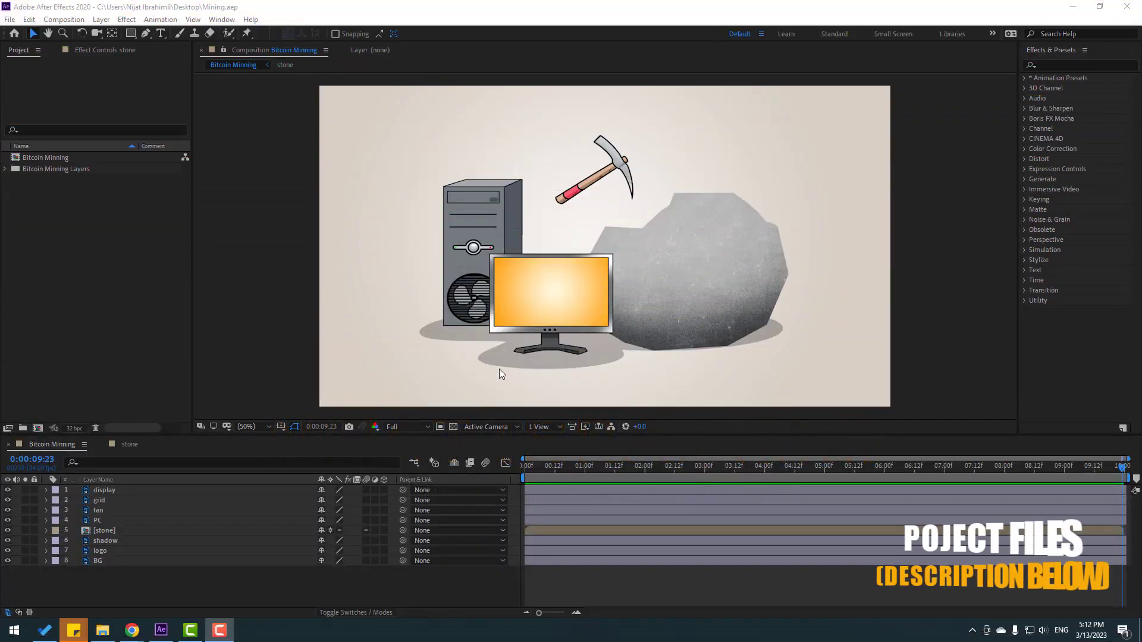
# Step: Open the stone precomp, select fragment layer 1 and move to 0:00:00:12
pyautogui.click(108, 530)
pyautogui.doubleClick(108, 530)
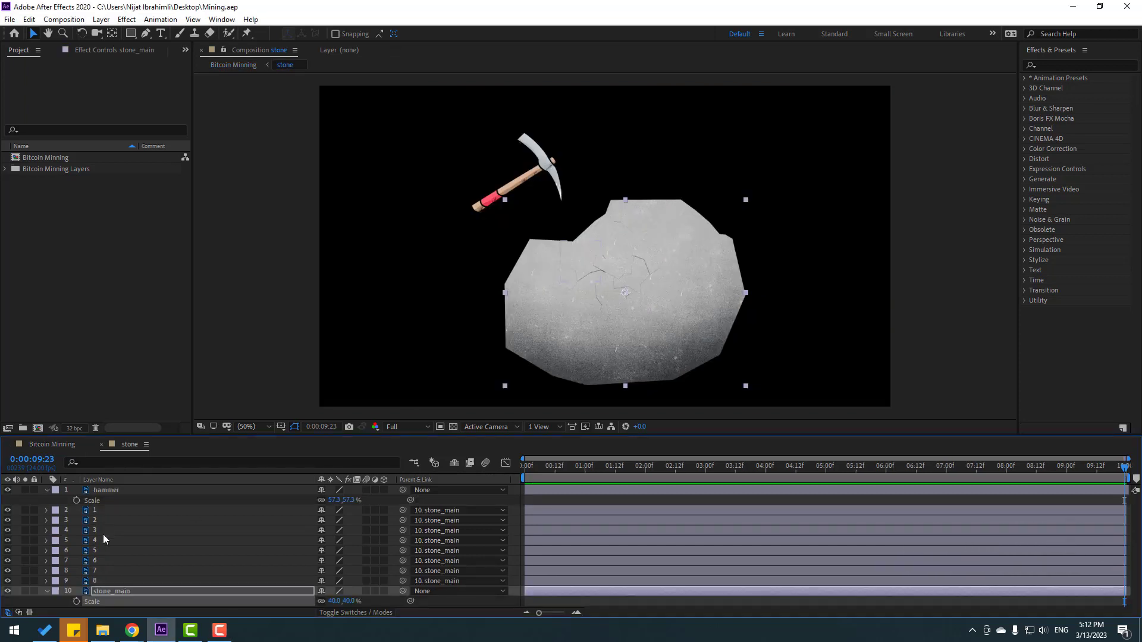
pyautogui.click(46, 489)
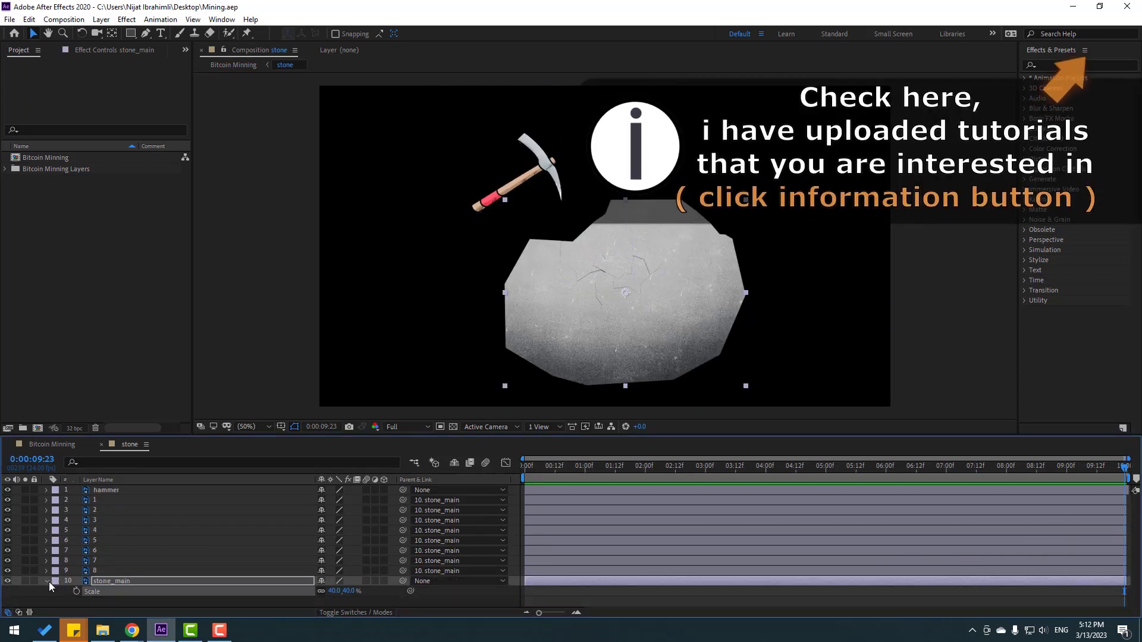
pyautogui.click(51, 594)
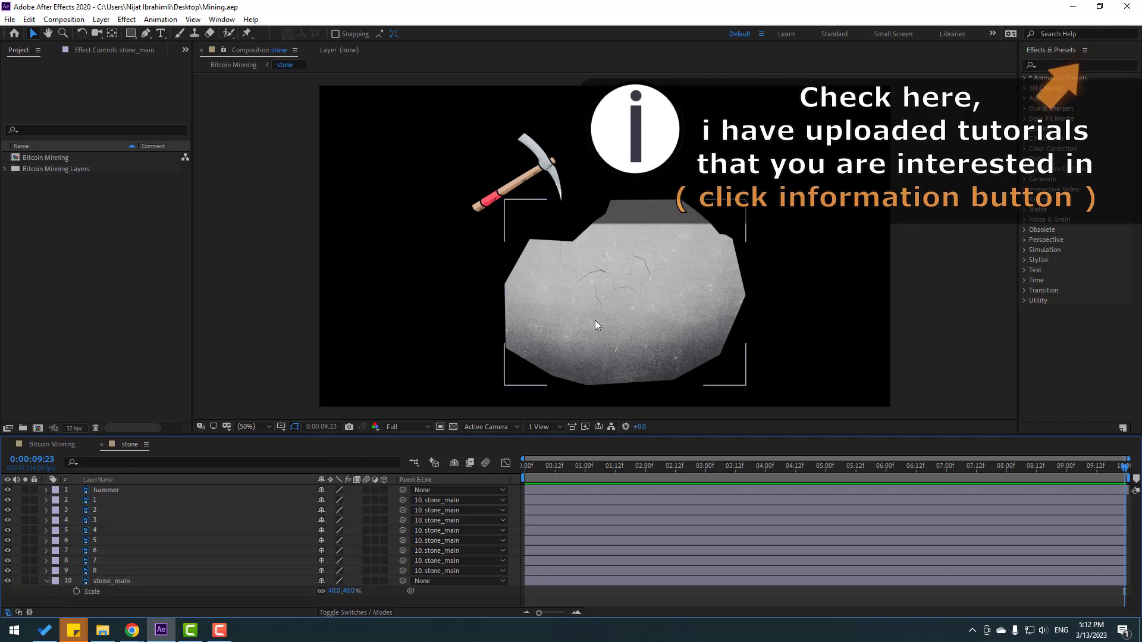
pyautogui.click(615, 259)
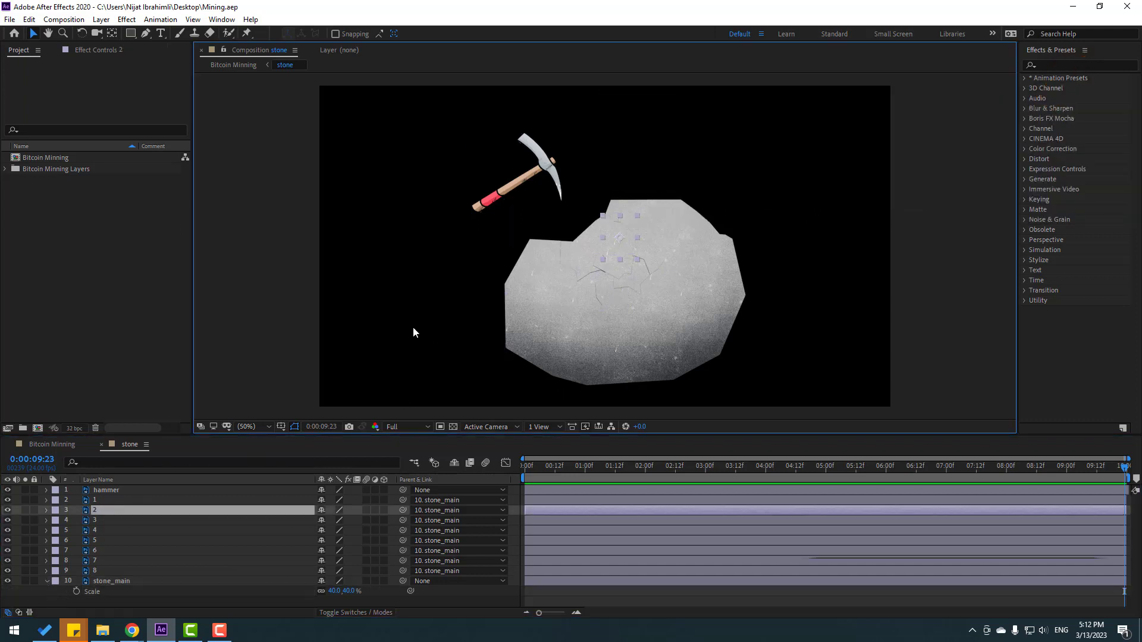
pyautogui.click(299, 307)
pyautogui.click(94, 501)
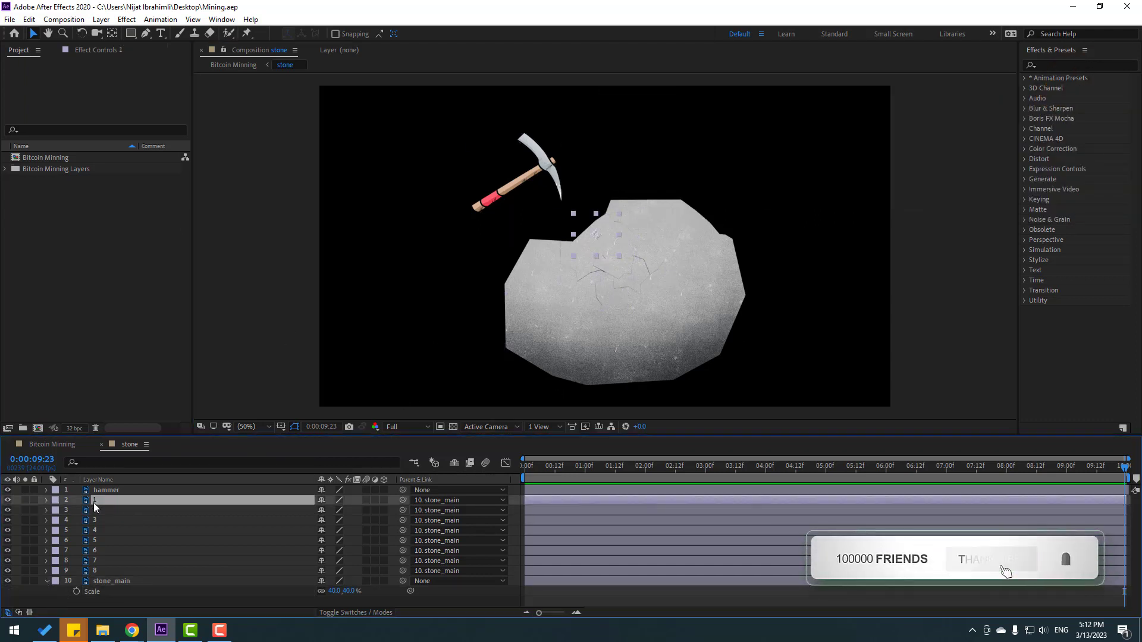
pyautogui.press('/')
pyautogui.moveTo(532, 468); pyautogui.dragTo(555, 471)
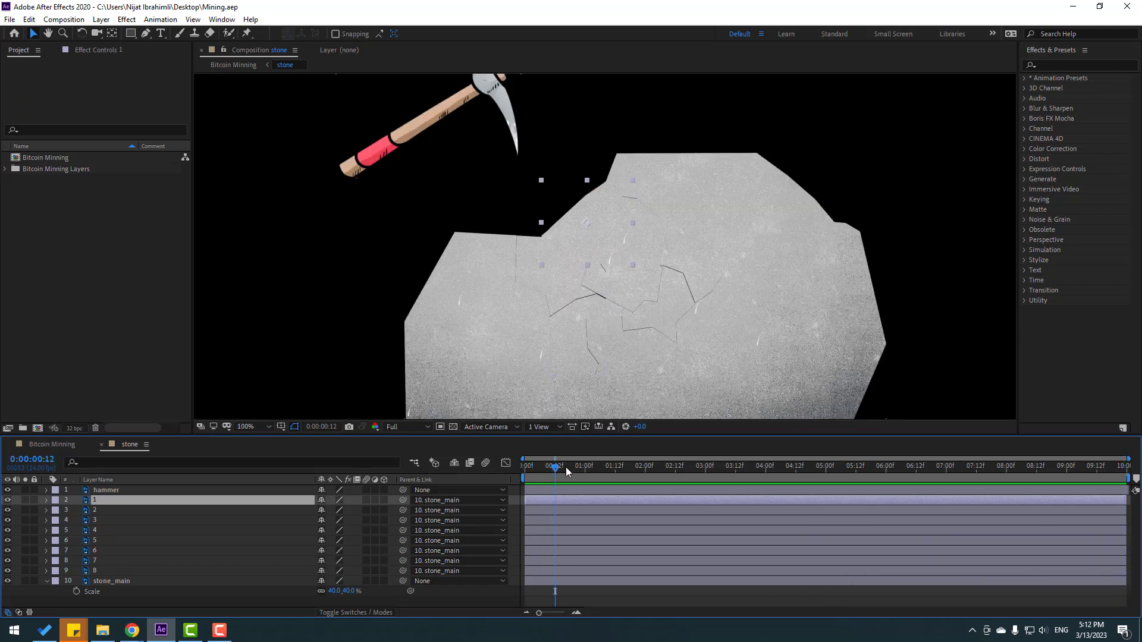
# Step: Keyframe fragment 1's Position so it arcs upward and off the right edge
pyautogui.press('p')
pyautogui.click(76, 510)
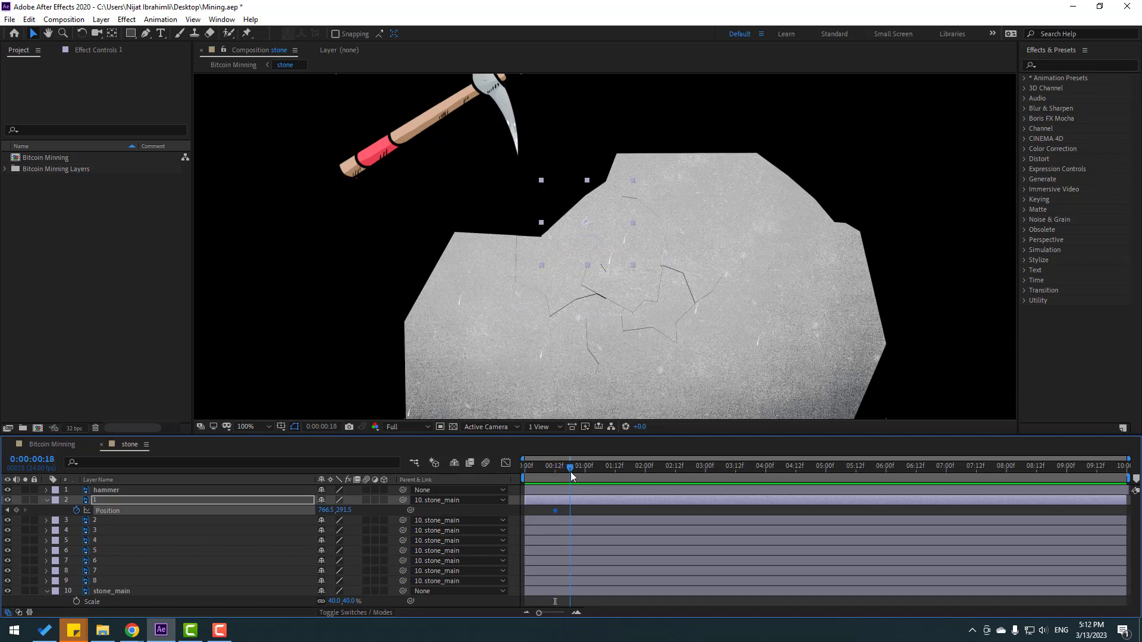
pyautogui.press(',')
pyautogui.press(',')
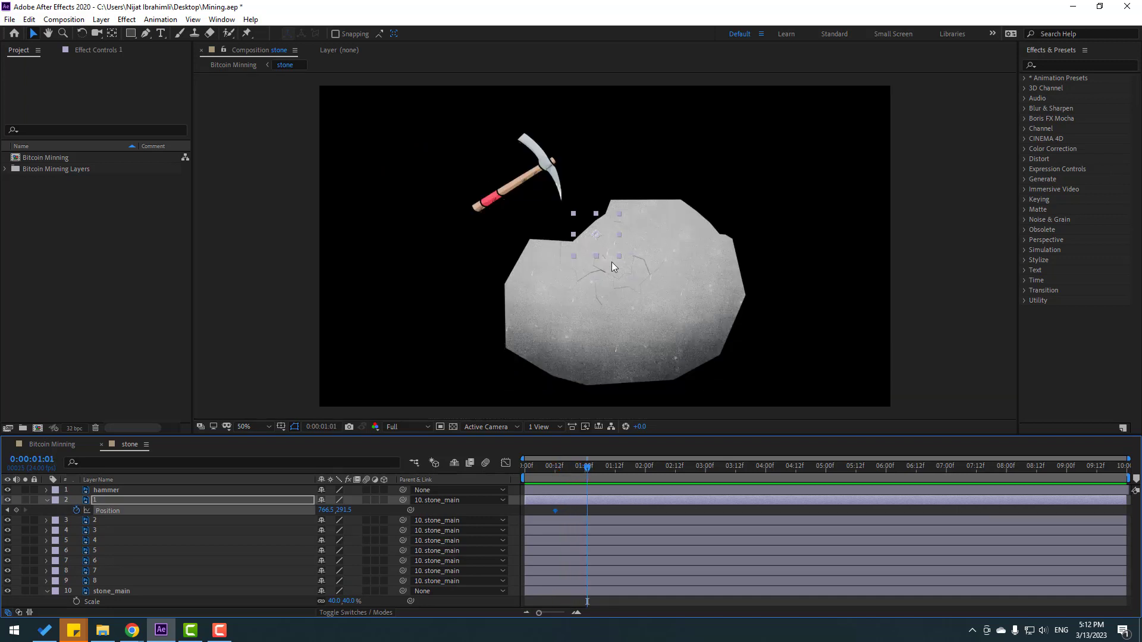
pyautogui.moveTo(601, 251); pyautogui.dragTo(938, 234)
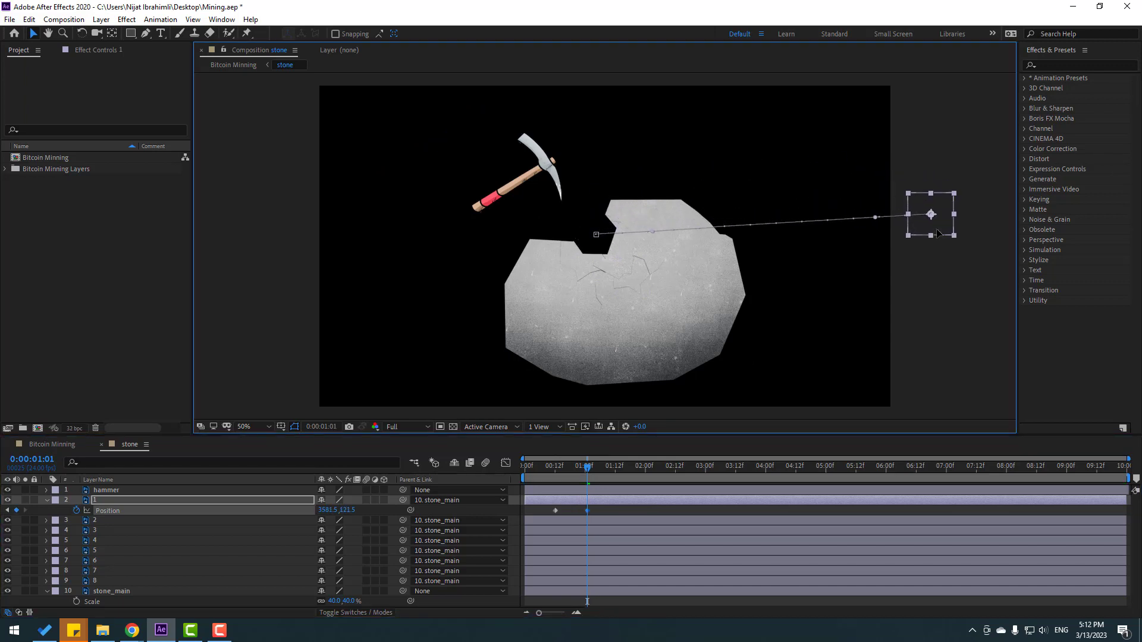
pyautogui.moveTo(584, 467); pyautogui.dragTo(569, 473)
pyautogui.moveTo(746, 244); pyautogui.dragTo(725, 143)
pyautogui.moveTo(621, 231); pyautogui.dragTo(618, 195)
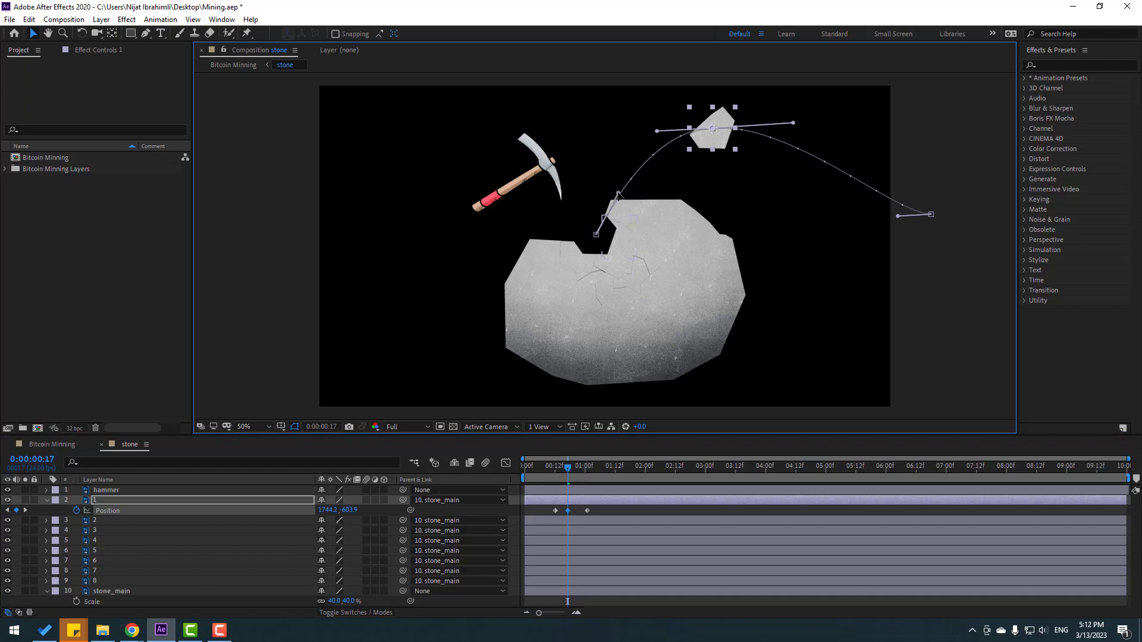
pyautogui.moveTo(896, 216); pyautogui.dragTo(860, 175)
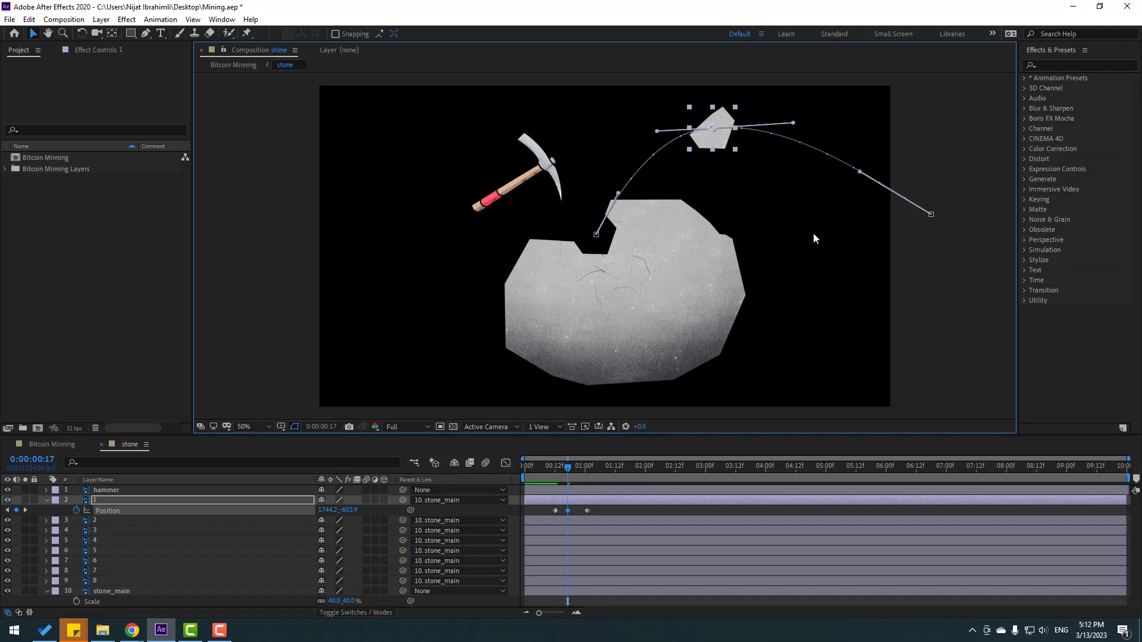
# Step: Apply Easy Ease to fragment 1's Position keyframes and return to 0:00:00:12
pyautogui.click(551, 514)
pyautogui.click(555, 512)
pyautogui.rightClick(555, 512)
pyautogui.moveTo(584, 507)
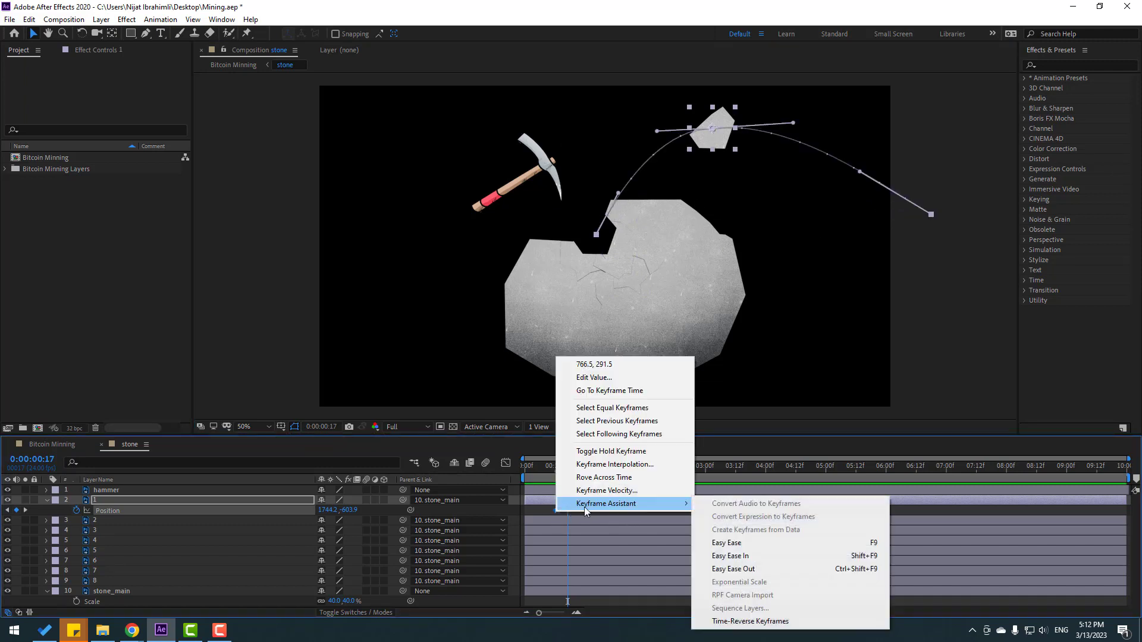
pyautogui.click(726, 543)
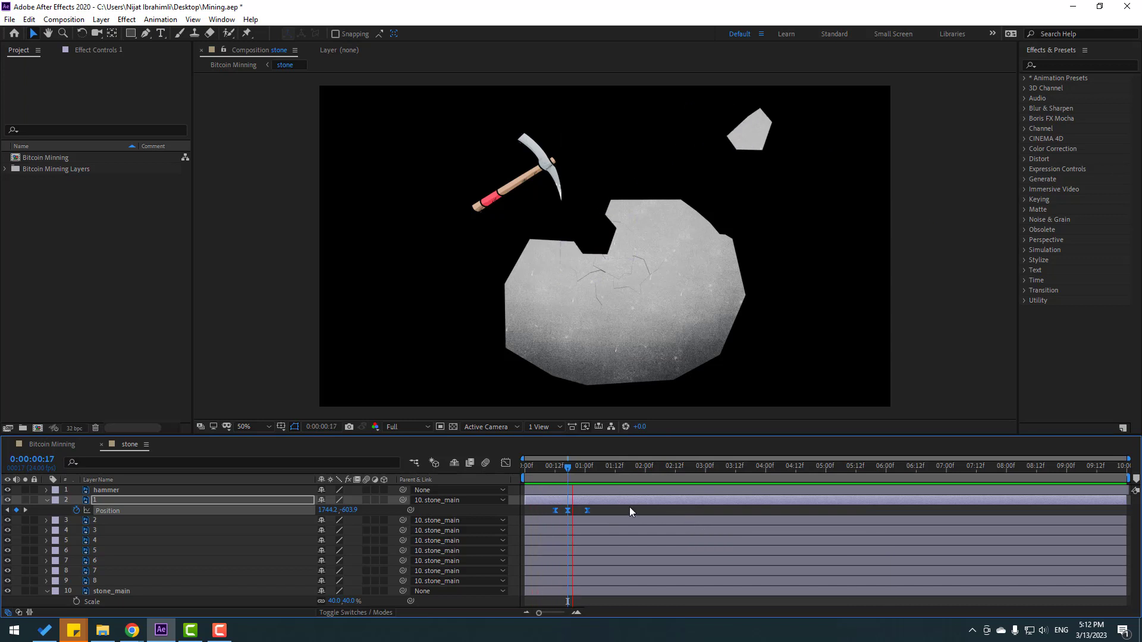
pyautogui.click(586, 511)
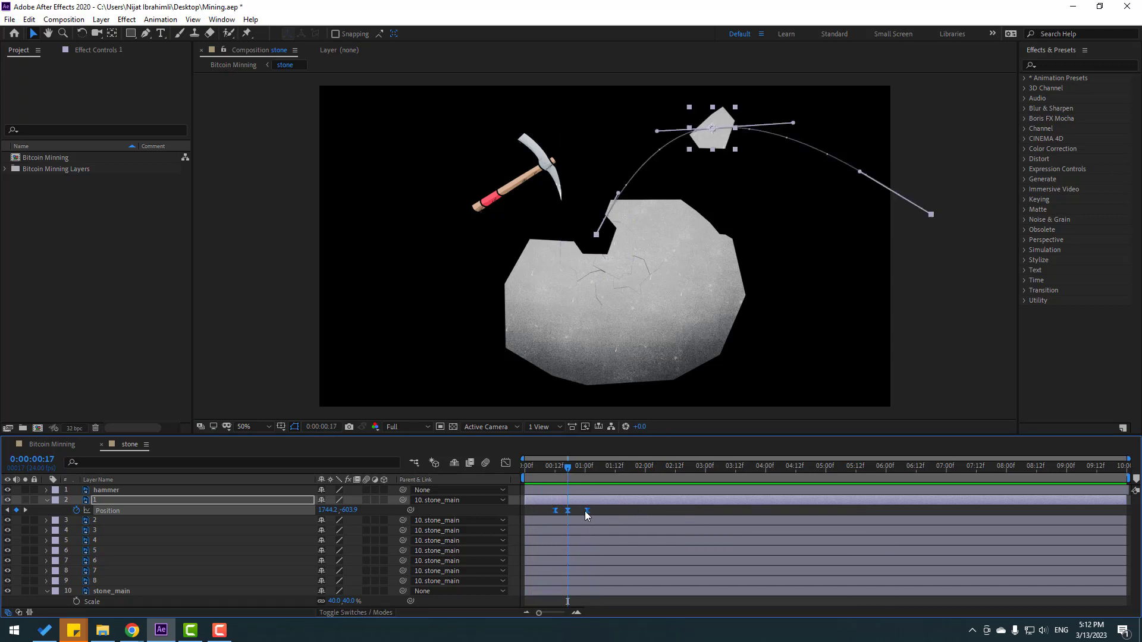
pyautogui.press('space')
pyautogui.click(600, 505)
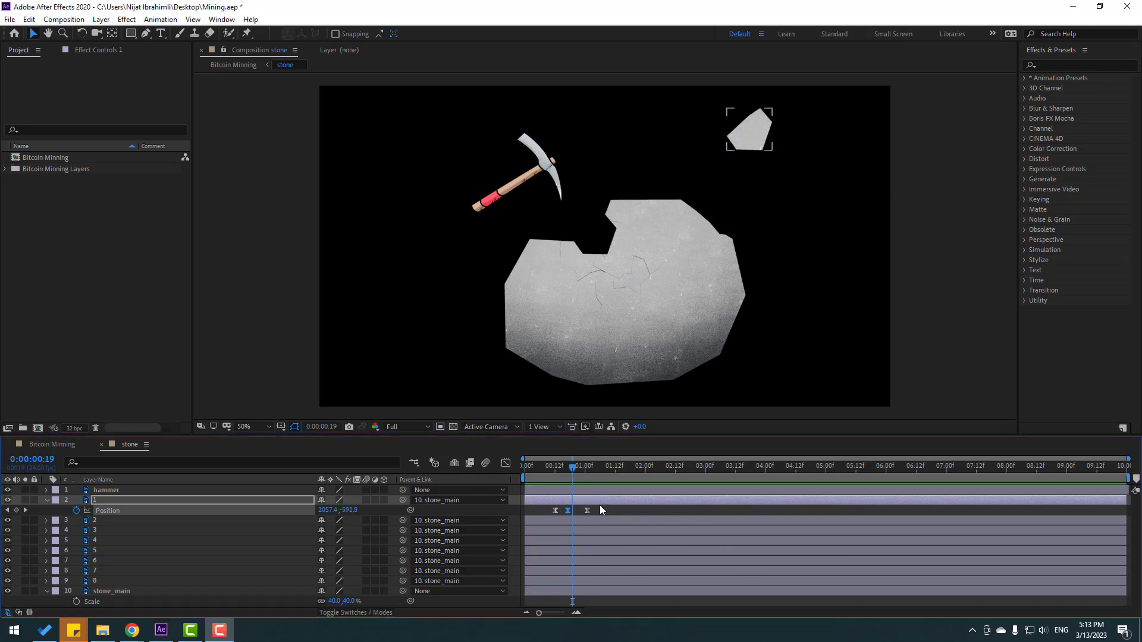
pyautogui.moveTo(567, 471); pyautogui.dragTo(552, 470)
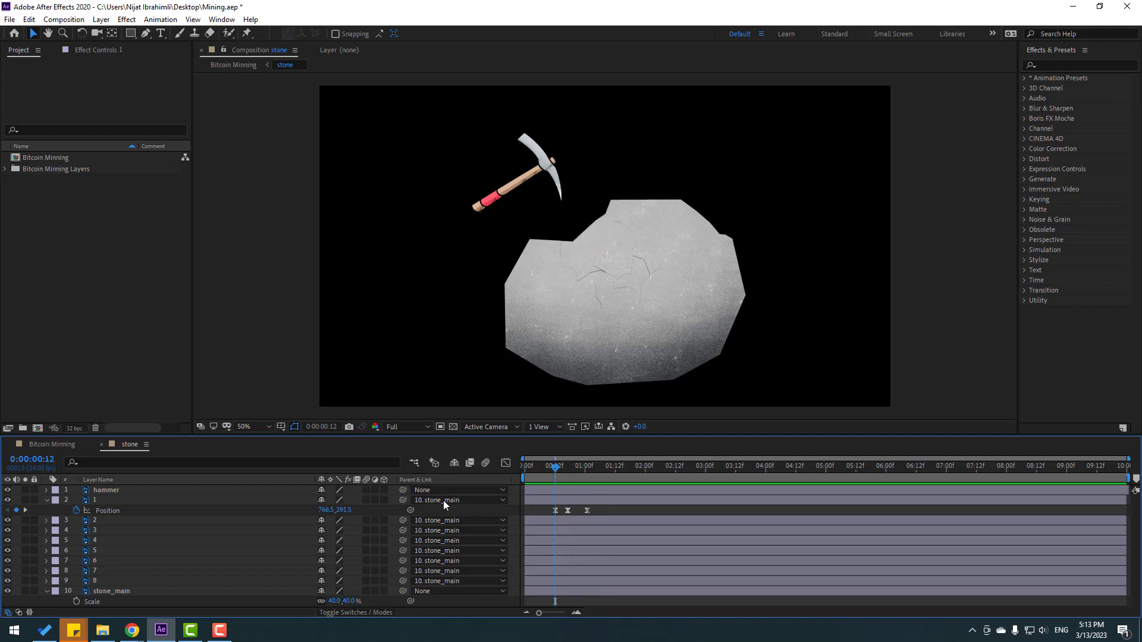
# Step: Keyframe fragment 1's Rotation from 0x+0° at frame 12 to 1x+0° at 1:01
pyautogui.click(100, 503)
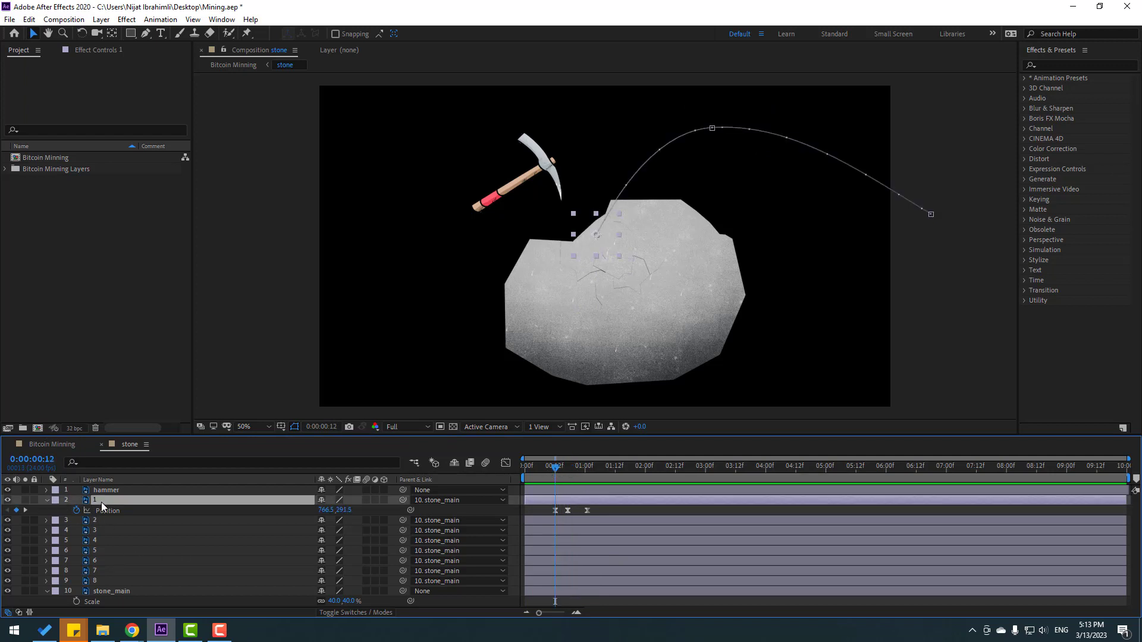
pyautogui.hotkey('shift', 'r')
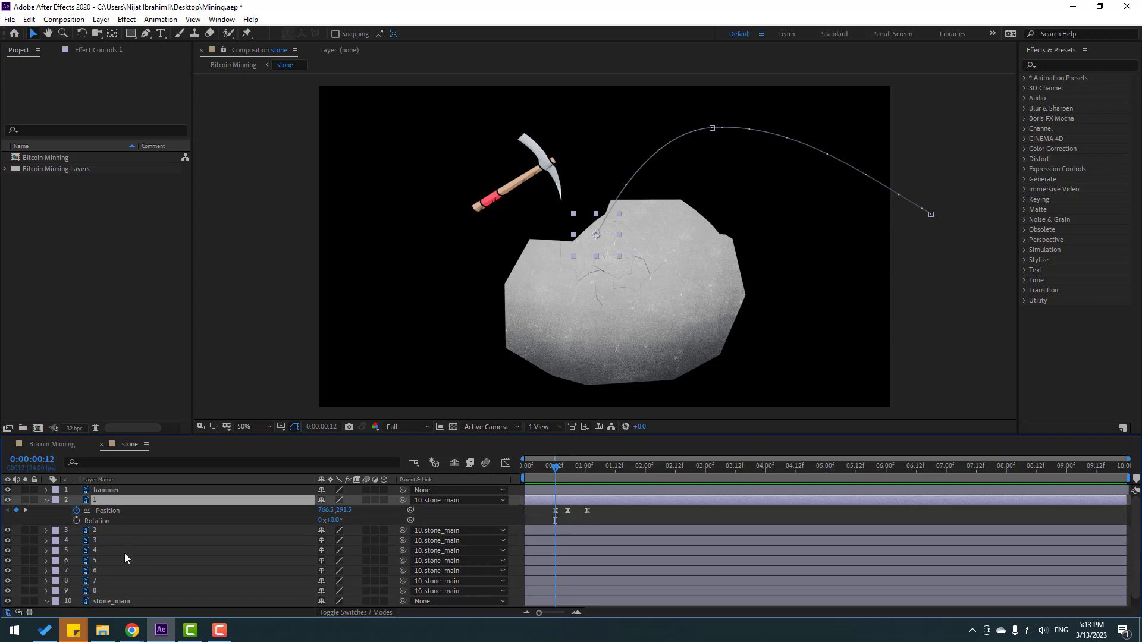
pyautogui.press('F2')
pyautogui.click(76, 520)
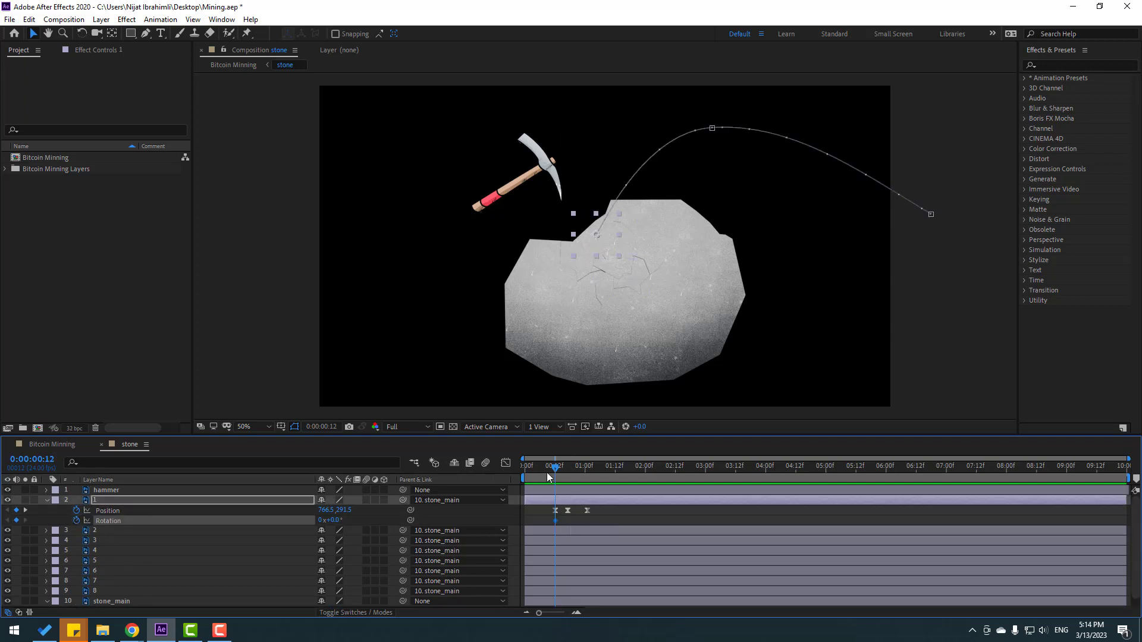
pyautogui.moveTo(558, 470); pyautogui.dragTo(588, 473)
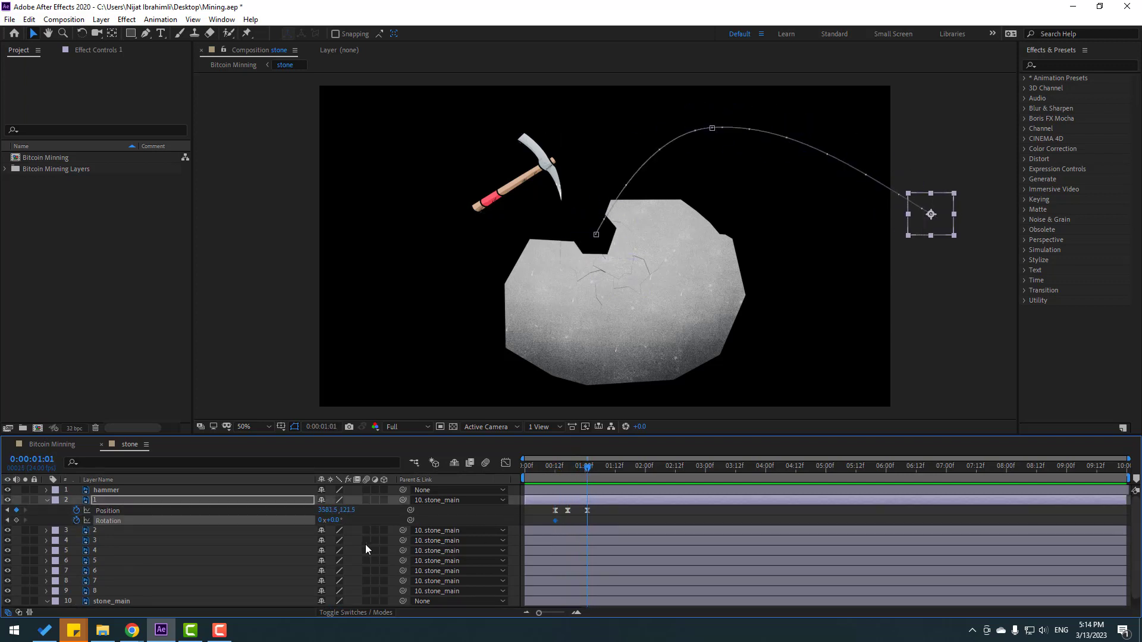
pyautogui.click(321, 521)
pyautogui.write('1')
pyautogui.moveTo(572, 467)
pyautogui.mouseDown()
pyautogui.moveTo(552, 469)
pyautogui.moveTo(586, 473)
pyautogui.moveTo(574, 470)
pyautogui.mouseUp()
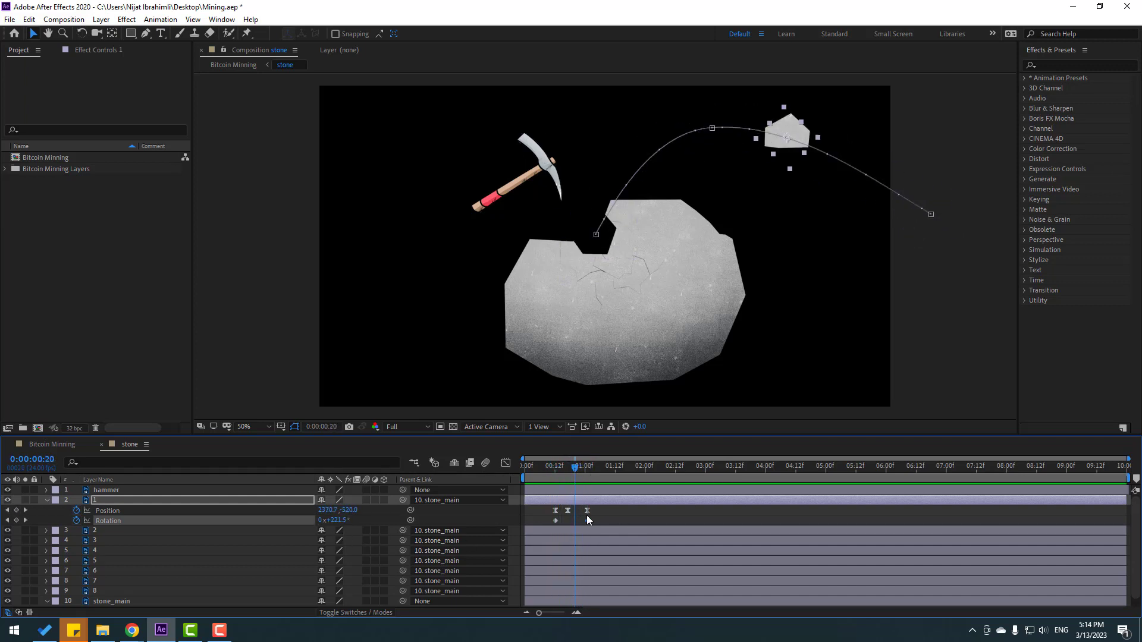
# Step: Apply Easy Ease to the Rotation keyframes and play the fragment animation from the start
pyautogui.click(573, 523)
pyautogui.click(555, 521)
pyautogui.rightClick(555, 520)
pyautogui.moveTo(600, 512)
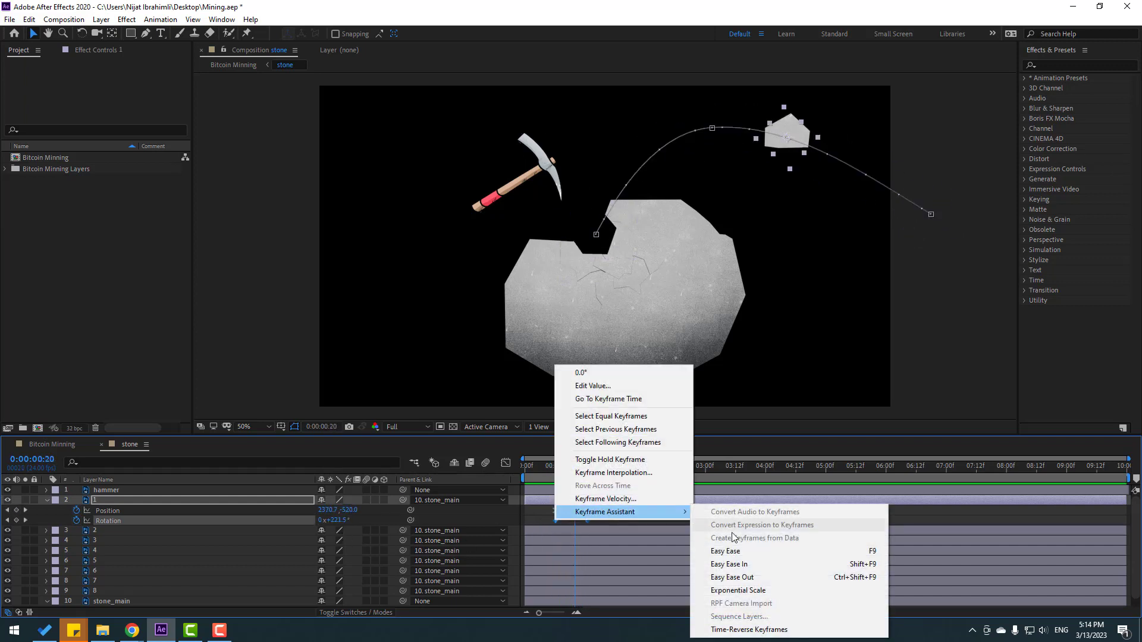
pyautogui.click(725, 551)
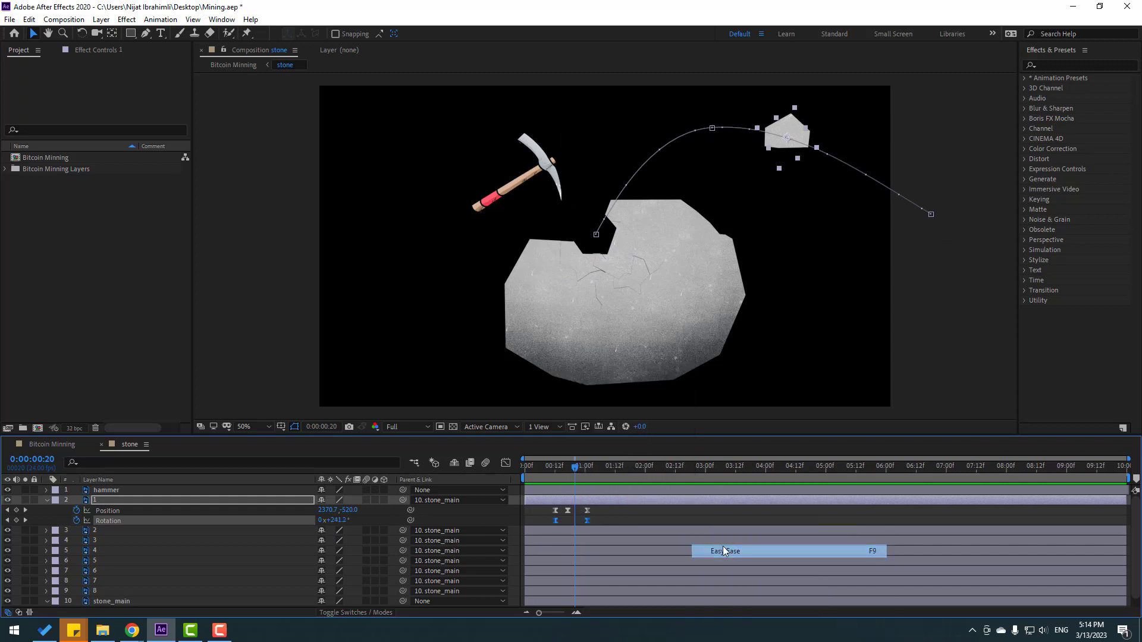
pyautogui.press('Home')
pyautogui.press('space')
pyautogui.click(669, 523)
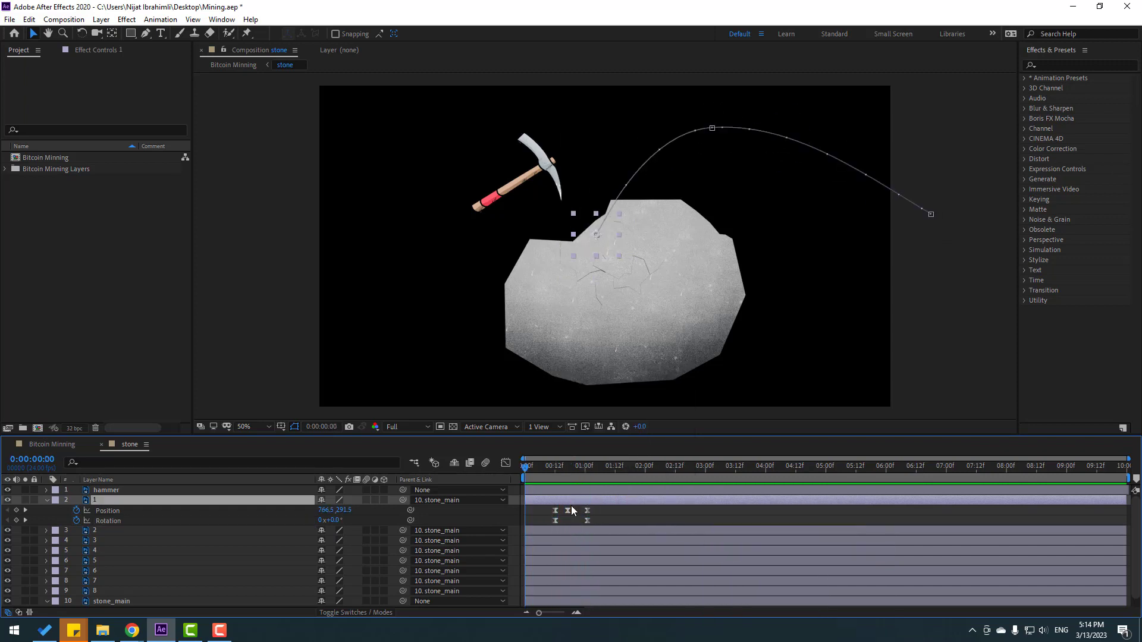
# Step: Shift the hammer's anchor point slightly down with the anchor point tool
pyautogui.click(540, 162)
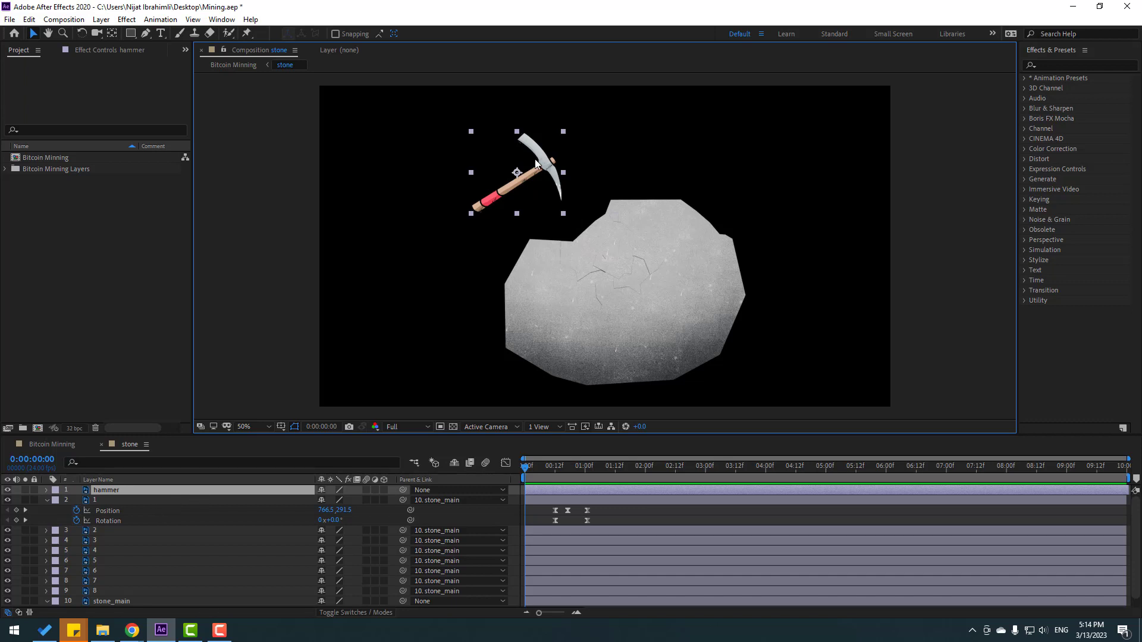
pyautogui.scroll(2, 497, 177)
pyautogui.click(112, 36)
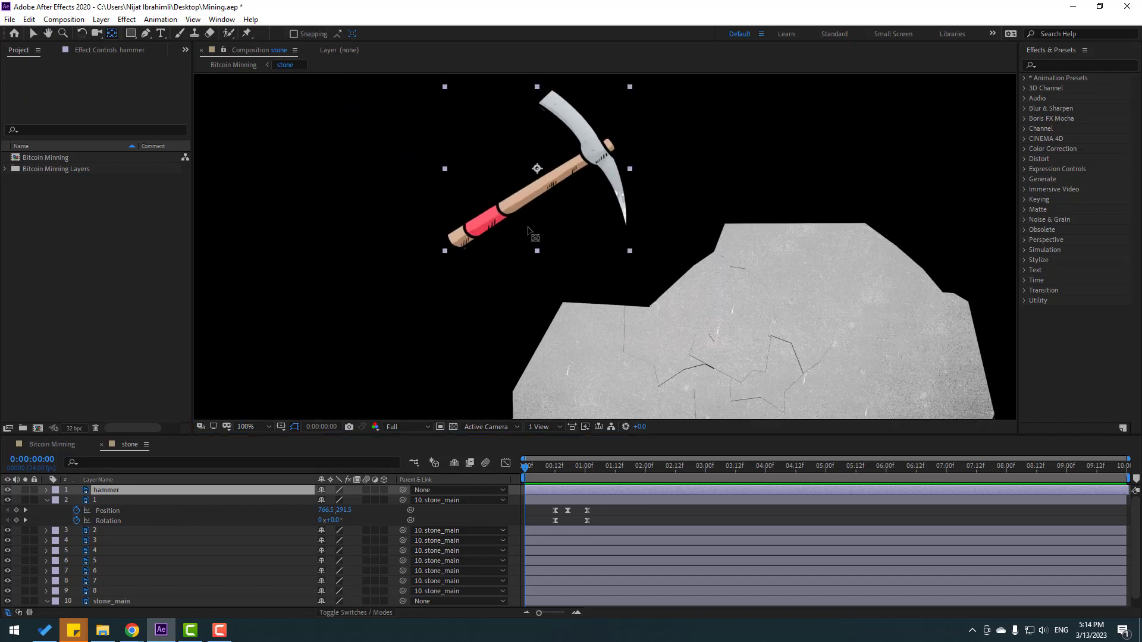
pyautogui.moveTo(536, 174); pyautogui.dragTo(511, 212)
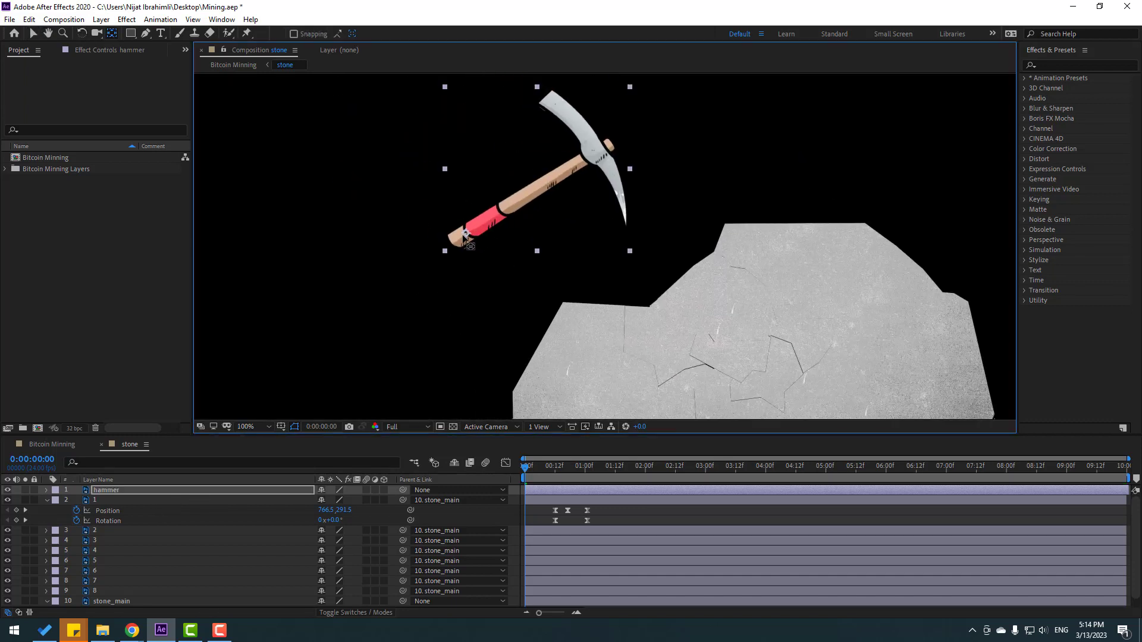
pyautogui.click(34, 33)
# Step: Preview the hammer and fragment, then nudge the hammer slightly up and left
pyautogui.scroll(-2, 607, 248)
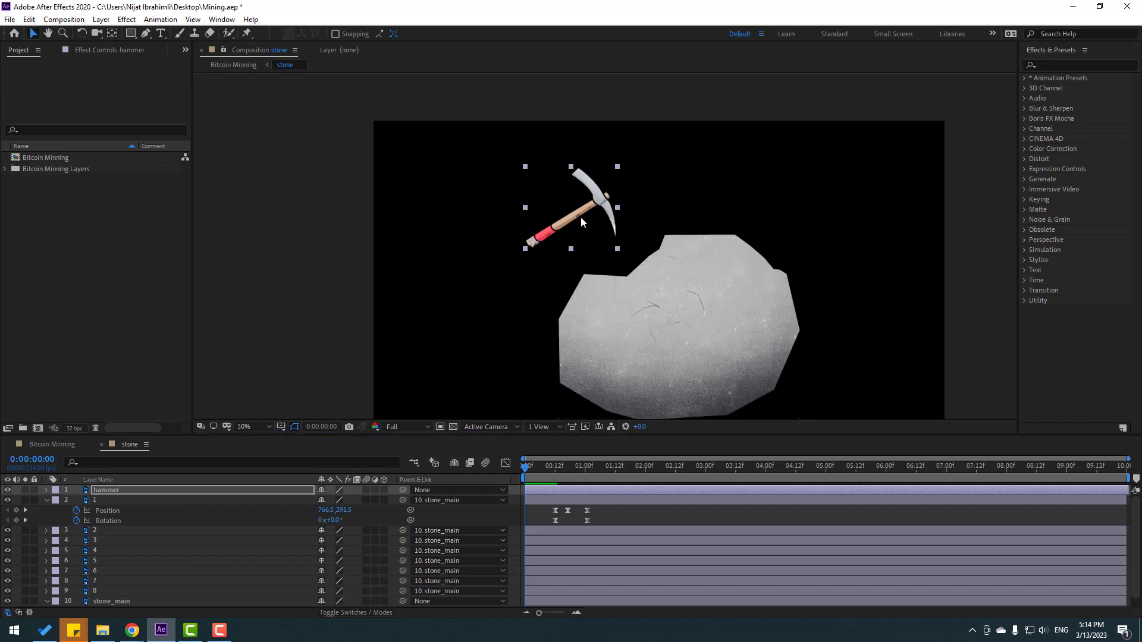
pyautogui.moveTo(529, 466); pyautogui.dragTo(558, 469)
pyautogui.scroll(2, 587, 243)
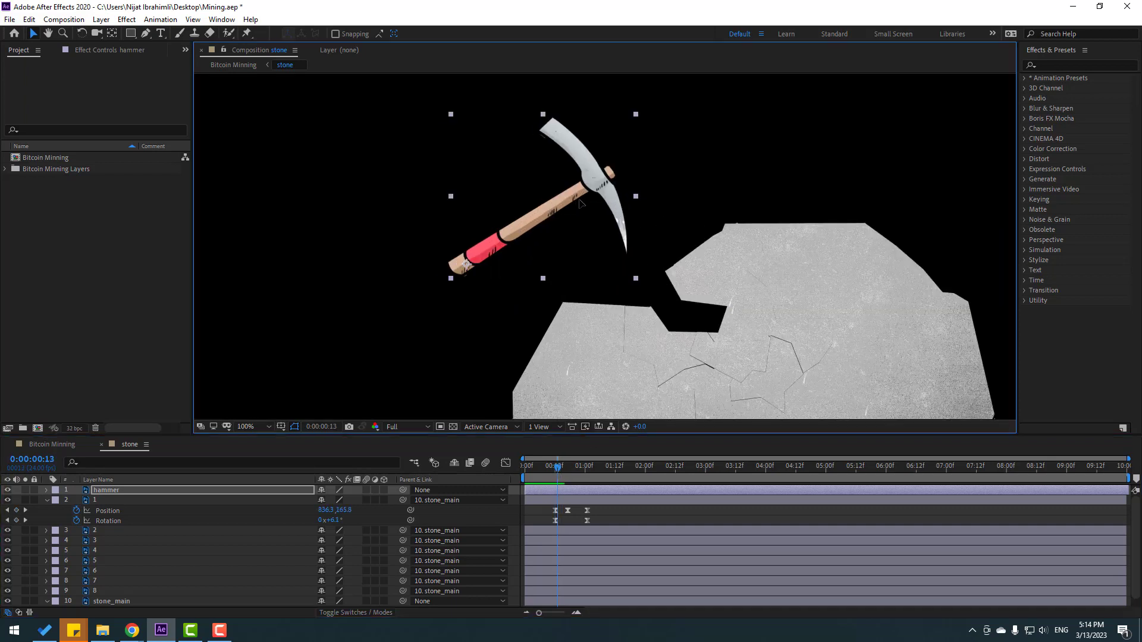
pyautogui.moveTo(581, 203); pyautogui.dragTo(568, 189)
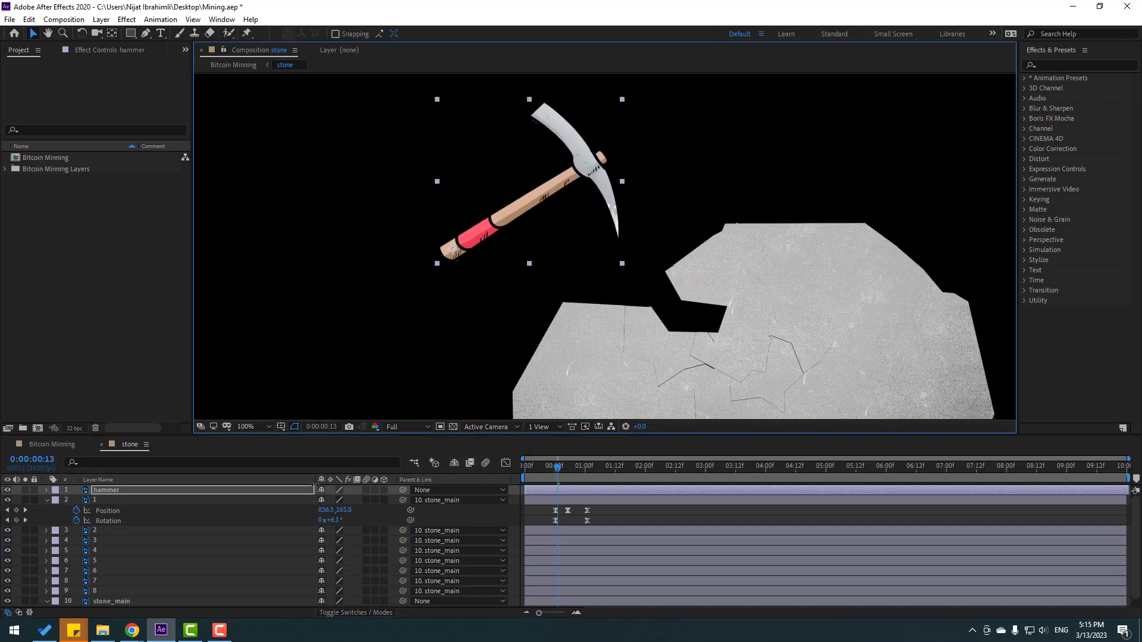
# Step: Keyframe the hammer's Rotation: -88° wind-up at frame 1, +31° strike at frame 16
pyautogui.press('r')
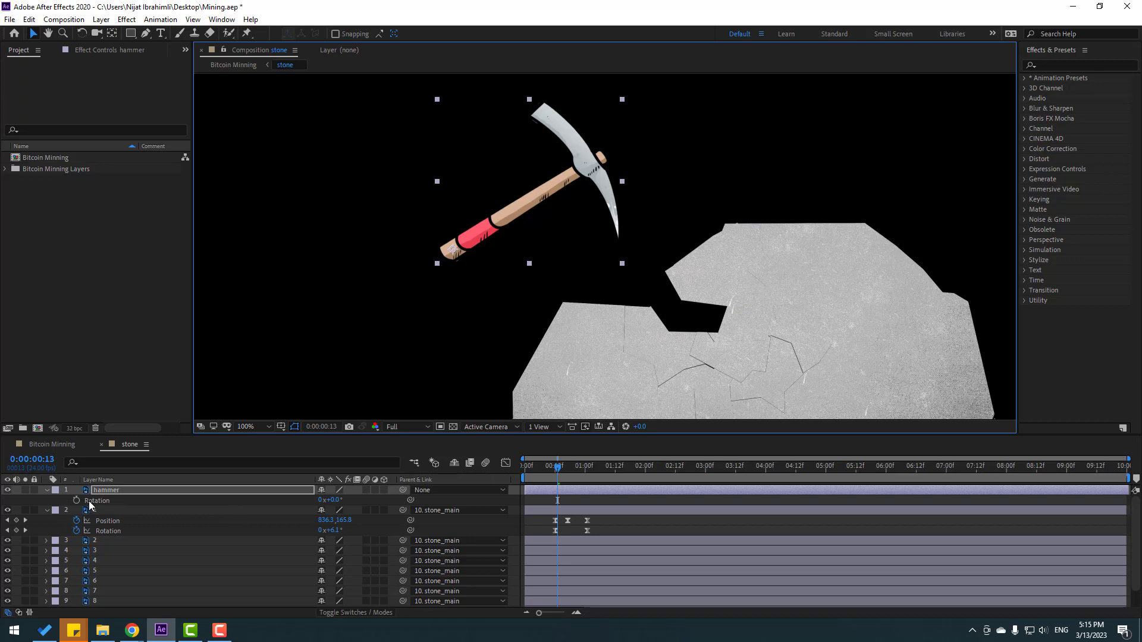
pyautogui.click(76, 500)
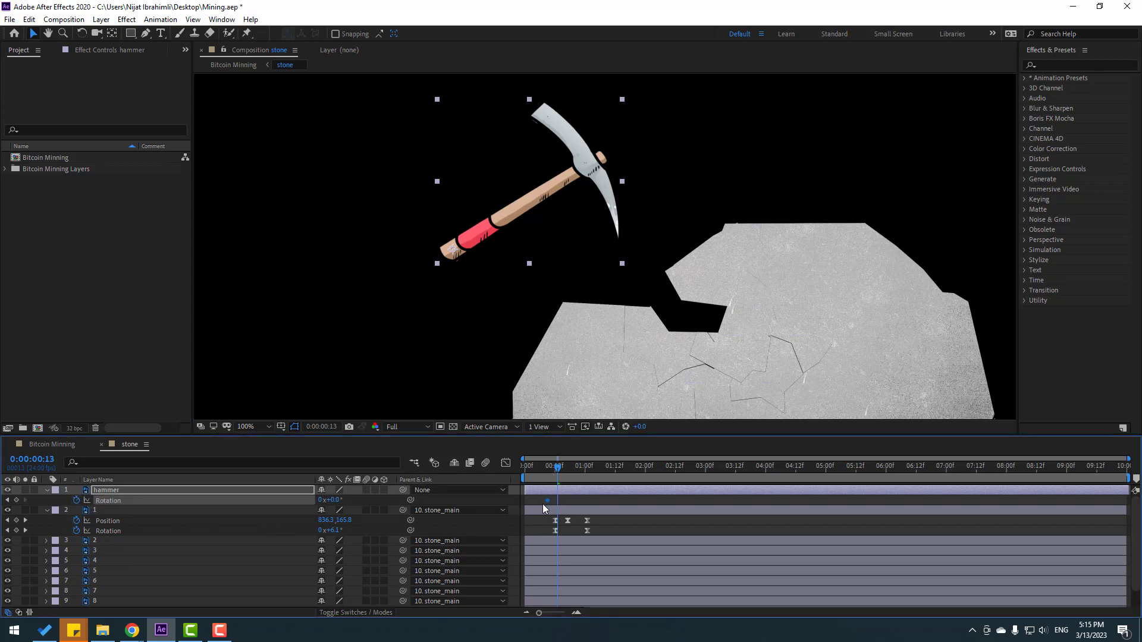
pyautogui.moveTo(529, 504); pyautogui.dragTo(526, 504)
pyautogui.click(527, 474)
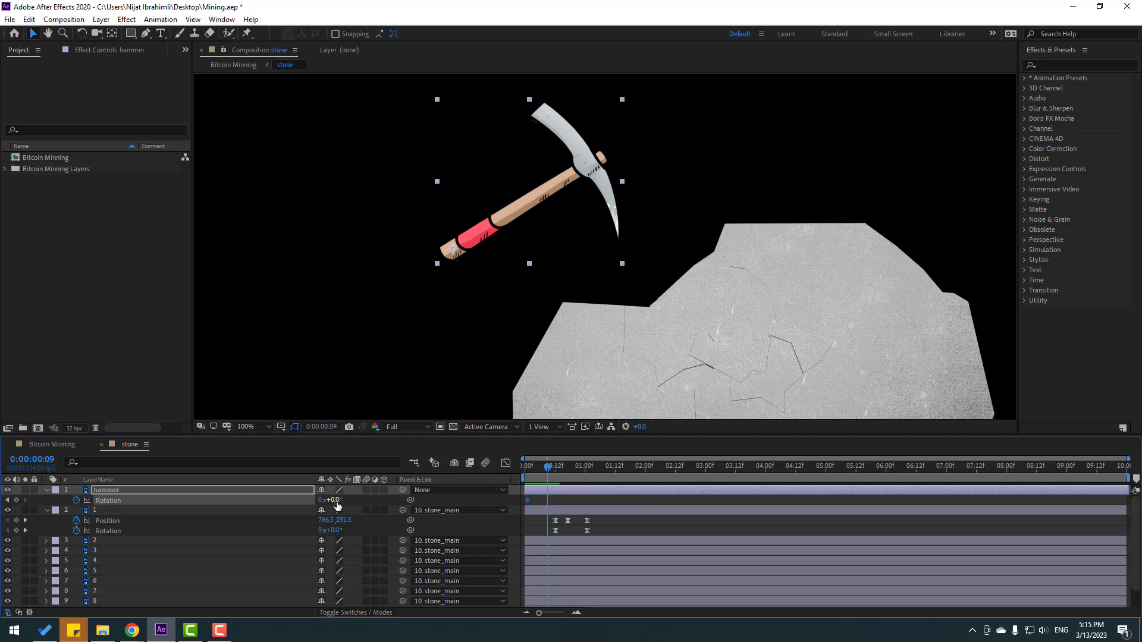
pyautogui.moveTo(337, 506); pyautogui.dragTo(304, 507)
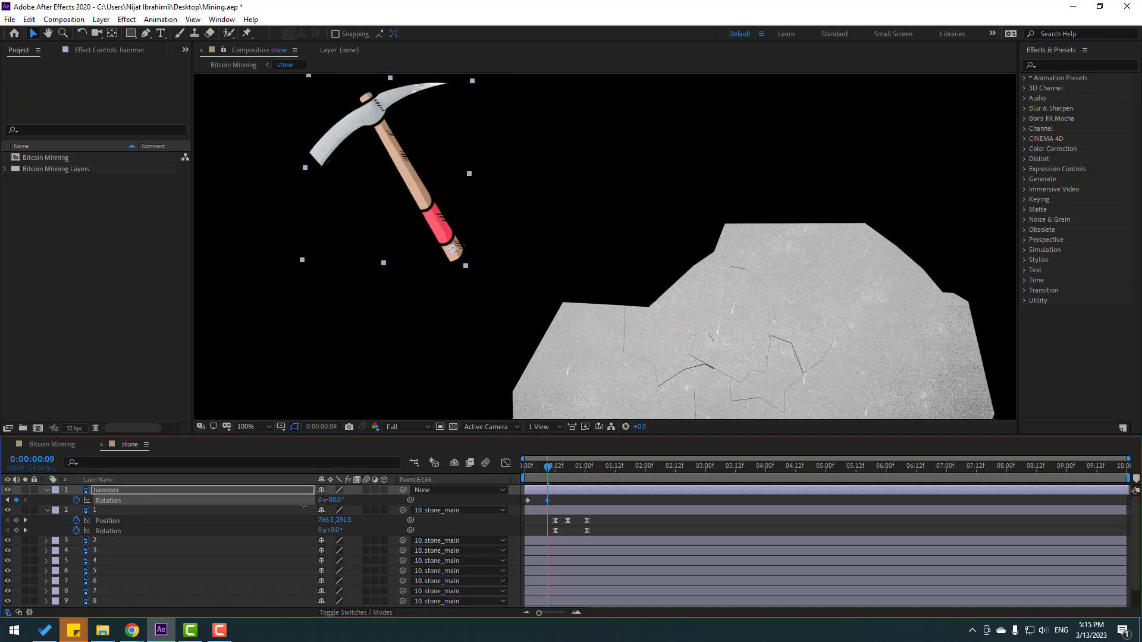
pyautogui.moveTo(554, 471); pyautogui.dragTo(565, 471)
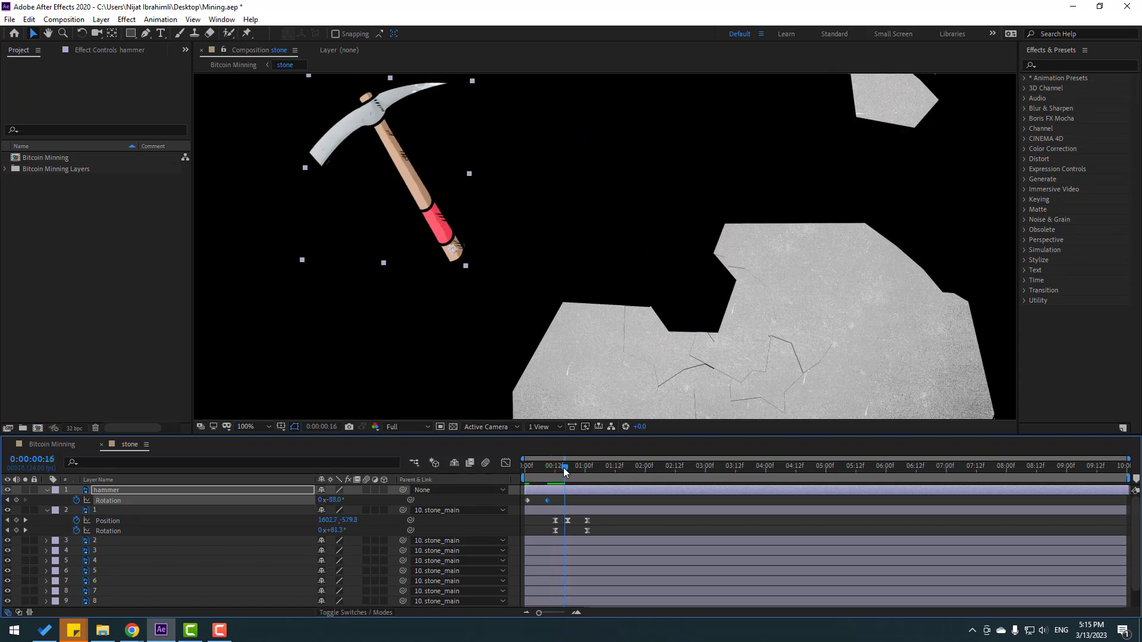
pyautogui.moveTo(336, 504); pyautogui.dragTo(405, 499)
# Step: Easy Ease the three hammer Rotation keyframes and reposition the hammer up and right
pyautogui.moveTo(580, 497); pyautogui.dragTo(523, 506)
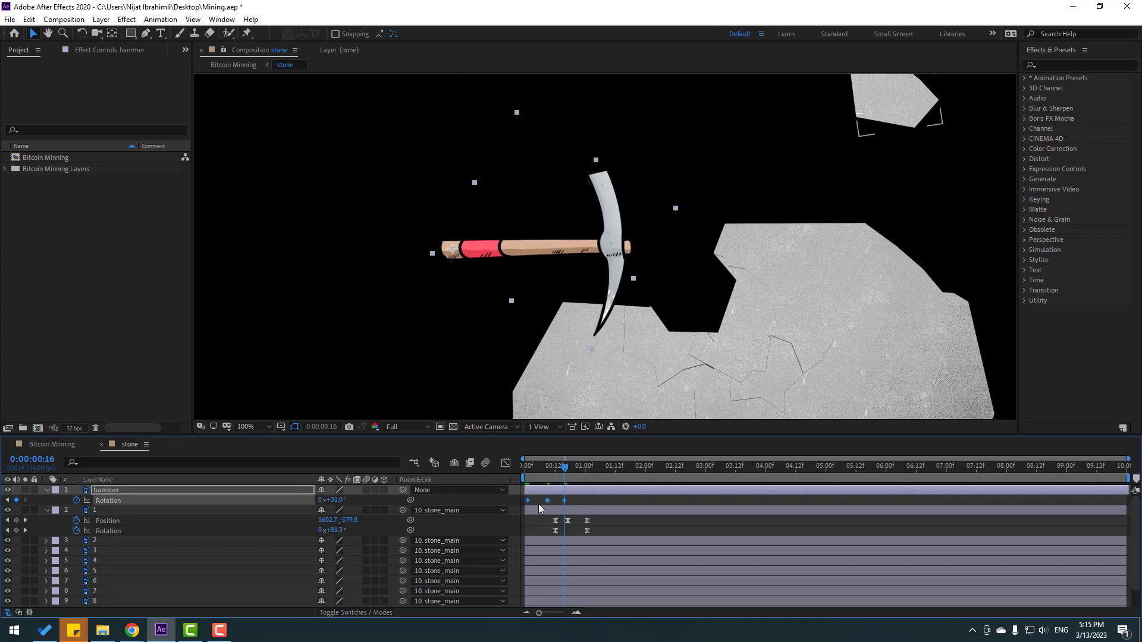
pyautogui.rightClick(547, 502)
pyautogui.moveTo(598, 493)
pyautogui.click(737, 533)
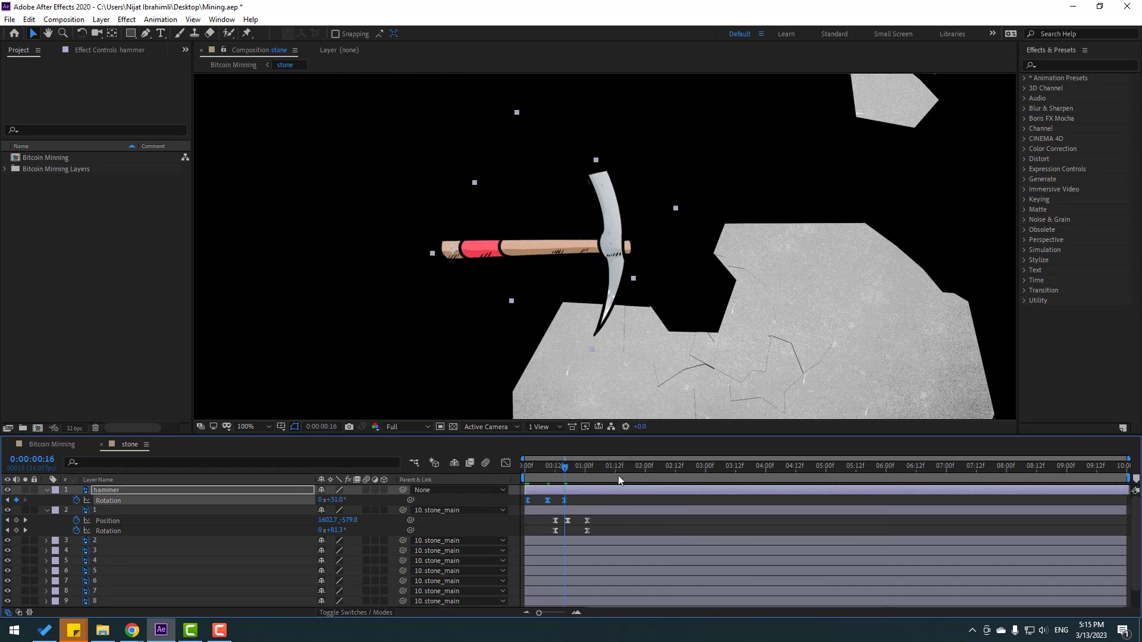
pyautogui.moveTo(611, 299); pyautogui.dragTo(695, 252)
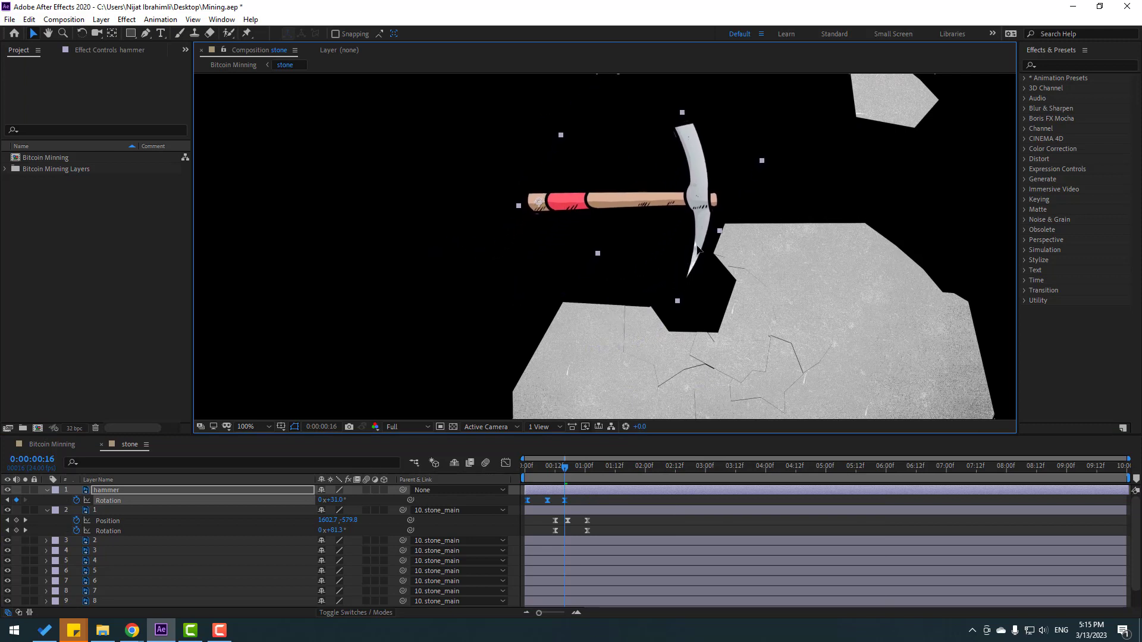
pyautogui.moveTo(537, 466); pyautogui.dragTo(563, 471)
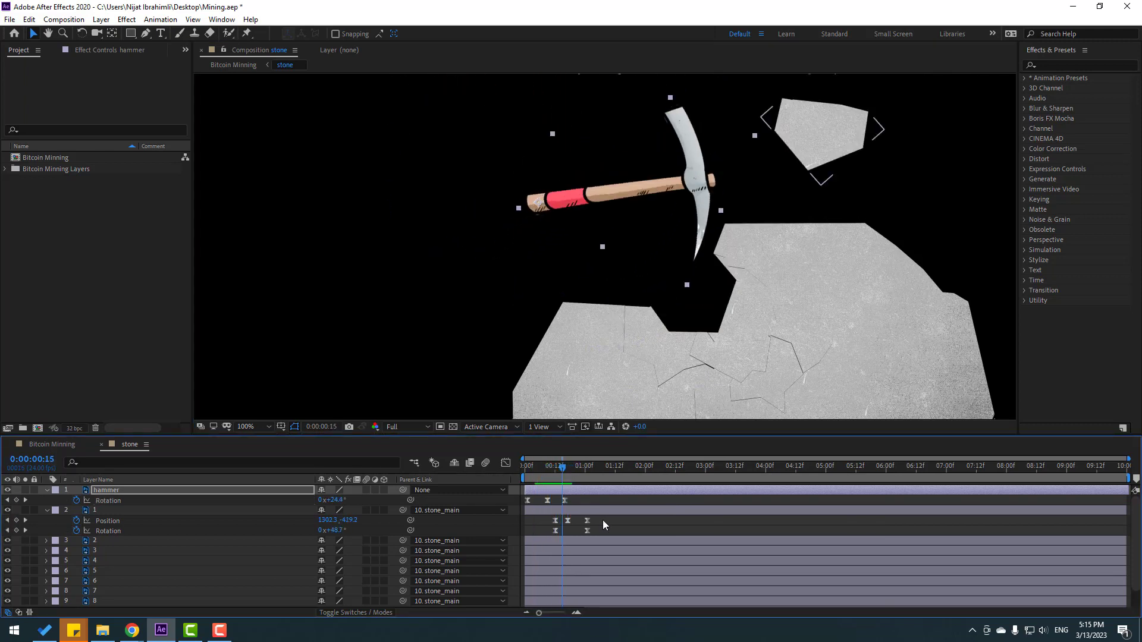
pyautogui.moveTo(602, 520); pyautogui.dragTo(575, 523)
# Step: Set the hammer's Rotation to 27° at frame 19 as a rebound after impact
pyautogui.moveTo(541, 466)
pyautogui.mouseDown()
pyautogui.moveTo(576, 468)
pyautogui.moveTo(557, 467)
pyautogui.mouseUp()
pyautogui.scroll(-2, 677, 344)
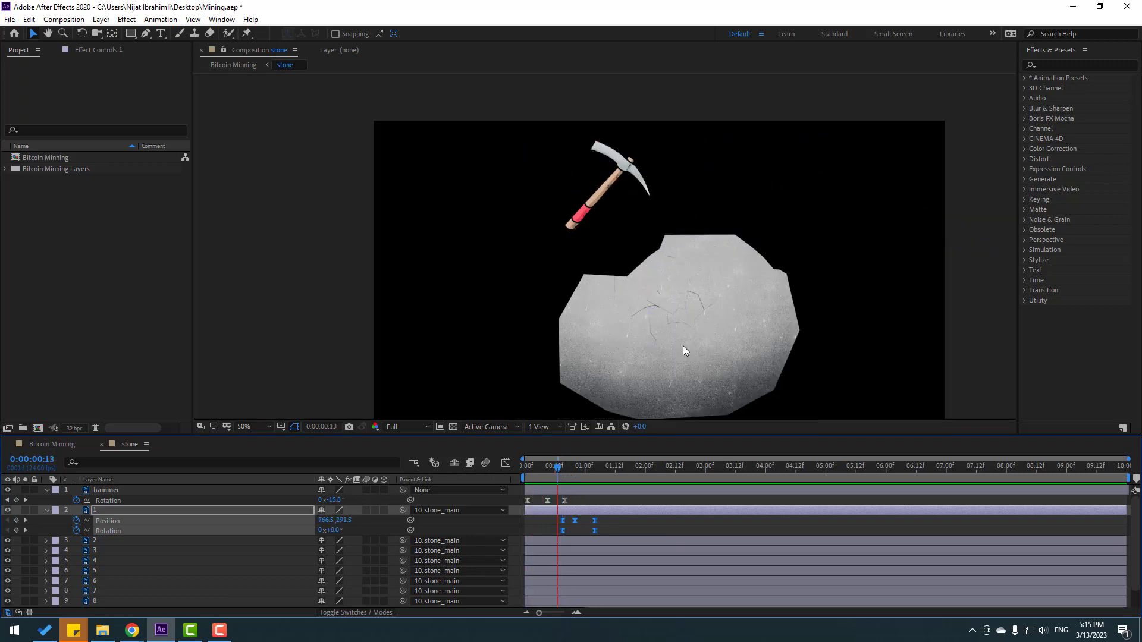
pyautogui.scroll(2, 677, 347)
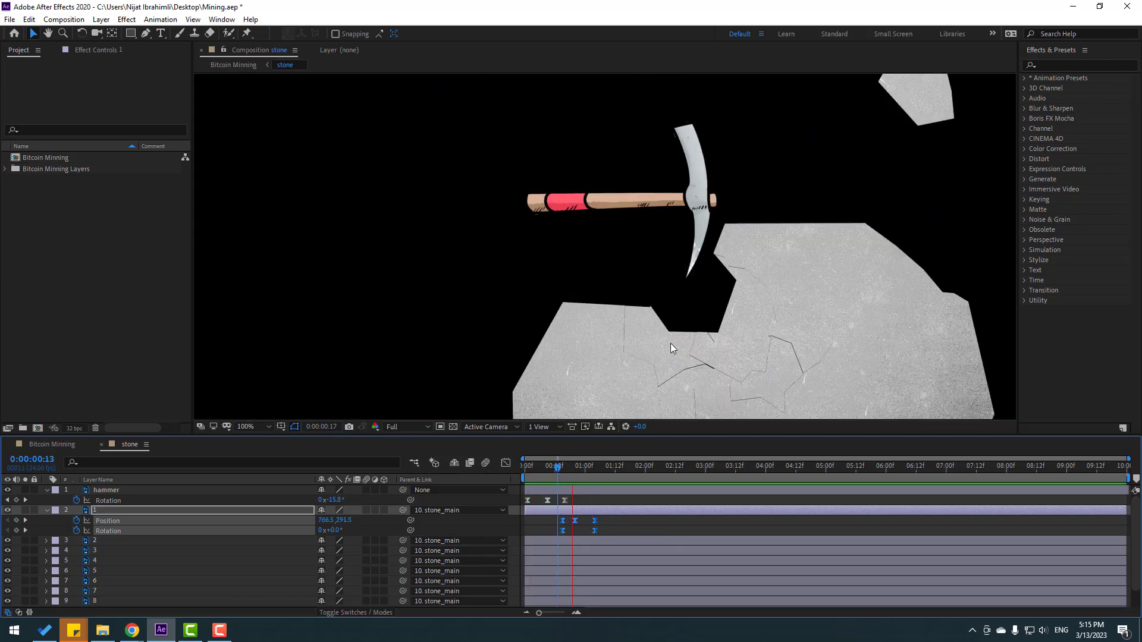
pyautogui.press('space')
pyautogui.moveTo(550, 474); pyautogui.dragTo(563, 477)
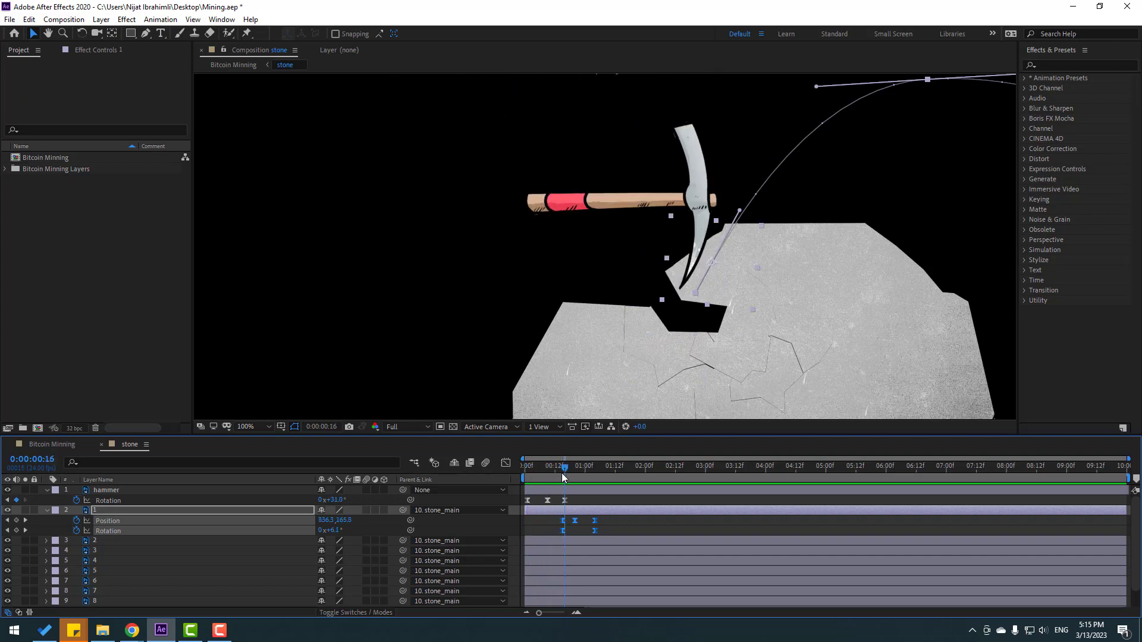
pyautogui.click(575, 503)
pyautogui.click(593, 520)
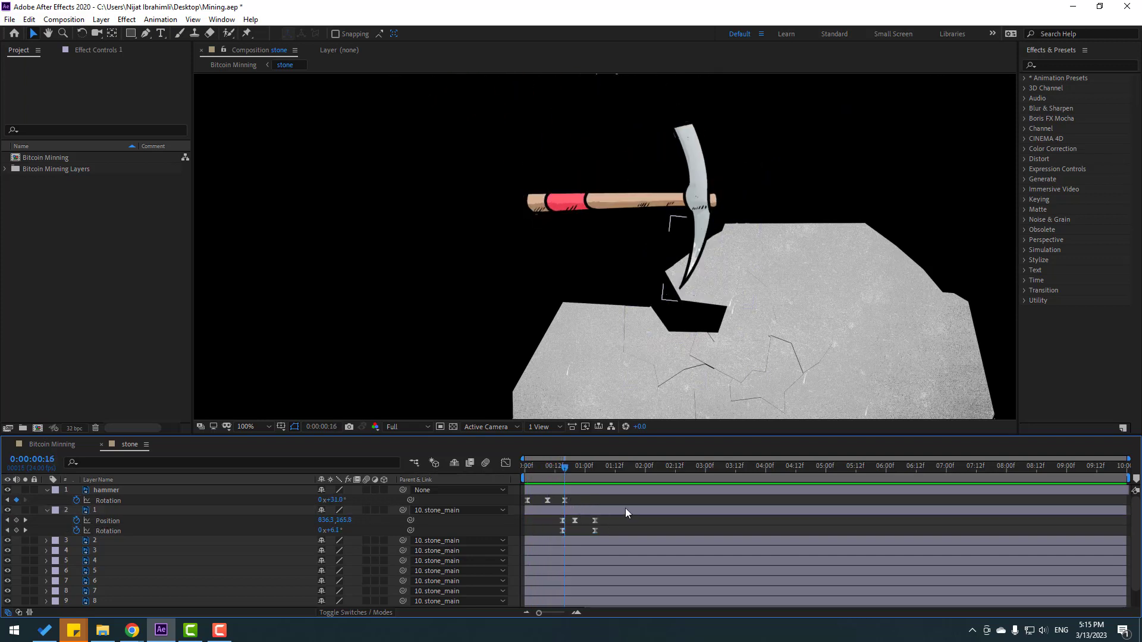
pyautogui.press('pagedown')
pyautogui.press('pagedown')
pyautogui.press('pagedown')
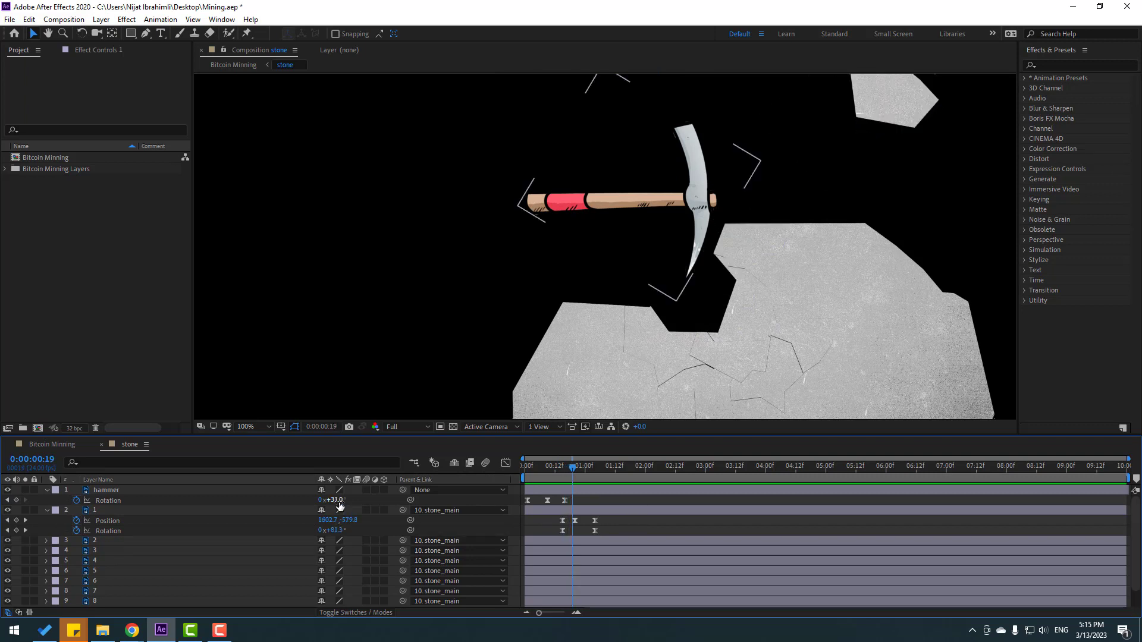
pyautogui.moveTo(338, 501); pyautogui.dragTo(336, 501)
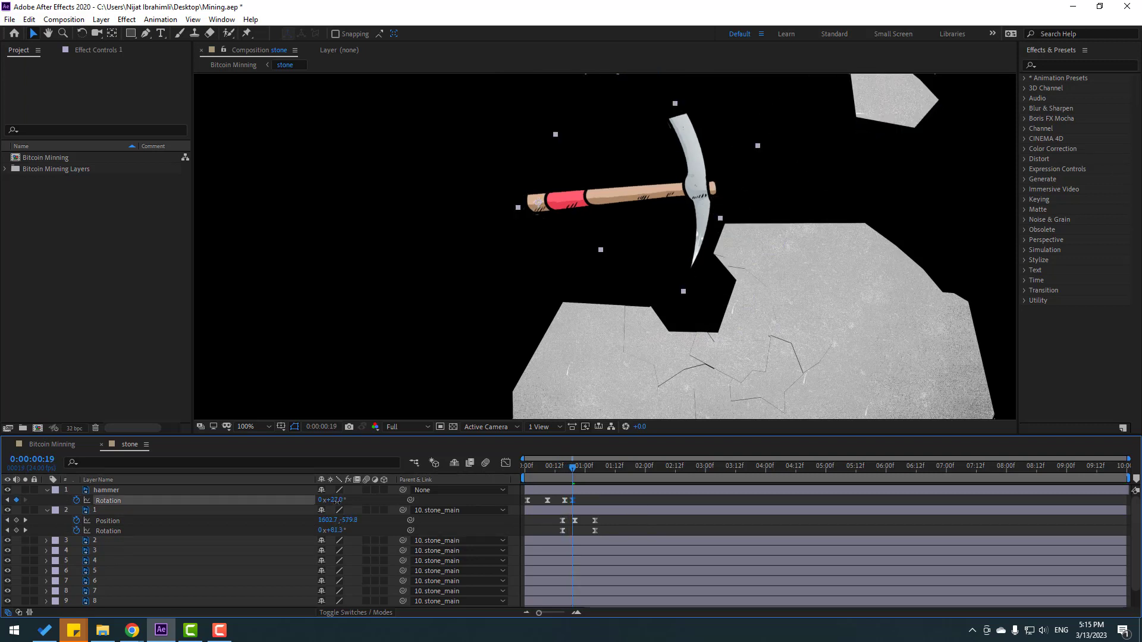
# Step: Paste the 31° Rotation keyframe at frame 22 and preview the rebound
pyautogui.click(595, 504)
pyautogui.press('pagedown')
pyautogui.press('pagedown')
pyautogui.press('pagedown')
pyautogui.click(563, 501)
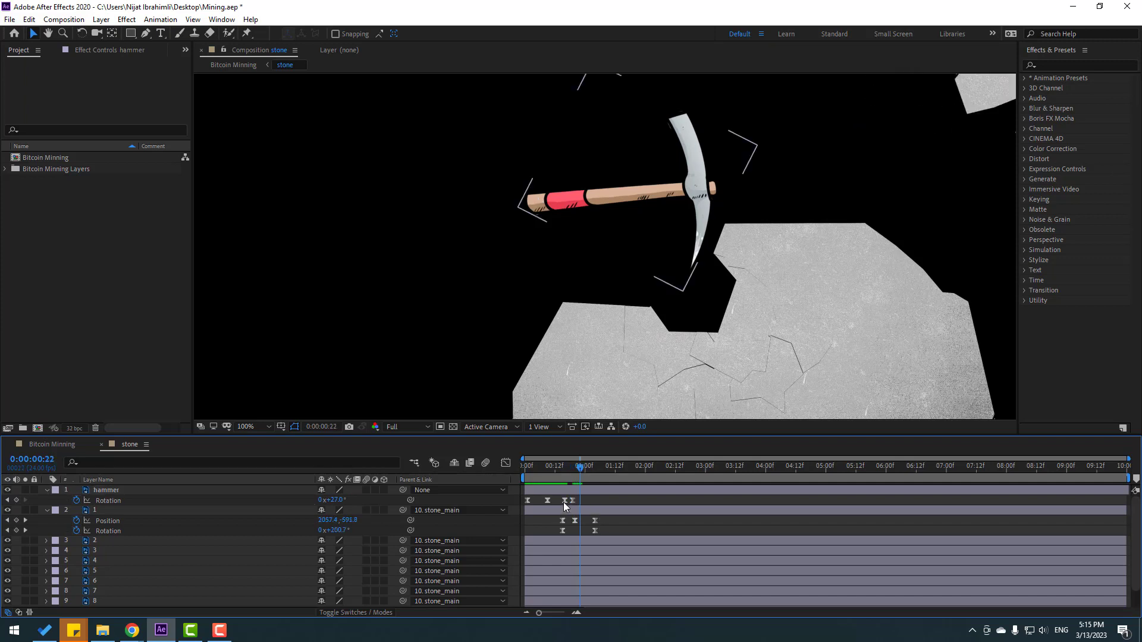
pyautogui.hotkey('ctrl', 'v')
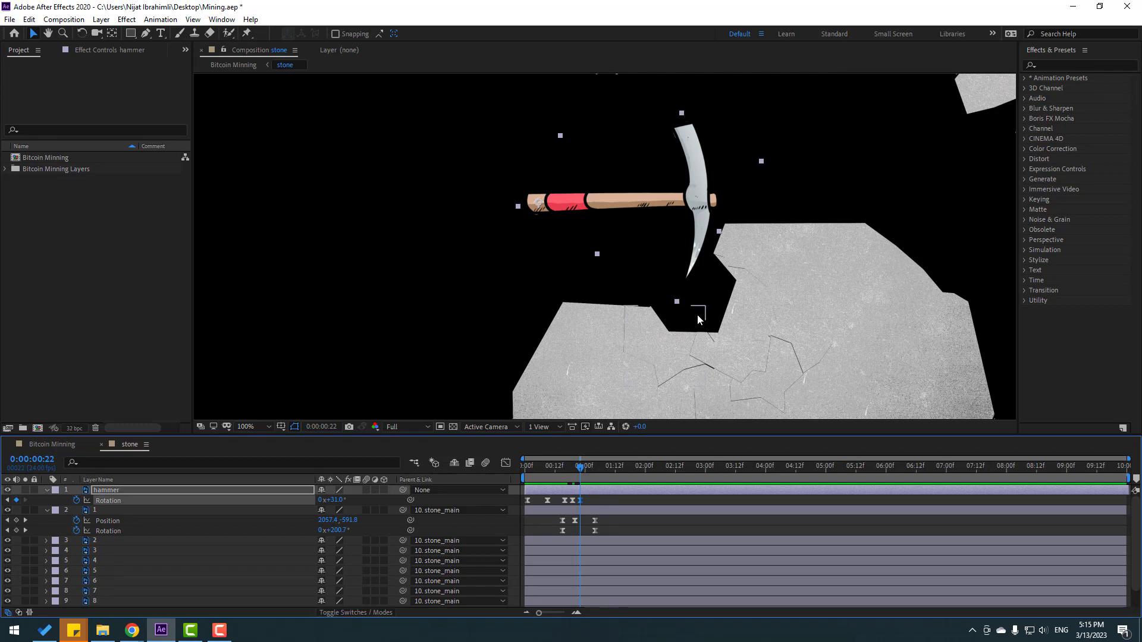
pyautogui.press('space')
pyautogui.scroll(-2, 757, 331)
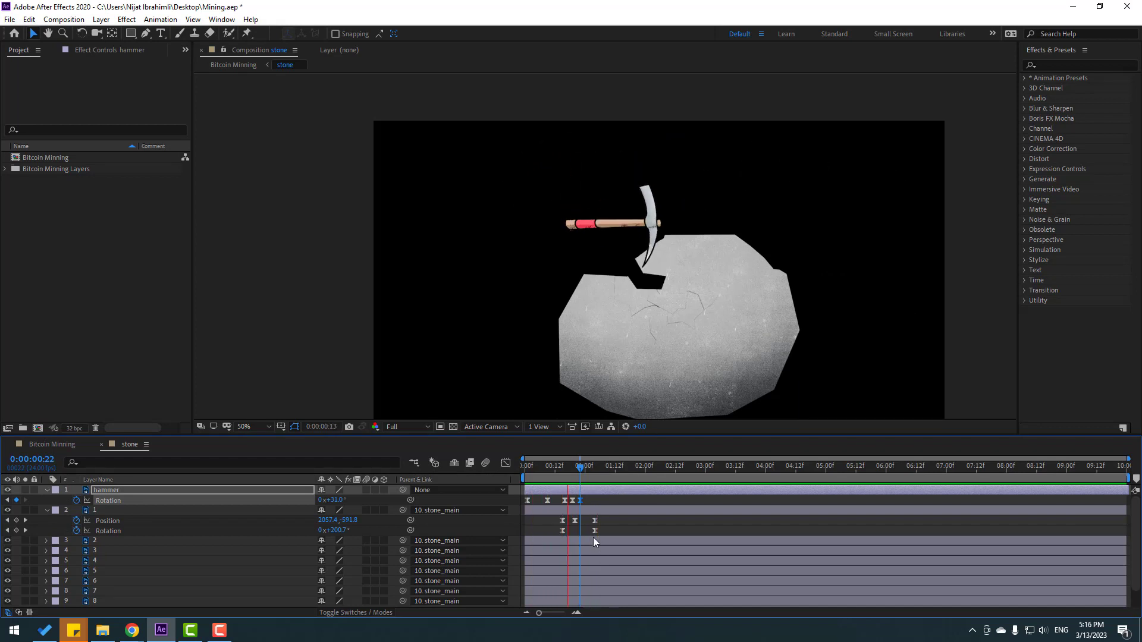
# Step: Delay stone piece 1's Position and Rotation keyframes one frame to 0:00:00:16 and preview
pyautogui.press('space')
pyautogui.moveTo(608, 522); pyautogui.dragTo(565, 533)
pyautogui.press('space')
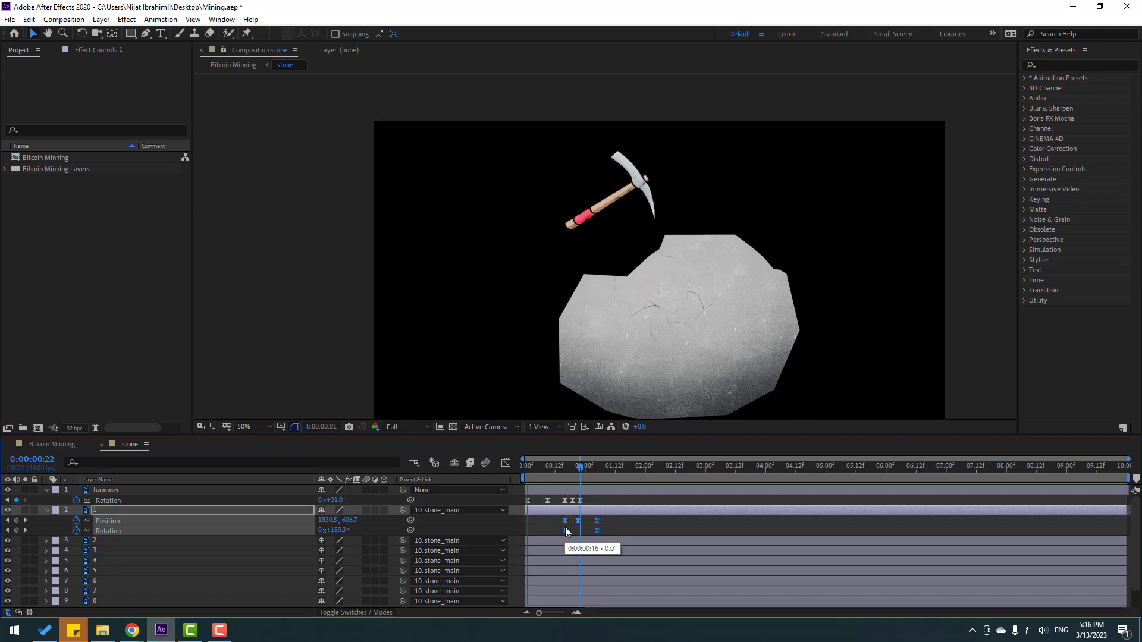
pyautogui.press('space')
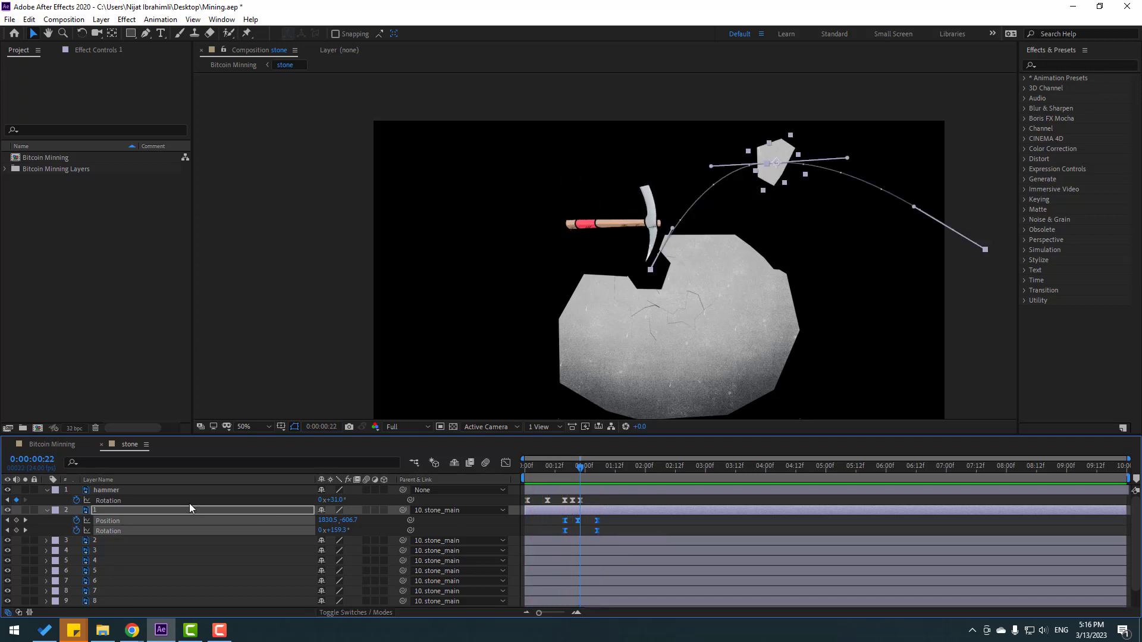
pyautogui.click(111, 491)
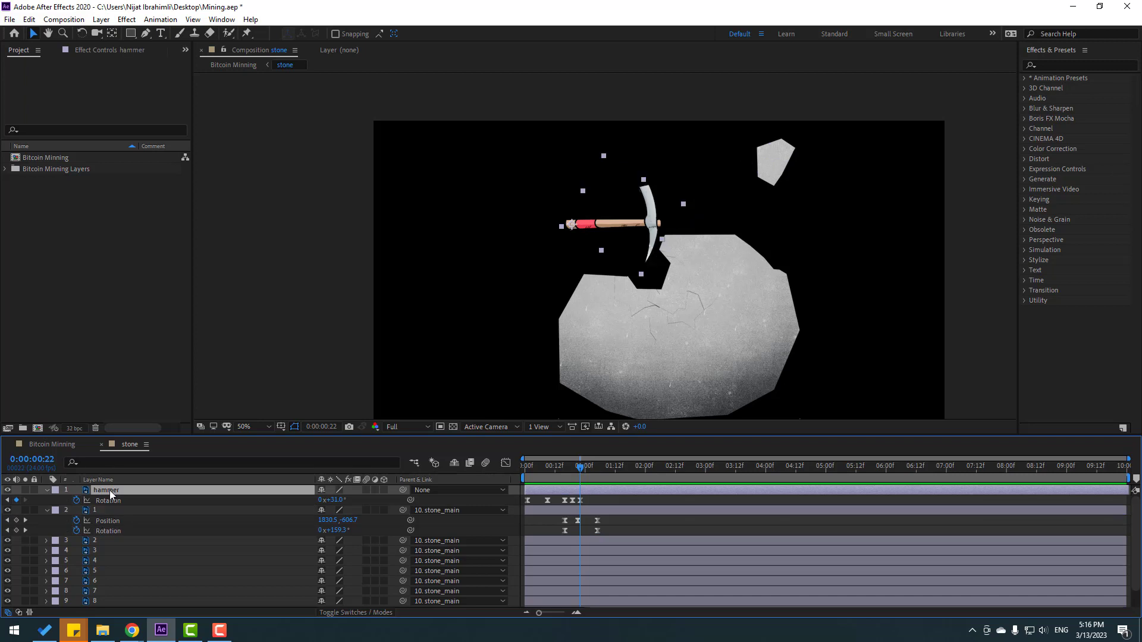
pyautogui.hotkey('shift', 'p')
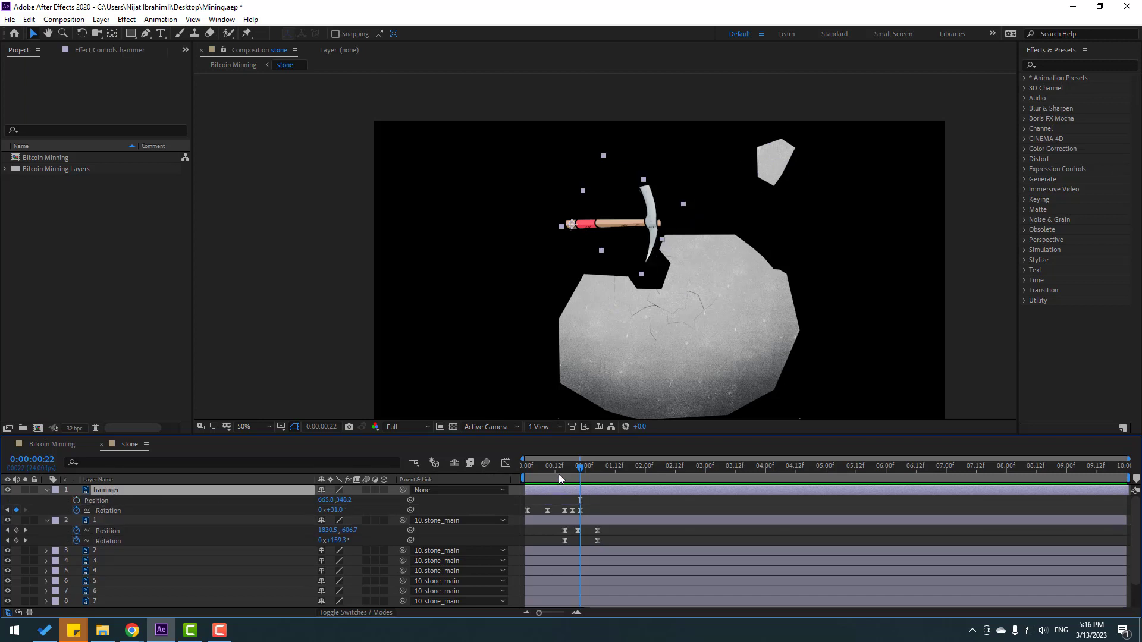
# Step: Keyframe the hammer's Position from a leftward start to 663.8,396.2 at 0:00:00:10
pyautogui.moveTo(558, 473); pyautogui.dragTo(520, 476)
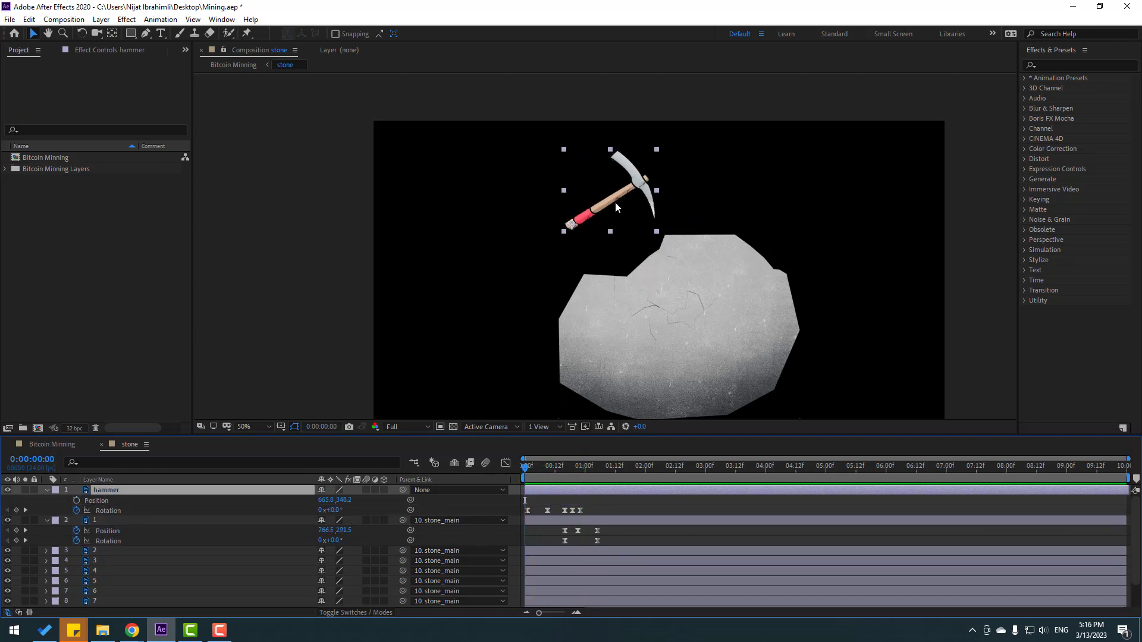
pyautogui.moveTo(615, 202); pyautogui.dragTo(550, 222)
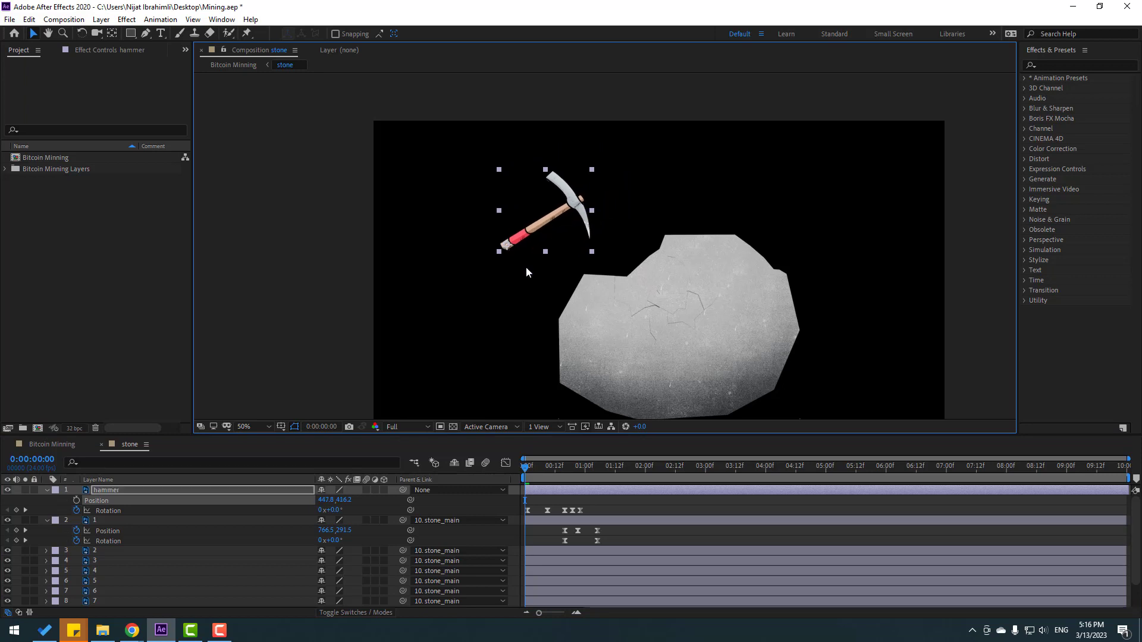
pyautogui.click(76, 500)
pyautogui.moveTo(524, 468); pyautogui.dragTo(555, 474)
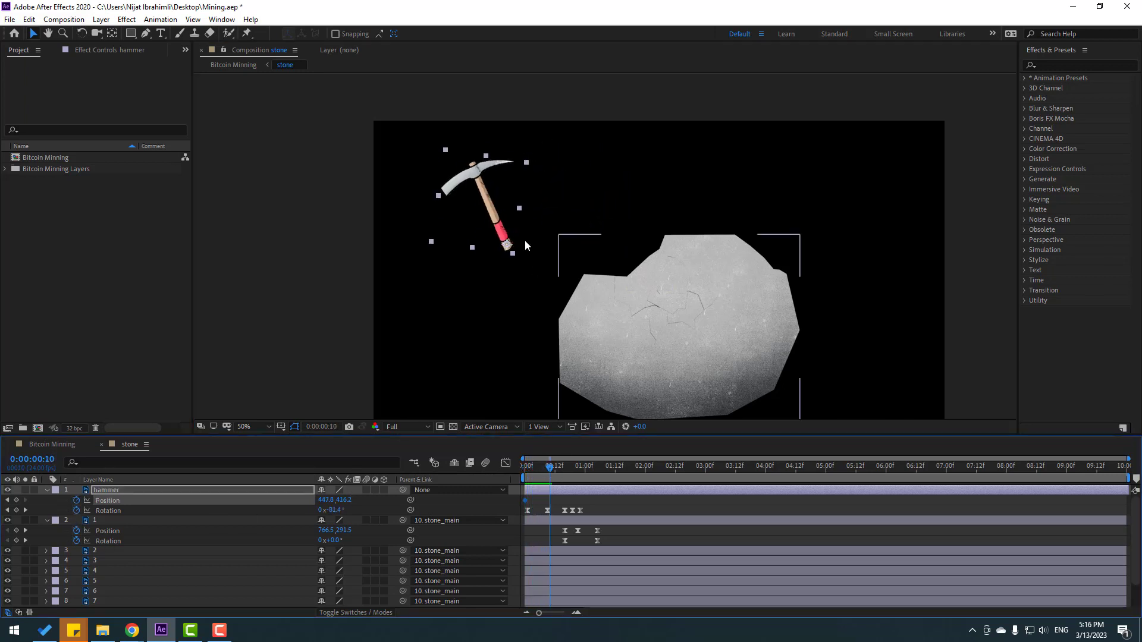
pyautogui.moveTo(498, 232); pyautogui.dragTo(579, 251)
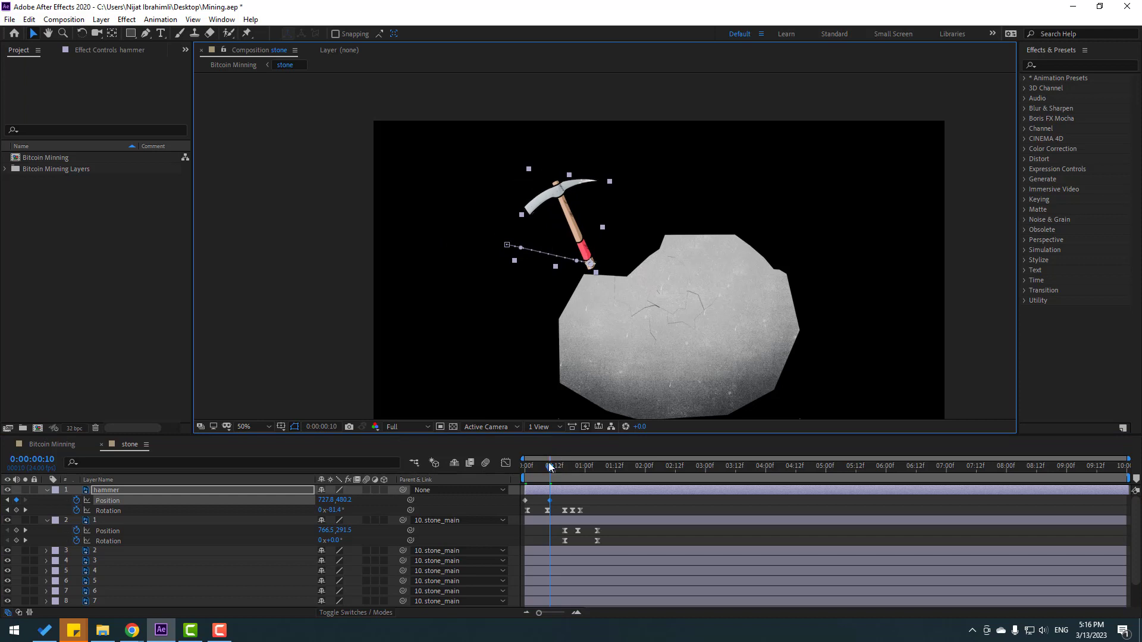
pyautogui.moveTo(549, 467)
pyautogui.mouseDown()
pyautogui.moveTo(535, 470)
pyautogui.moveTo(571, 468)
pyautogui.moveTo(551, 467)
pyautogui.mouseUp()
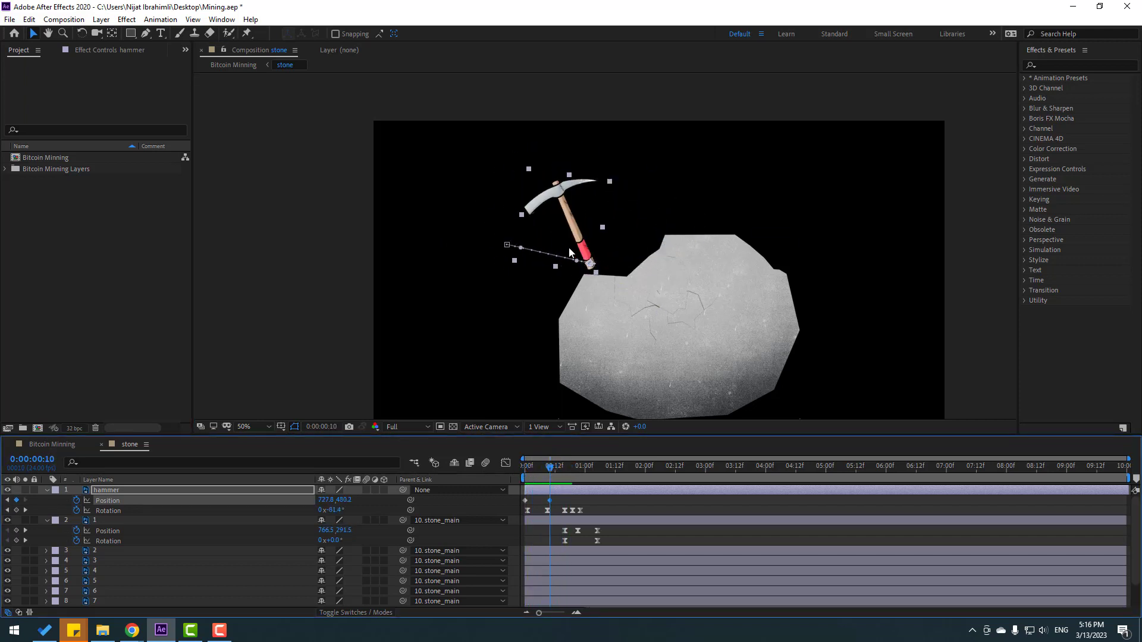
pyautogui.moveTo(569, 252); pyautogui.dragTo(557, 241)
pyautogui.click(556, 468)
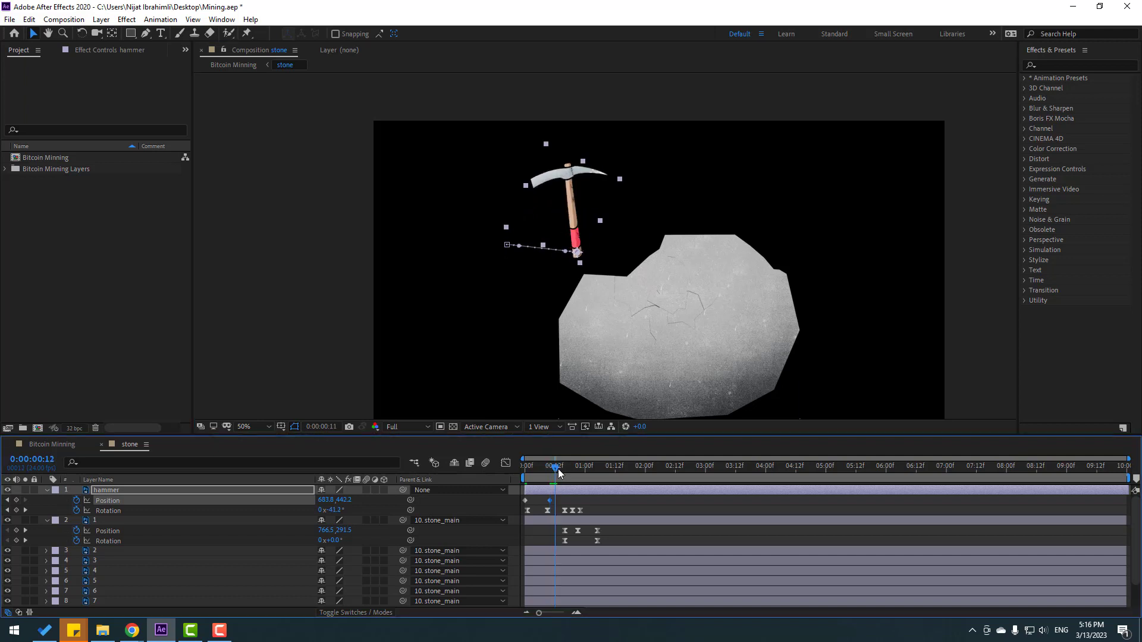
pyautogui.moveTo(558, 473)
pyautogui.mouseDown()
pyautogui.moveTo(572, 468)
pyautogui.moveTo(551, 467)
pyautogui.mouseUp()
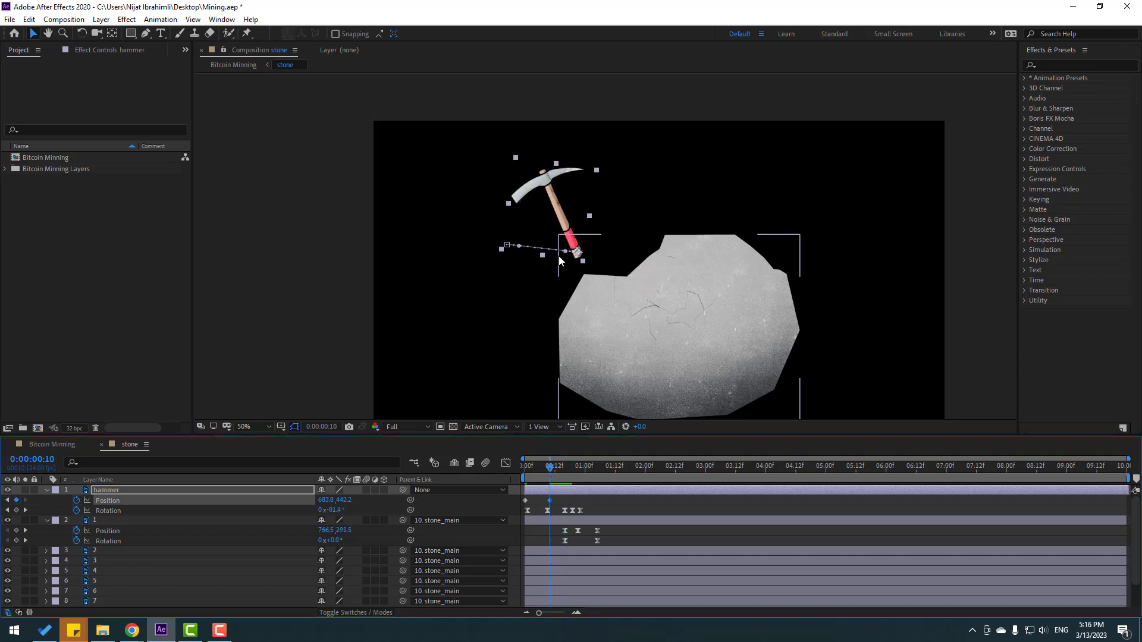
pyautogui.moveTo(570, 239); pyautogui.dragTo(563, 219)
# Step: Raise the hammer up-left to about 385.8,272.2 after the hit for a second wind-up
pyautogui.press('space')
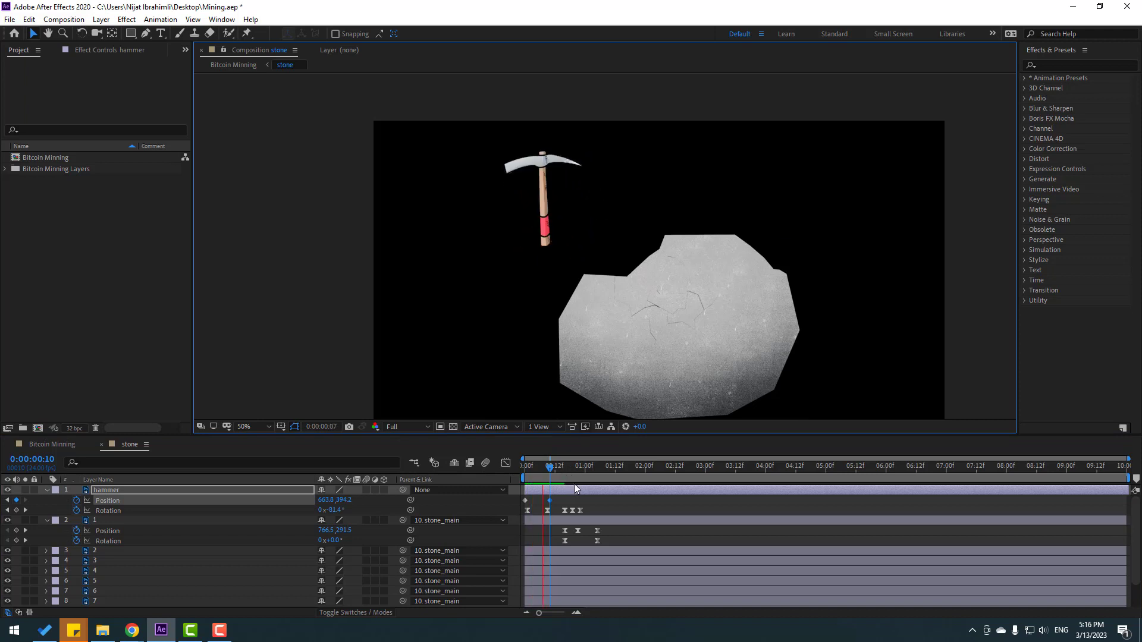
pyautogui.click(556, 472)
pyautogui.moveTo(549, 472); pyautogui.dragTo(608, 472)
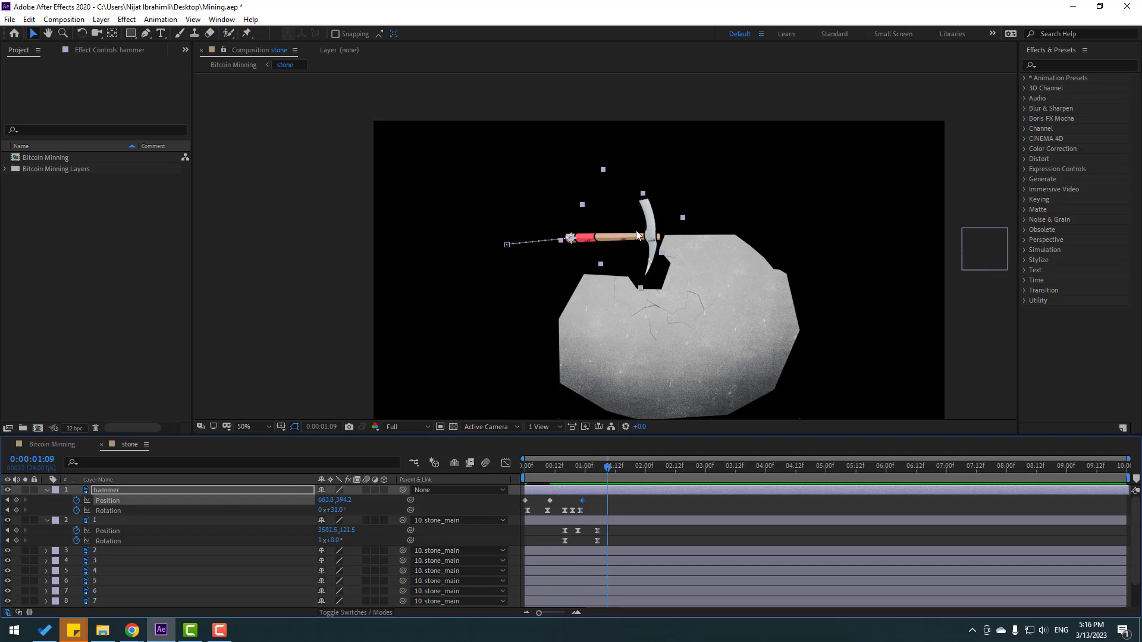
pyautogui.moveTo(636, 238); pyautogui.dragTo(552, 204)
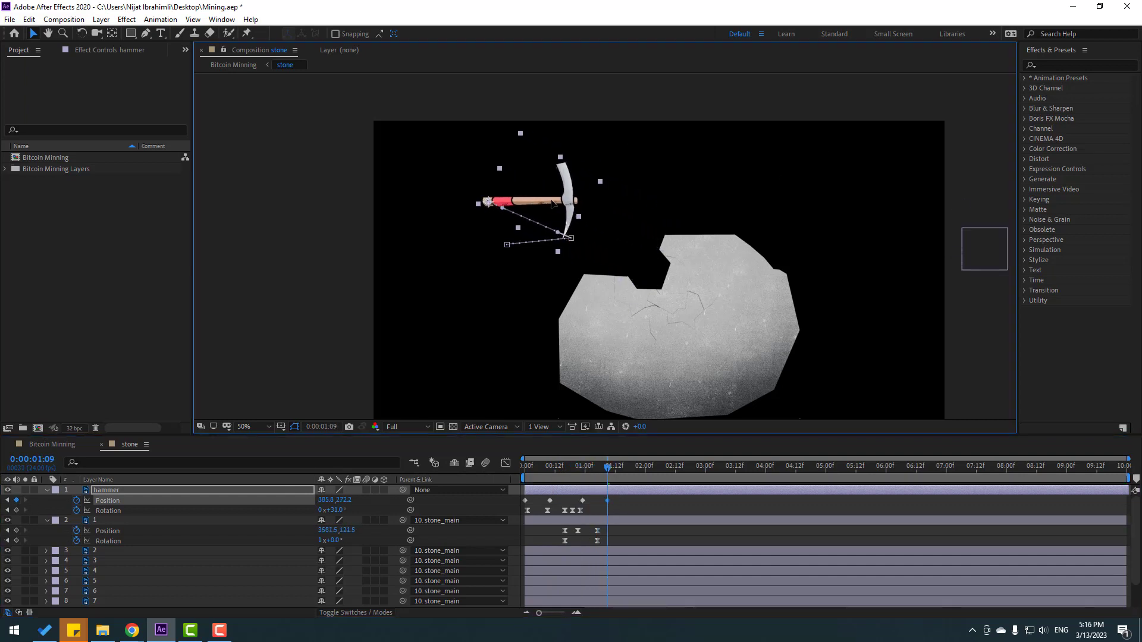
# Step: Easy Ease all hammer Position keyframes and move the last one later in time
pyautogui.moveTo(611, 504); pyautogui.dragTo(519, 492)
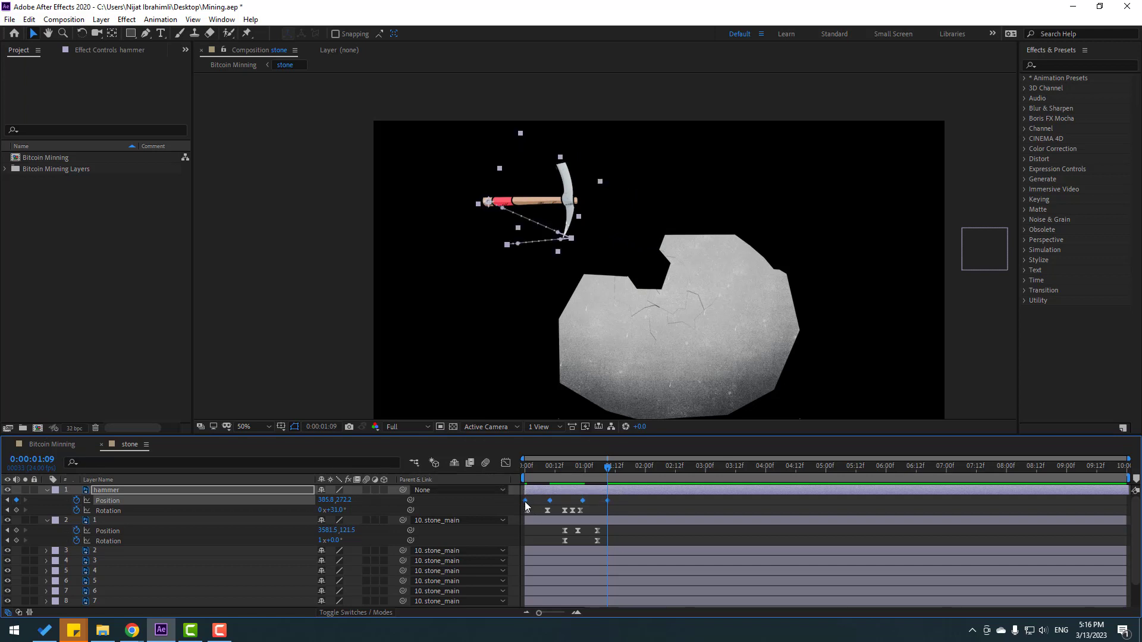
pyautogui.rightClick(526, 503)
pyautogui.moveTo(595, 493)
pyautogui.click(703, 535)
pyautogui.press('space')
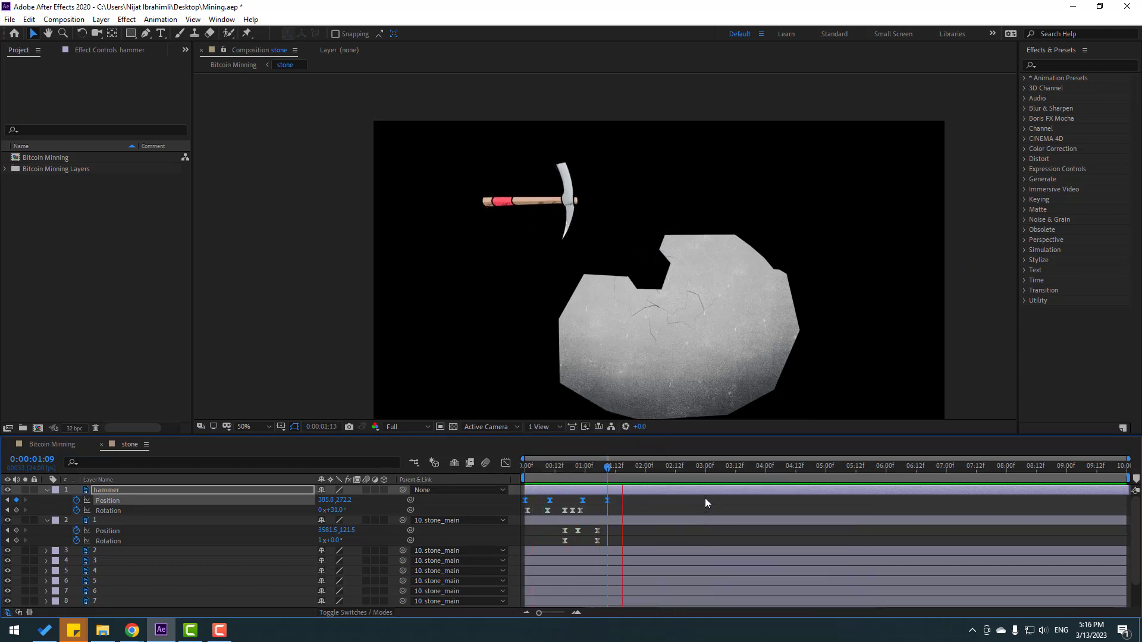
pyautogui.click(625, 512)
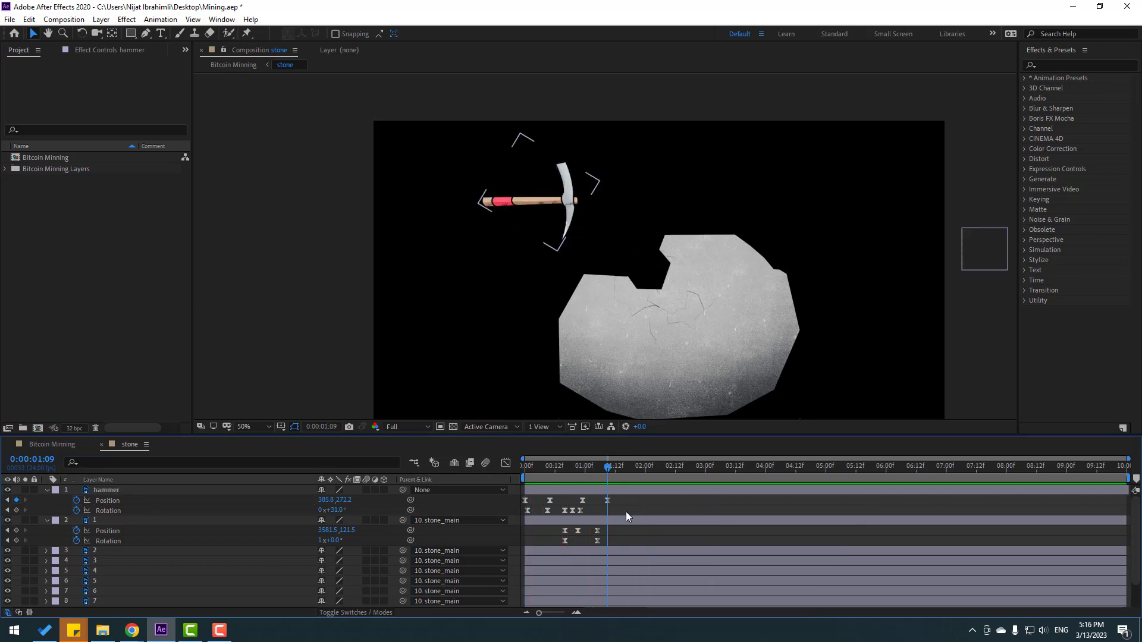
pyautogui.moveTo(606, 502); pyautogui.dragTo(626, 501)
pyautogui.click(506, 463)
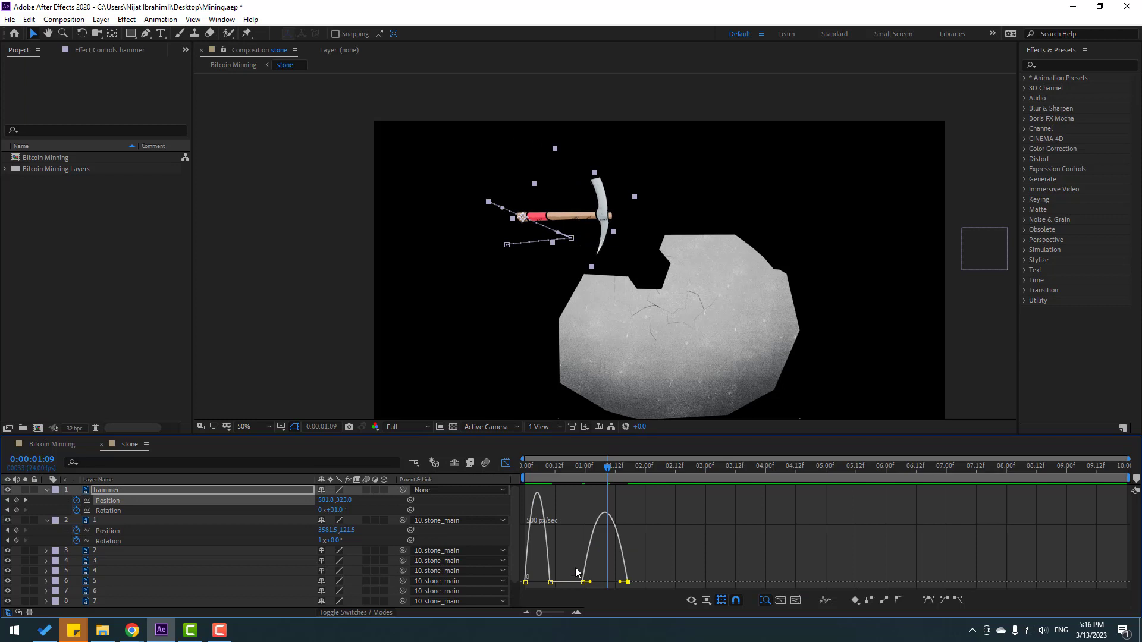
# Step: Set the final Position keyframe's influence to 87% for a sharper speed peak, then go to 0:00:00:23
pyautogui.moveTo(591, 583); pyautogui.dragTo(632, 576)
pyautogui.press('space')
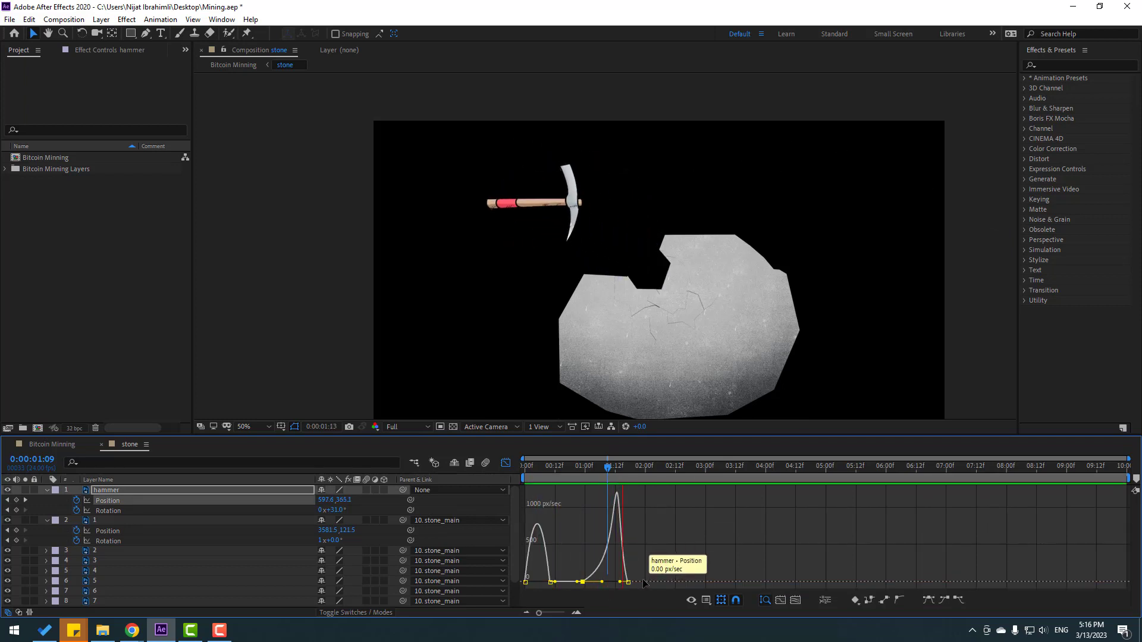
pyautogui.press('space')
pyautogui.hotkey('shift', 'F3')
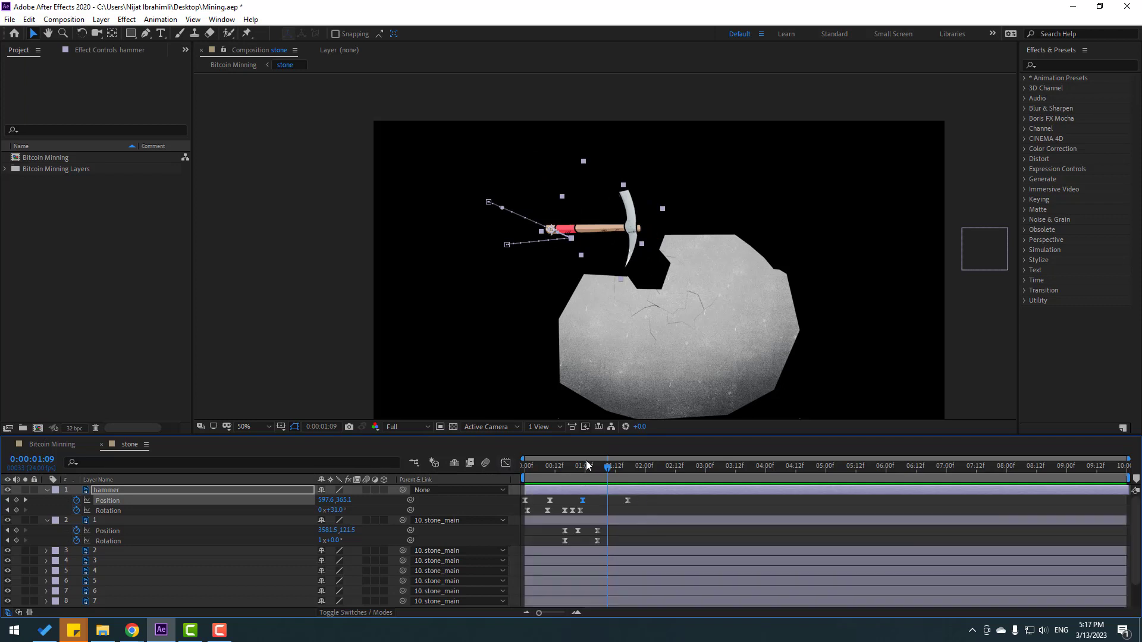
pyautogui.moveTo(589, 467); pyautogui.dragTo(626, 472)
# Step: Keyframe the hammer at 1:17 with 0° rotation, lowered to 347.8,372.2
pyautogui.click(16, 510)
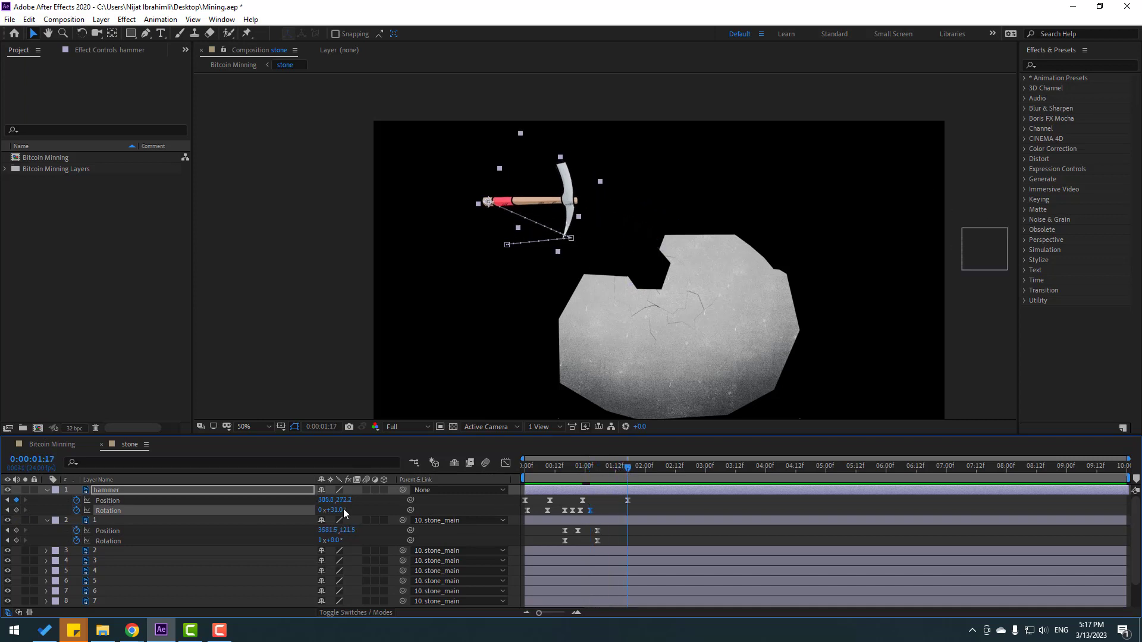
pyautogui.moveTo(342, 514); pyautogui.dragTo(315, 514)
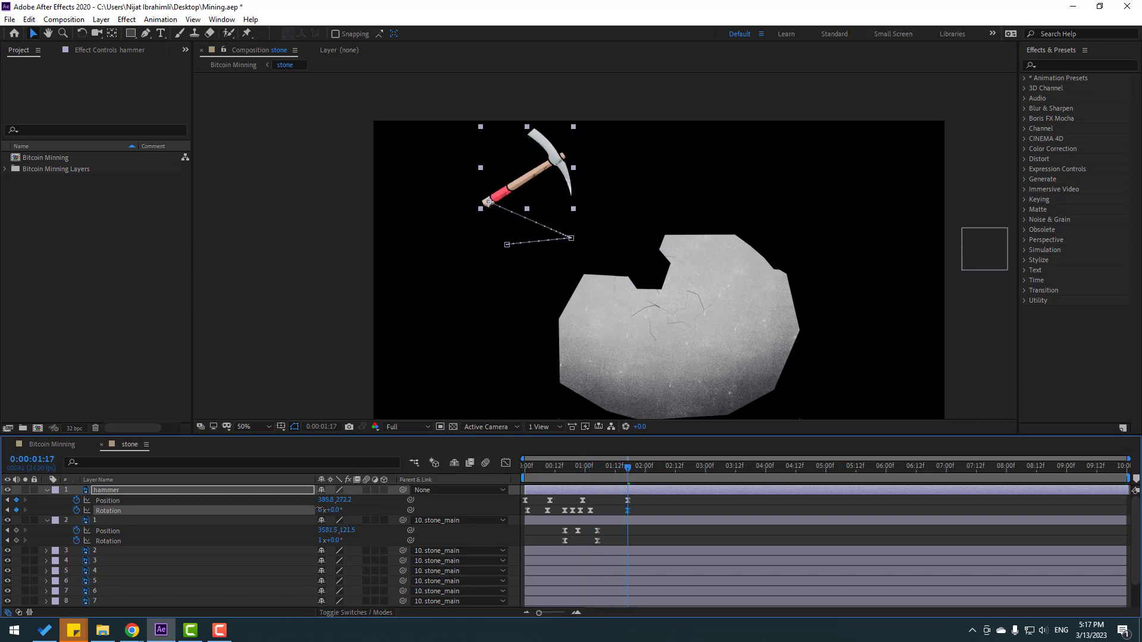
pyautogui.moveTo(557, 169); pyautogui.dragTo(545, 196)
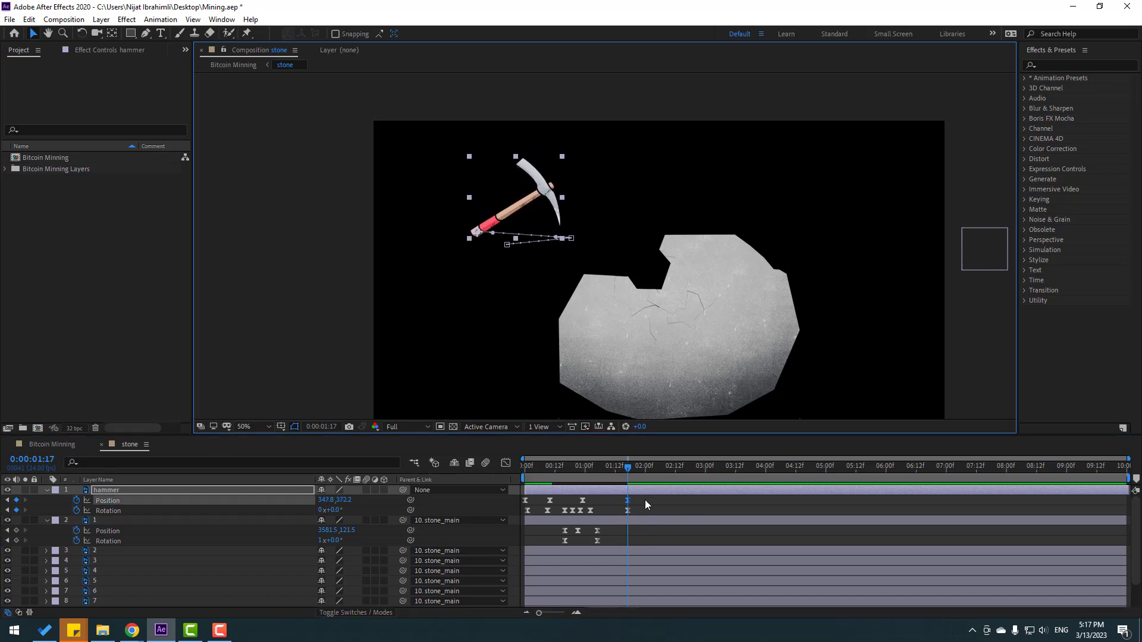
# Step: Check the eased rotation speed curve, preview the swing, and set the time to 1:06
pyautogui.moveTo(640, 513); pyautogui.dragTo(581, 520)
pyautogui.click(506, 462)
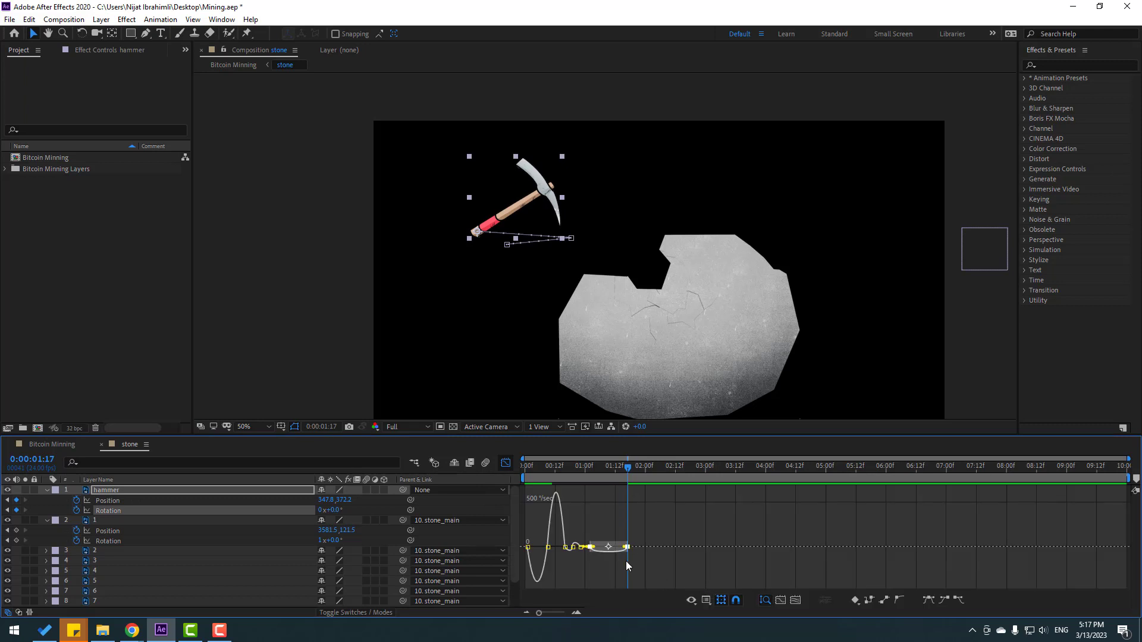
pyautogui.scroll(3, 626, 561)
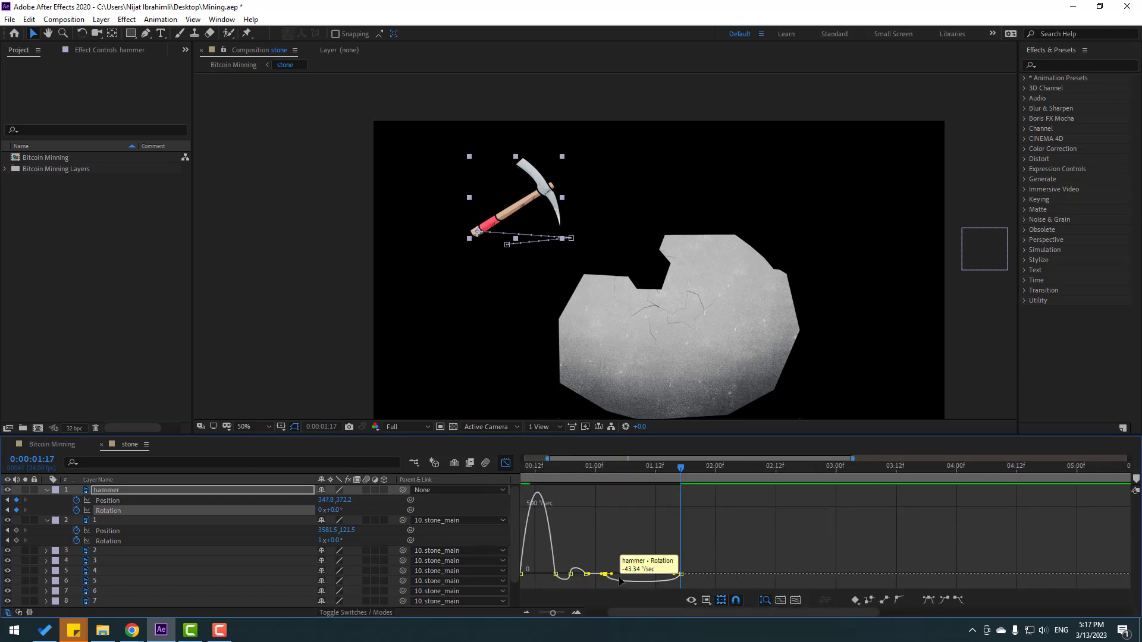
pyautogui.scroll(-3, 704, 571)
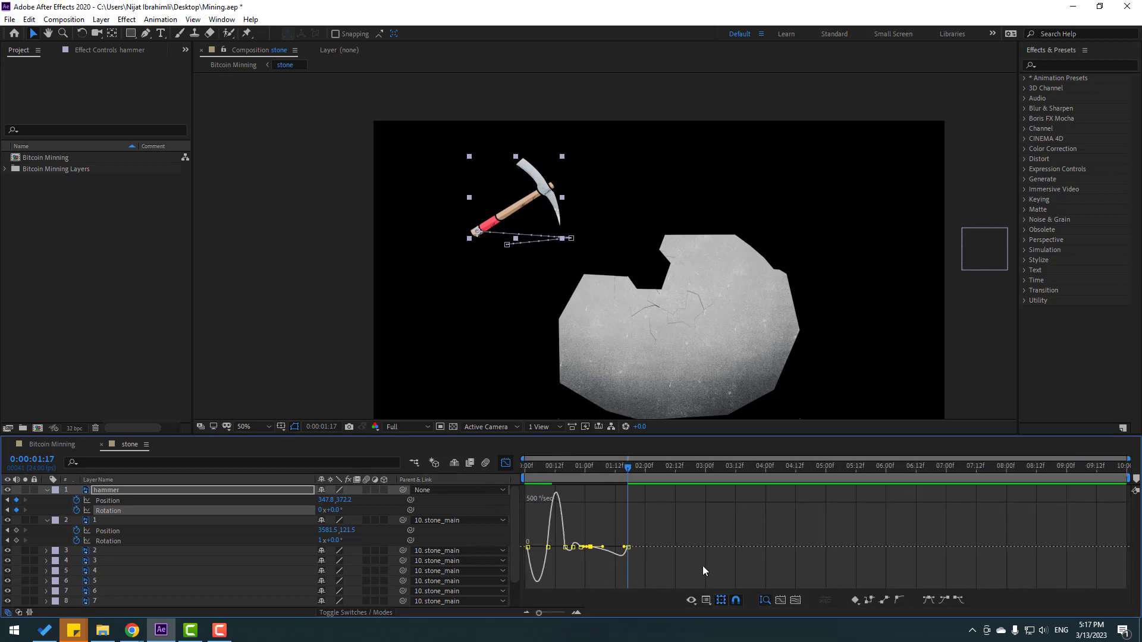
pyautogui.press('space')
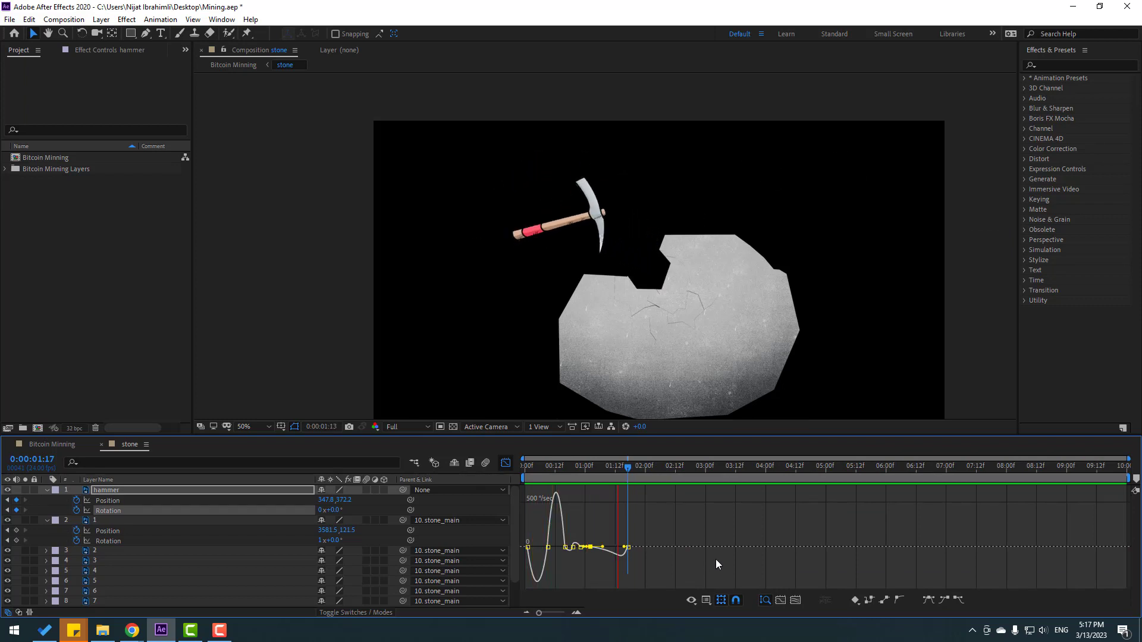
pyautogui.press('space')
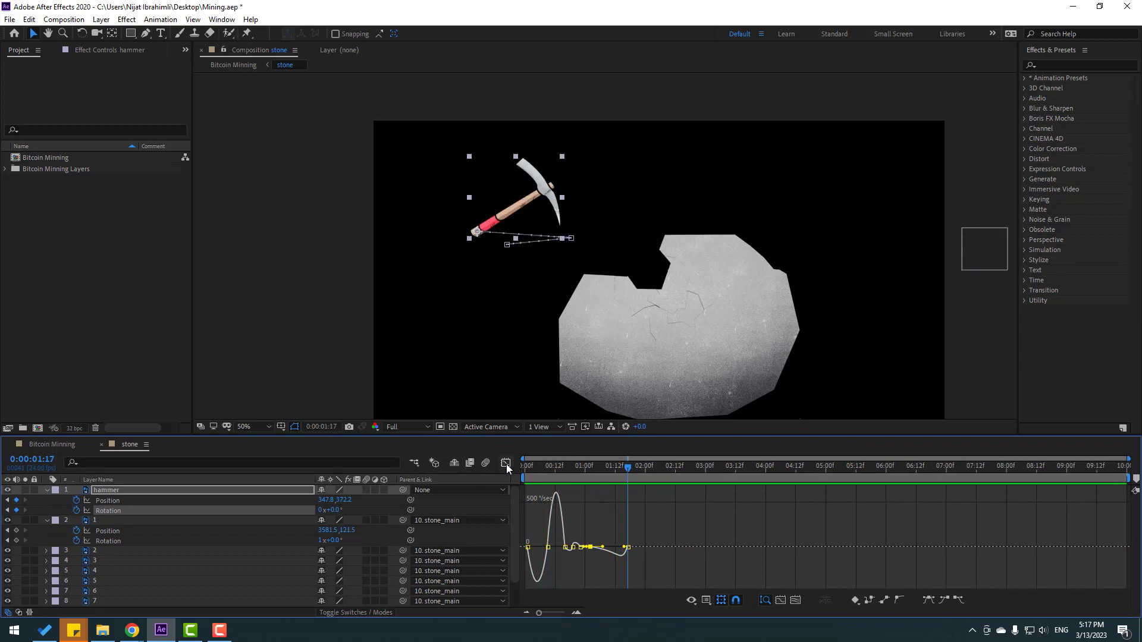
pyautogui.click(506, 463)
pyautogui.click(601, 470)
pyautogui.press('pageup')
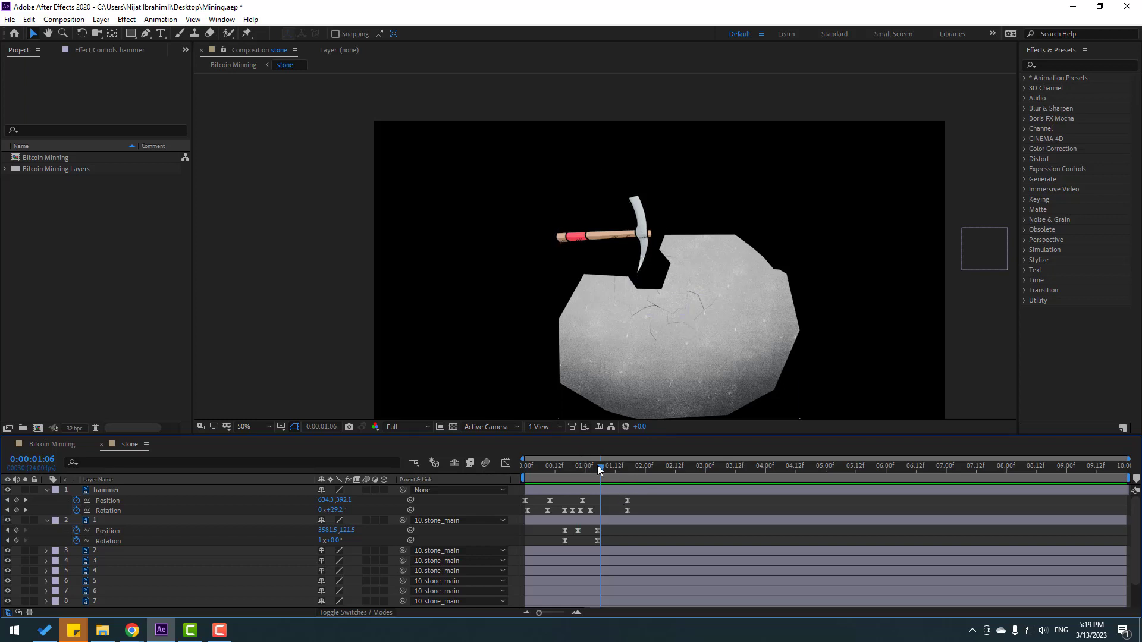
# Step: Add hammer Position and Rotation keyframes at 1:20 to begin the third swing
pyautogui.moveTo(599, 470); pyautogui.dragTo(635, 470)
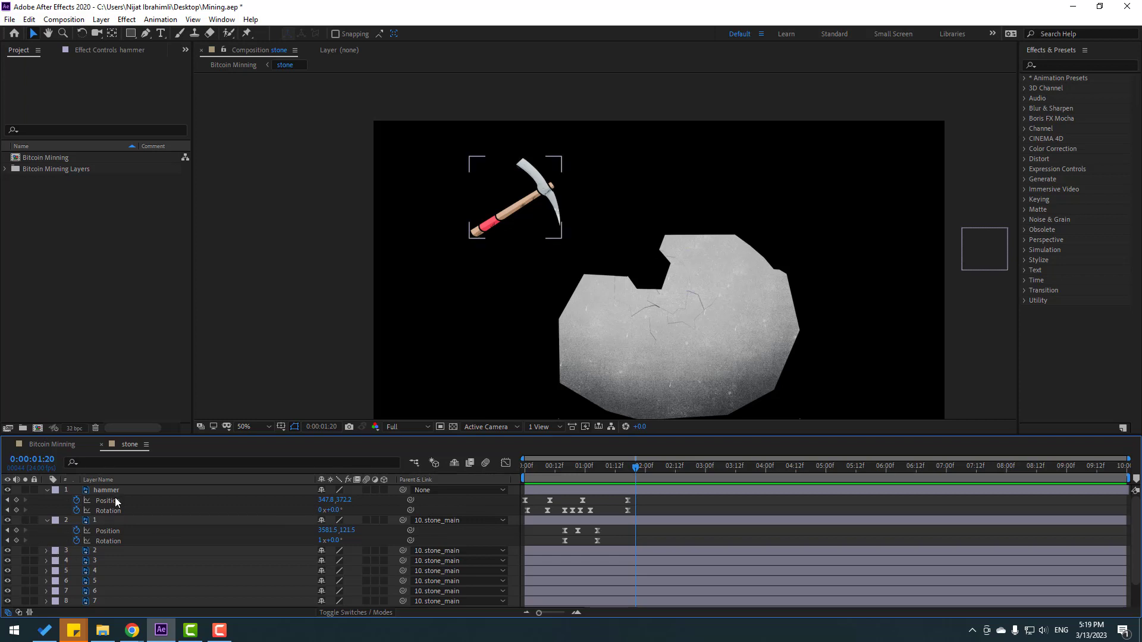
pyautogui.hotkey('alt', 'shift', 'p')
pyautogui.click(16, 509)
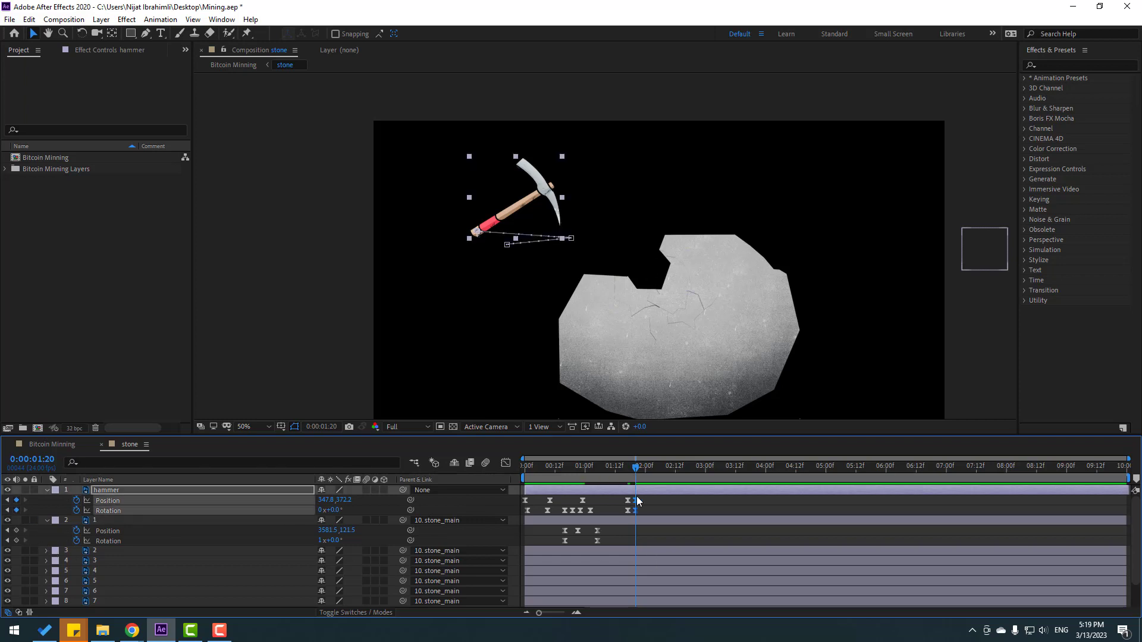
pyautogui.moveTo(601, 507); pyautogui.dragTo(501, 525)
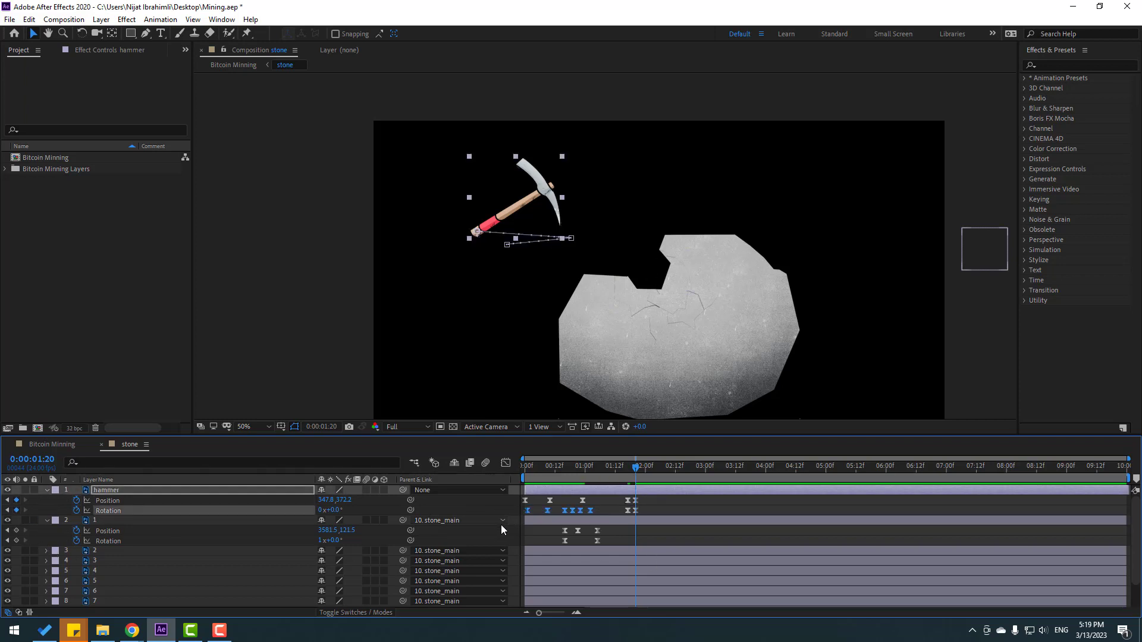
pyautogui.click(636, 511)
pyautogui.moveTo(612, 470); pyautogui.dragTo(654, 472)
pyautogui.click(668, 499)
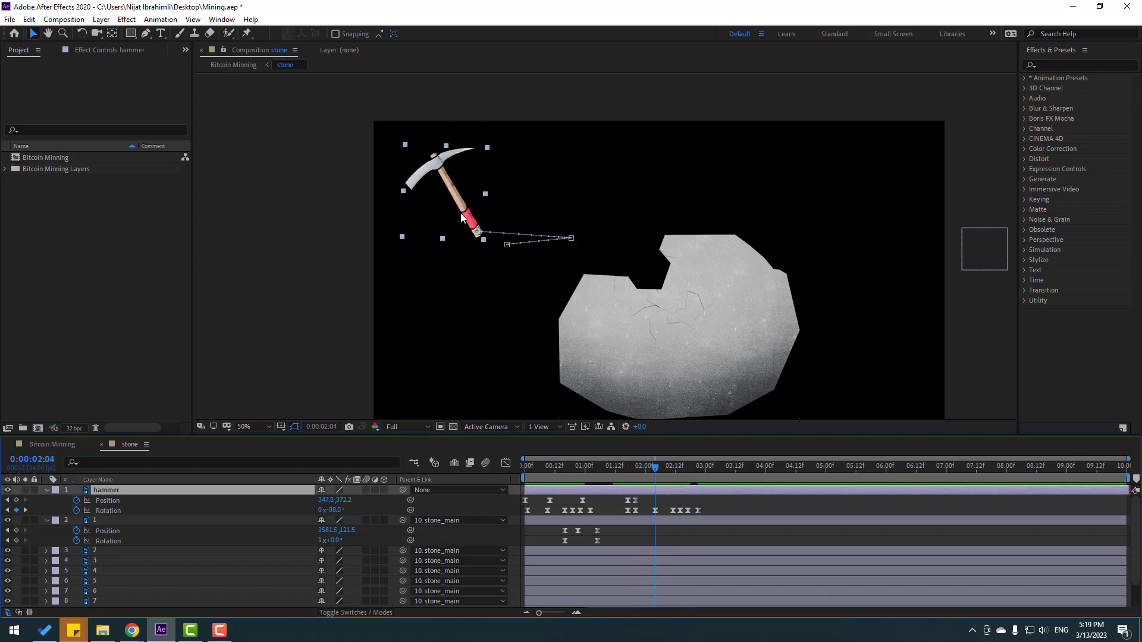
# Step: Swing the hammer down onto the stone, retiming and lifting the strike and arcing its path
pyautogui.moveTo(464, 216); pyautogui.dragTo(632, 286)
pyautogui.moveTo(616, 471); pyautogui.dragTo(668, 500)
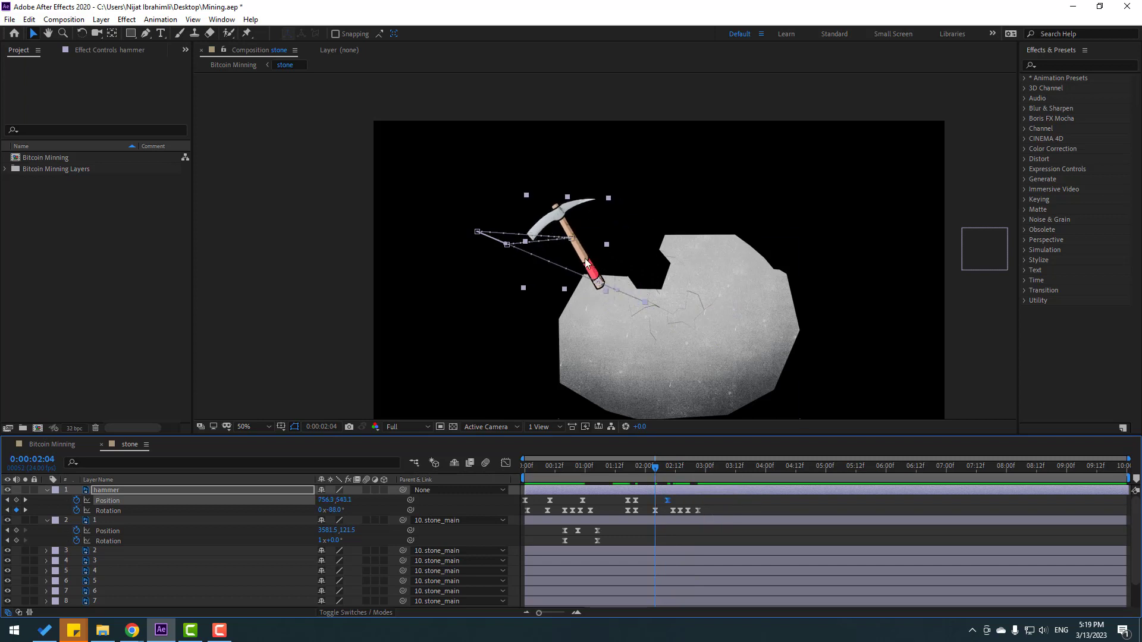
pyautogui.click(597, 243)
pyautogui.moveTo(596, 240); pyautogui.dragTo(603, 201)
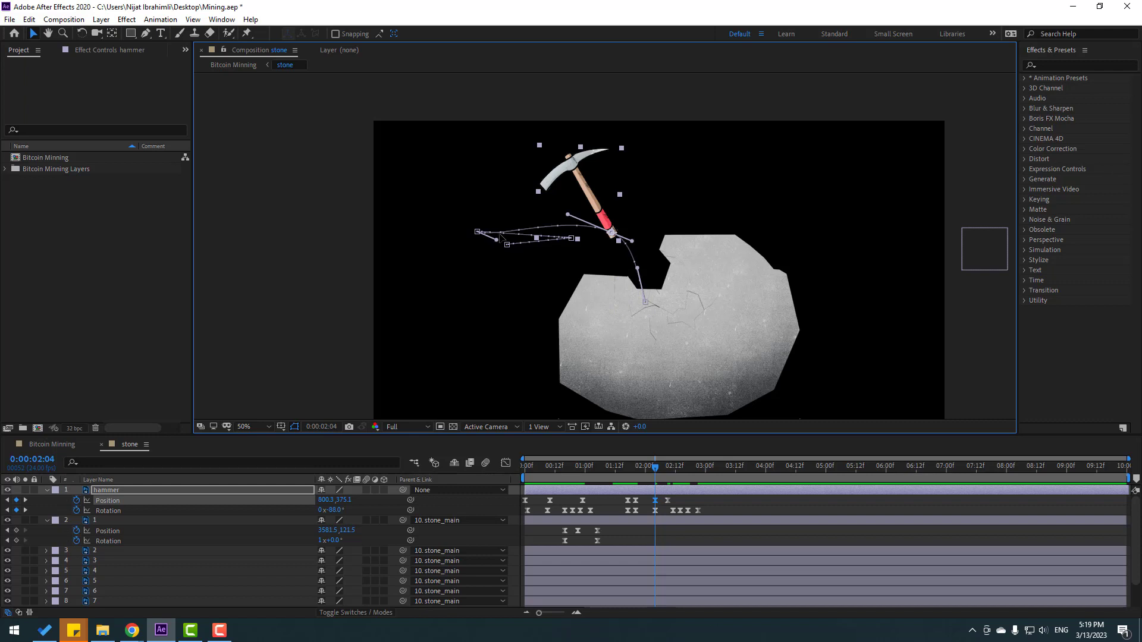
pyautogui.moveTo(496, 239); pyautogui.dragTo(524, 216)
pyautogui.press('space')
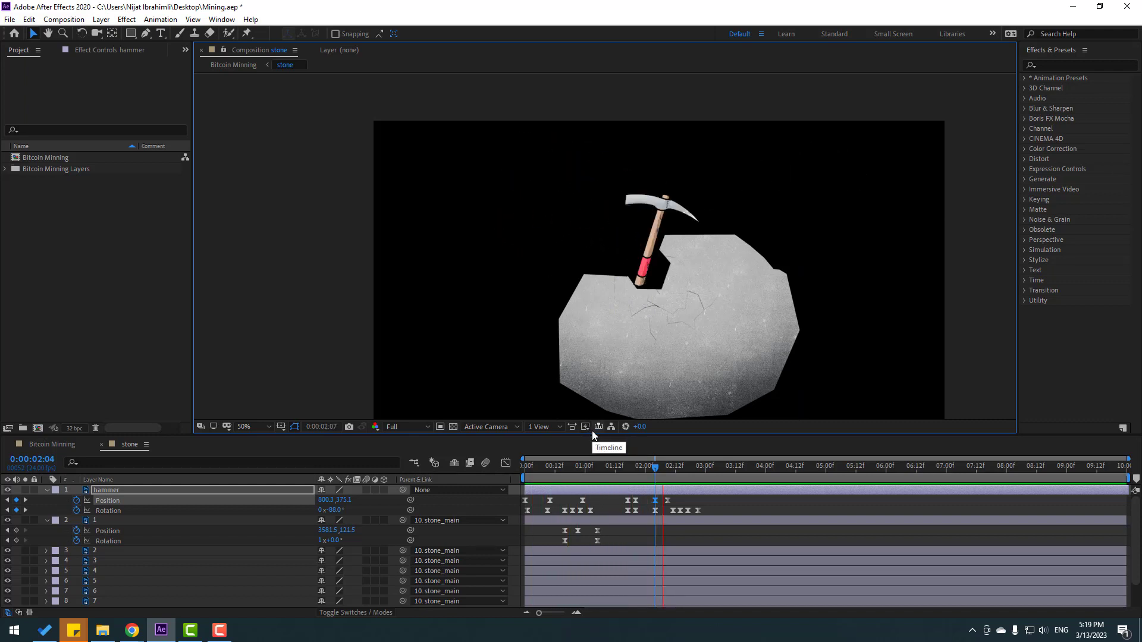
pyautogui.press('space')
# Step: Shift stone piece 2's three Position keyframes from 2:12 so the chip arcs up and away
pyautogui.moveTo(634, 469); pyautogui.dragTo(688, 470)
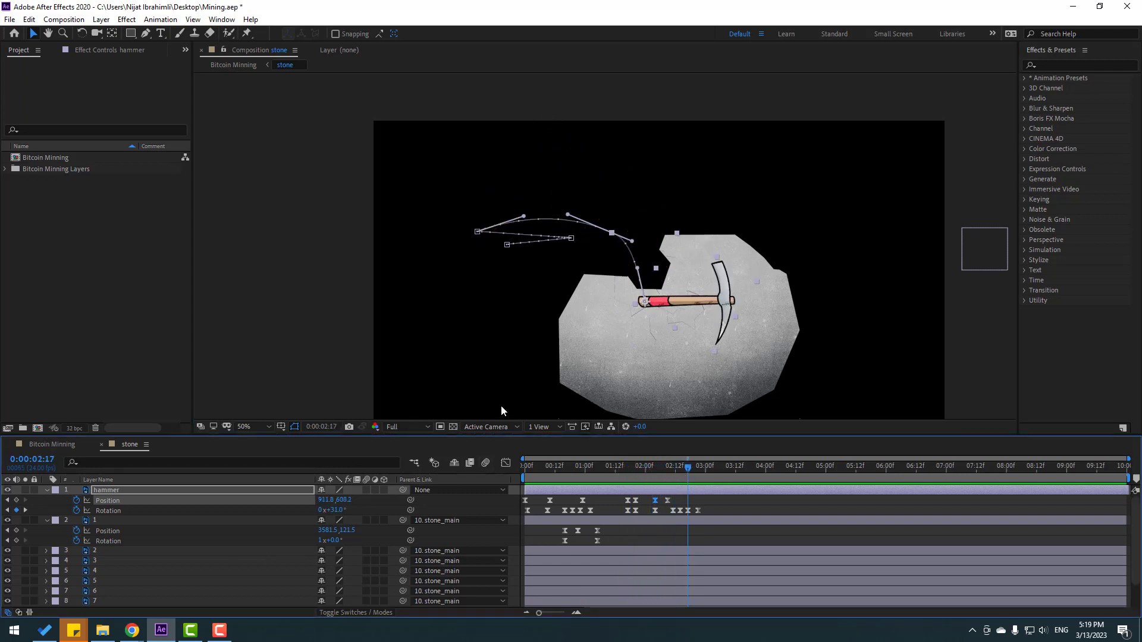
pyautogui.click(112, 552)
pyautogui.scroll(2, 729, 298)
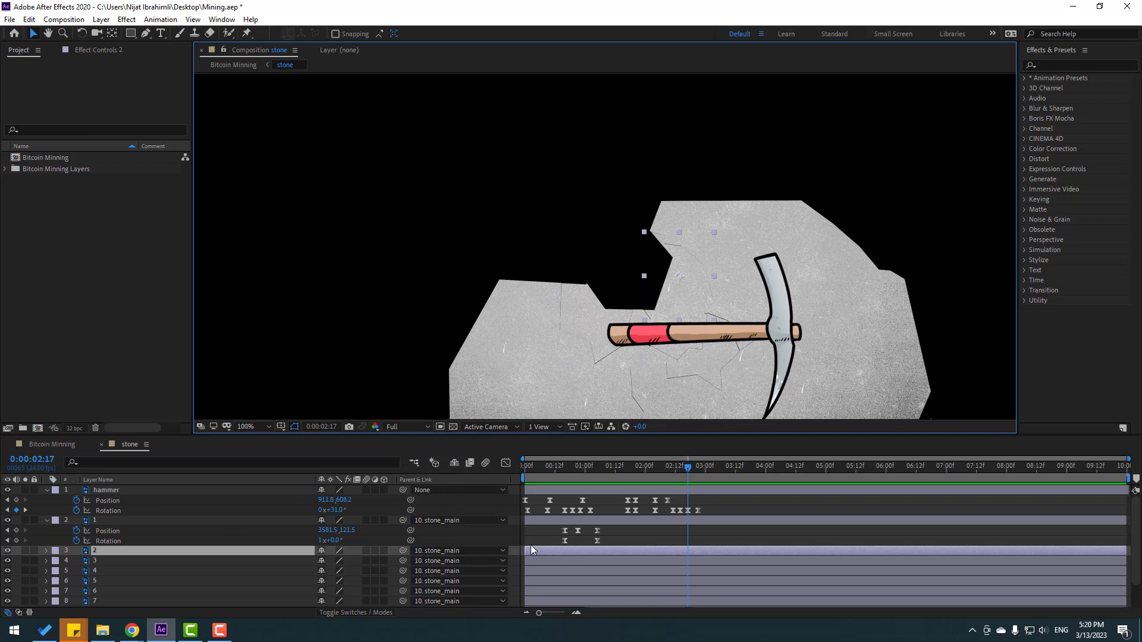
pyautogui.click(93, 522)
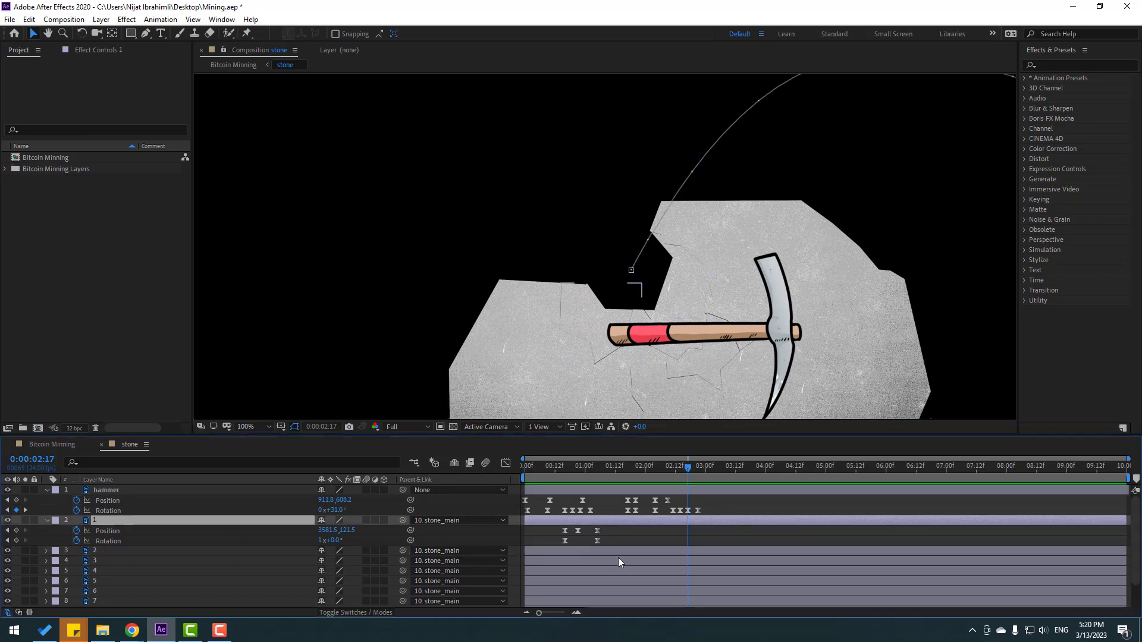
pyautogui.moveTo(610, 527); pyautogui.dragTo(558, 544)
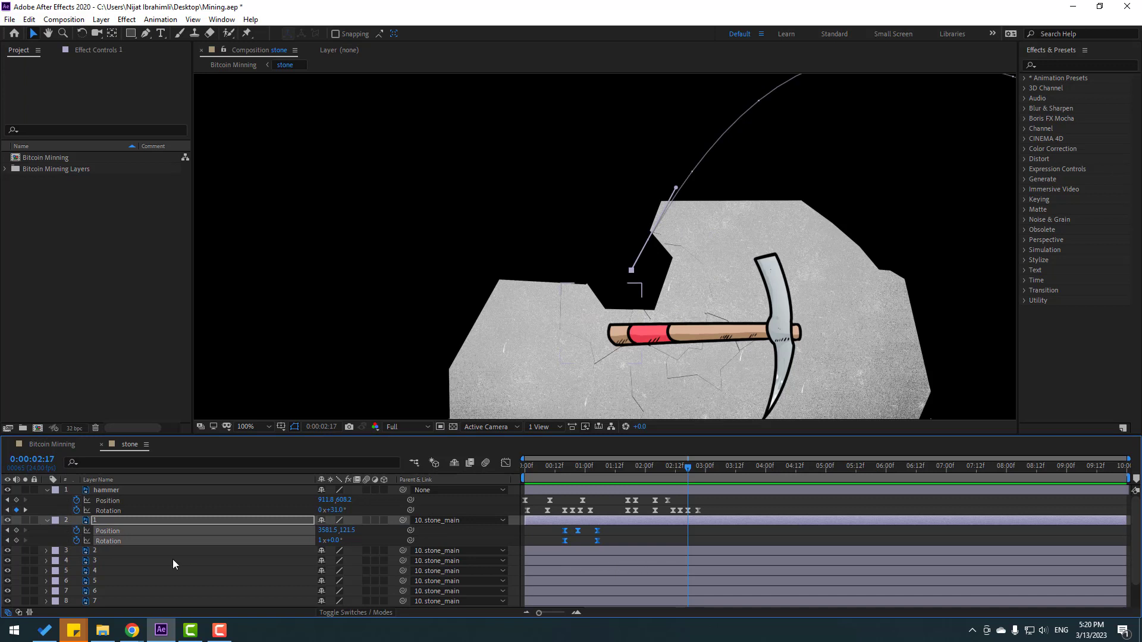
pyautogui.click(104, 556)
pyautogui.moveTo(679, 470)
pyautogui.mouseDown()
pyautogui.moveTo(645, 470)
pyautogui.moveTo(673, 467)
pyautogui.mouseUp()
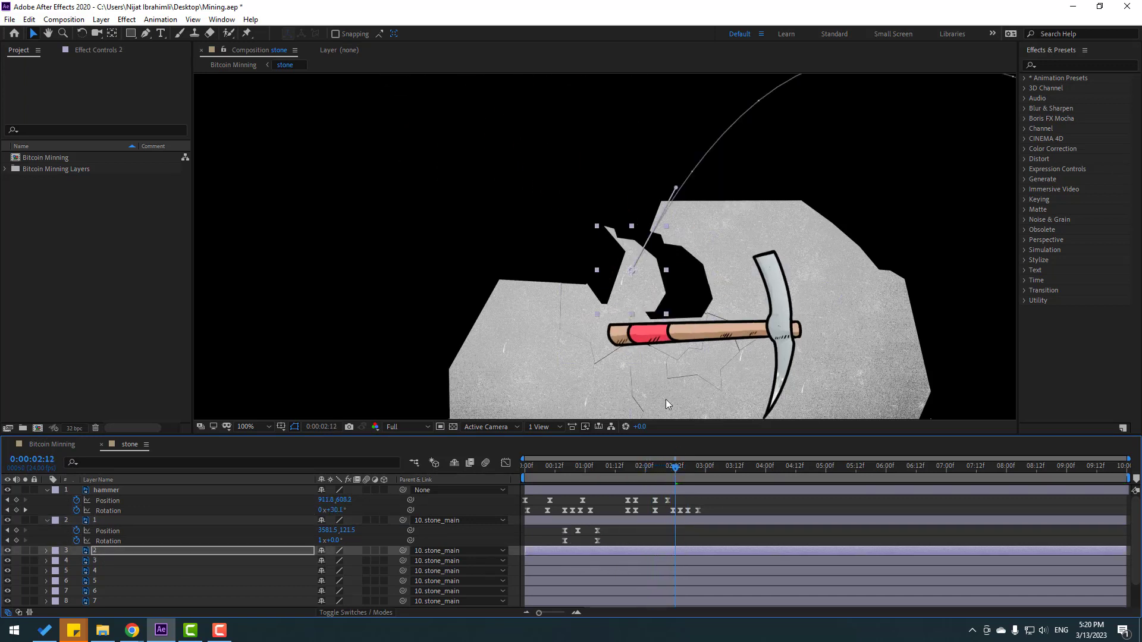
pyautogui.press('p')
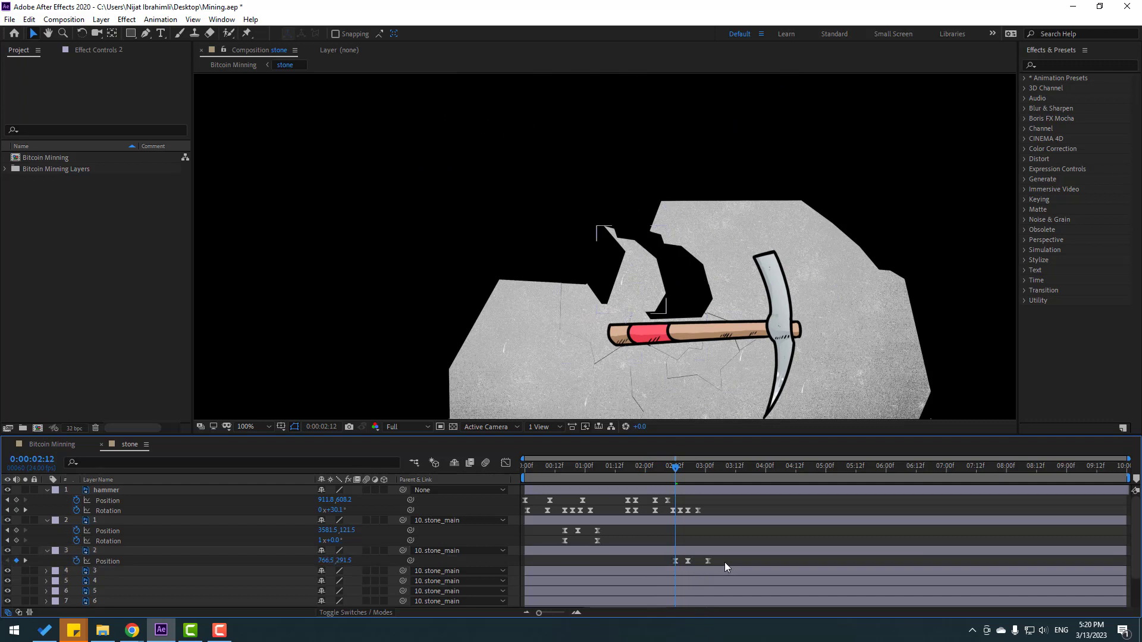
pyautogui.moveTo(725, 562); pyautogui.dragTo(663, 577)
pyautogui.moveTo(623, 287); pyautogui.dragTo(683, 296)
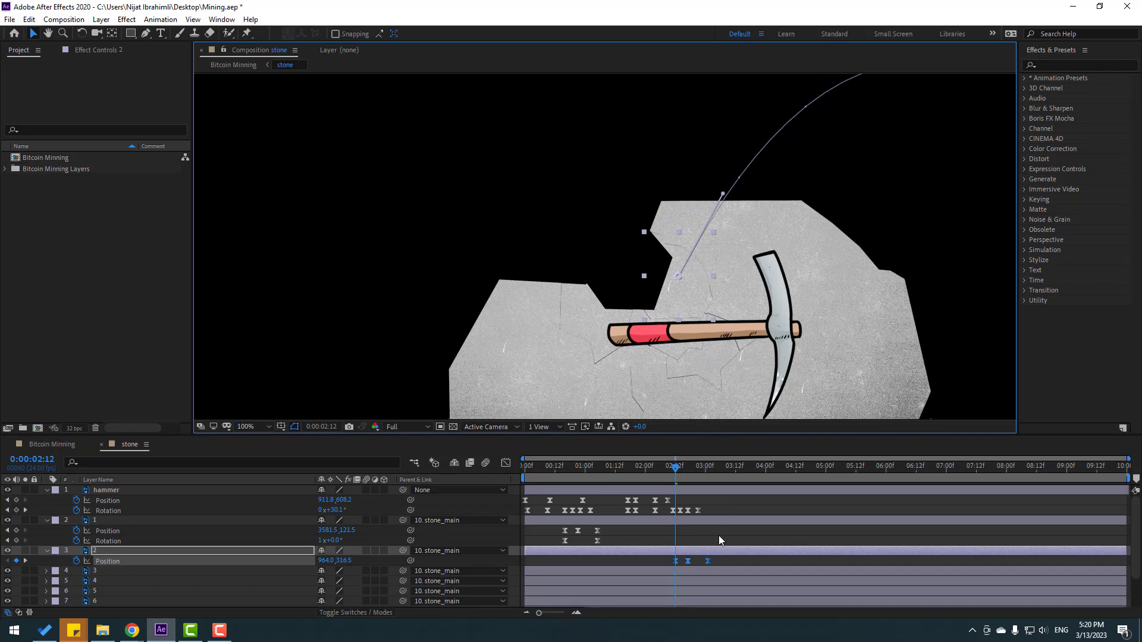
pyautogui.moveTo(657, 482)
pyautogui.mouseDown()
pyautogui.moveTo(645, 479)
pyautogui.moveTo(694, 476)
pyautogui.moveTo(667, 477)
pyautogui.mouseUp()
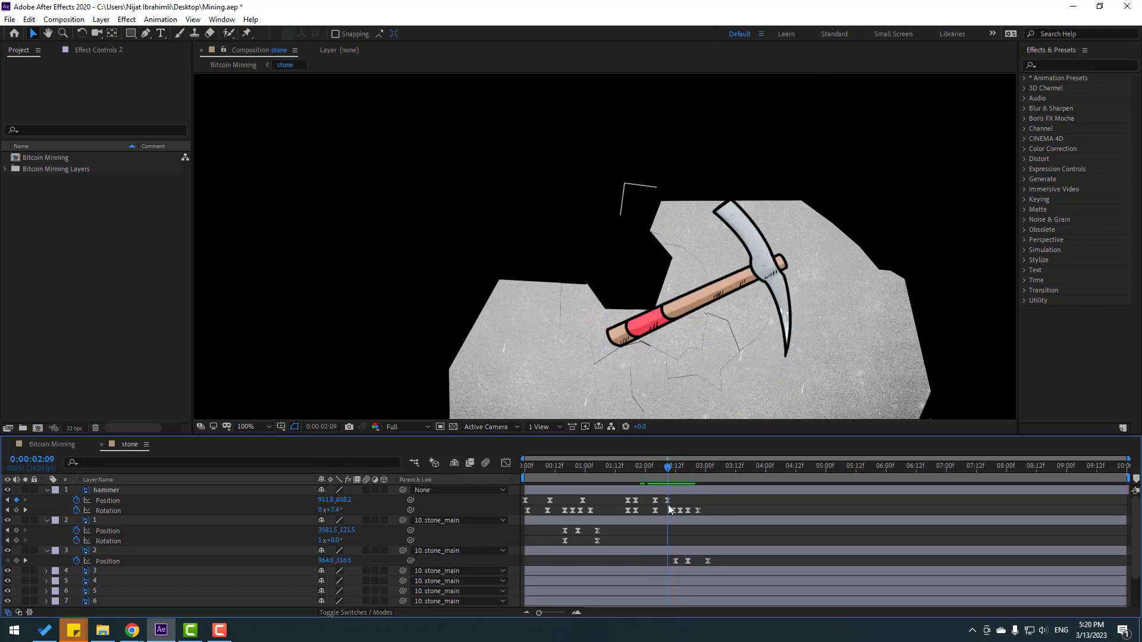
# Step: Move the hammer up and left toward the stone, then preview from about 1 second
pyautogui.click(668, 502)
pyautogui.moveTo(697, 297); pyautogui.dragTo(476, 177)
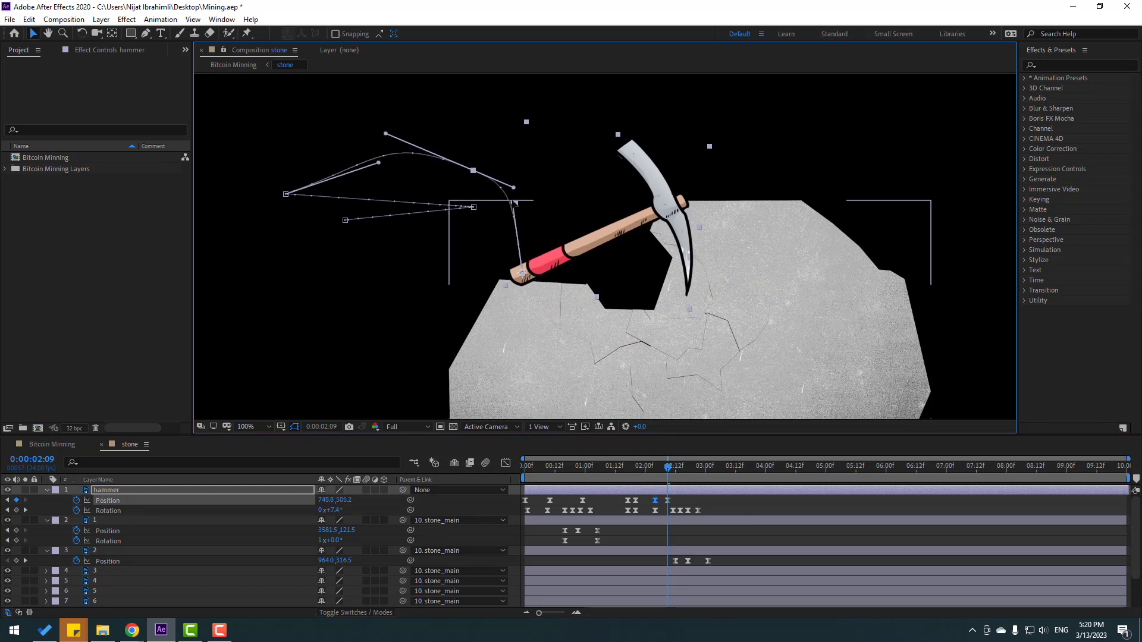
pyautogui.scroll(-2, 567, 248)
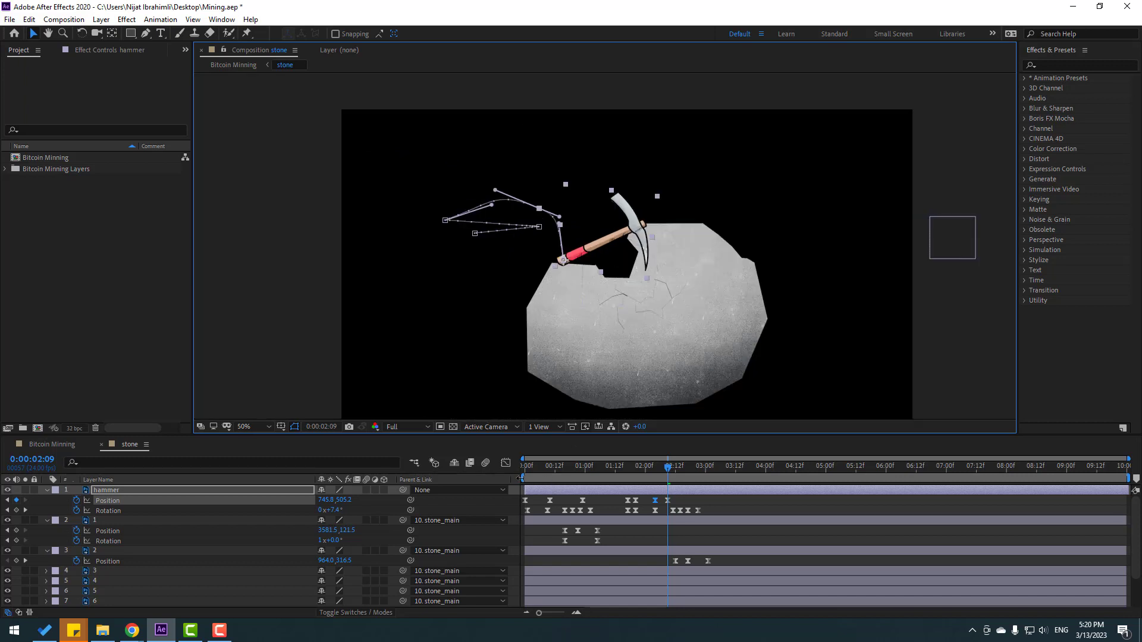
pyautogui.moveTo(522, 478); pyautogui.dragTo(596, 477)
pyautogui.press('space')
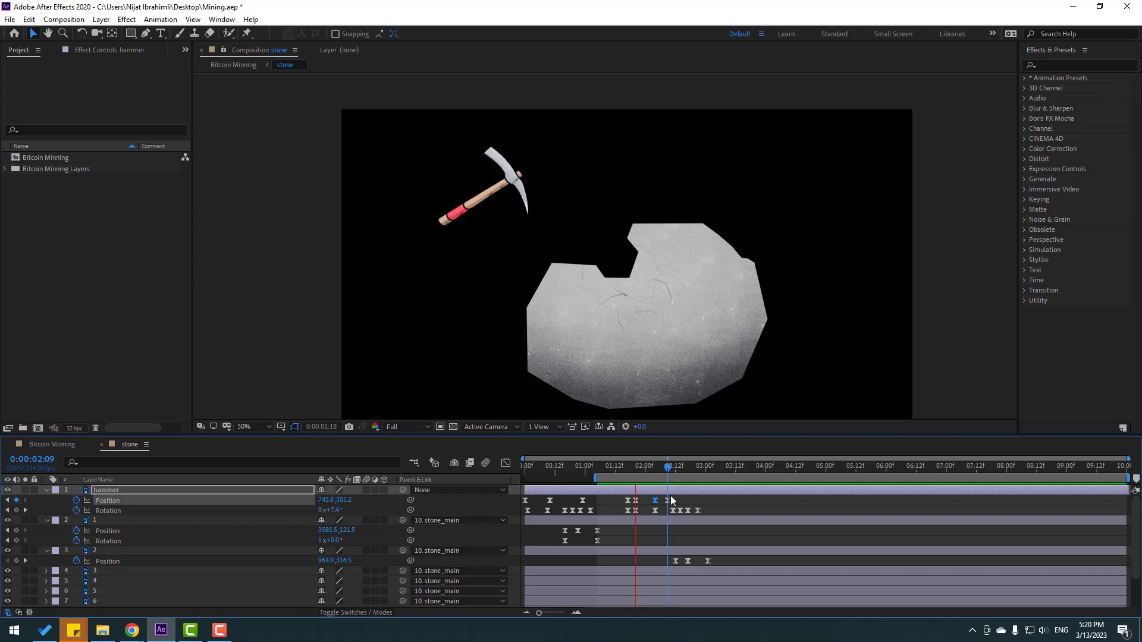
# Step: Fine-tune the 2:09 strike to Position 753.8,435.2 and preview from the start
pyautogui.moveTo(668, 467)
pyautogui.mouseDown()
pyautogui.moveTo(677, 470)
pyautogui.moveTo(668, 468)
pyautogui.mouseUp()
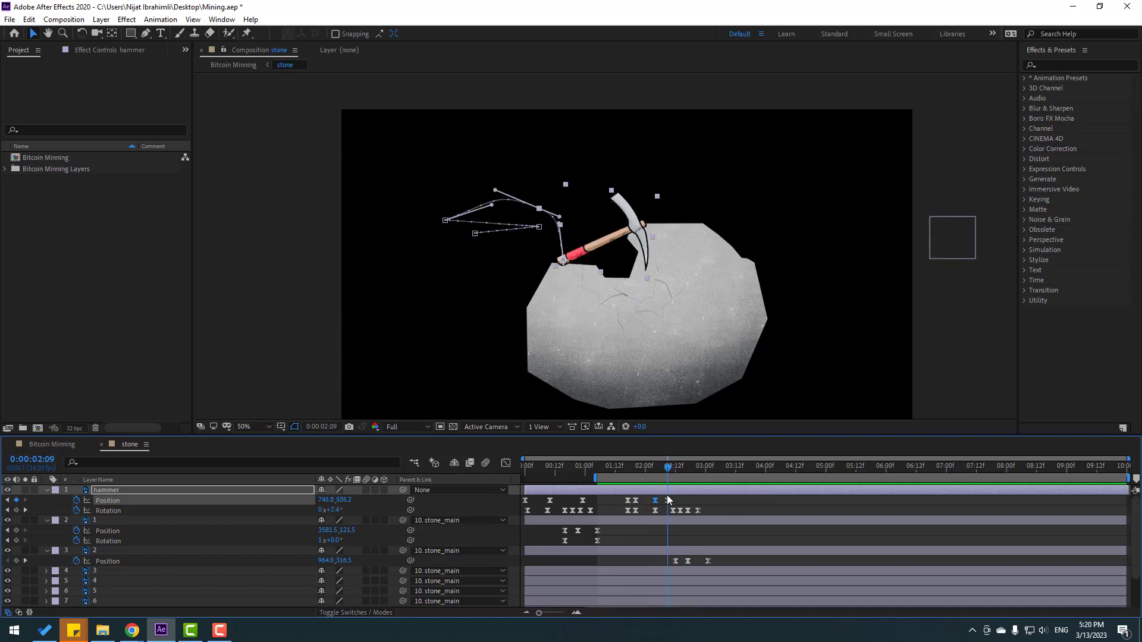
pyautogui.moveTo(610, 241); pyautogui.dragTo(614, 213)
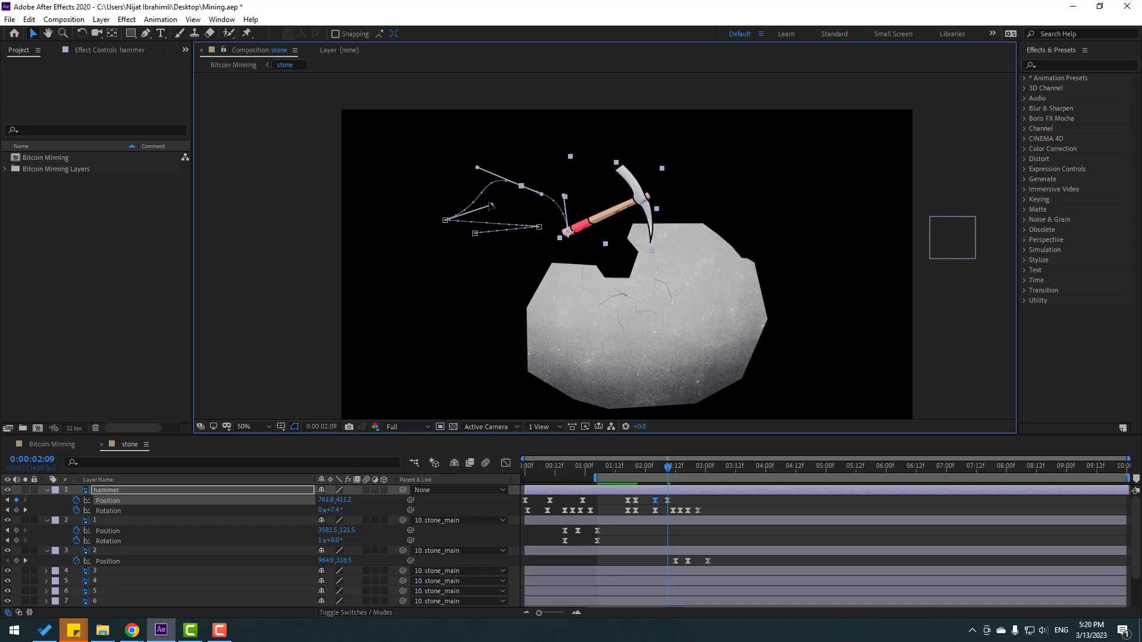
pyautogui.moveTo(592, 221); pyautogui.dragTo(583, 221)
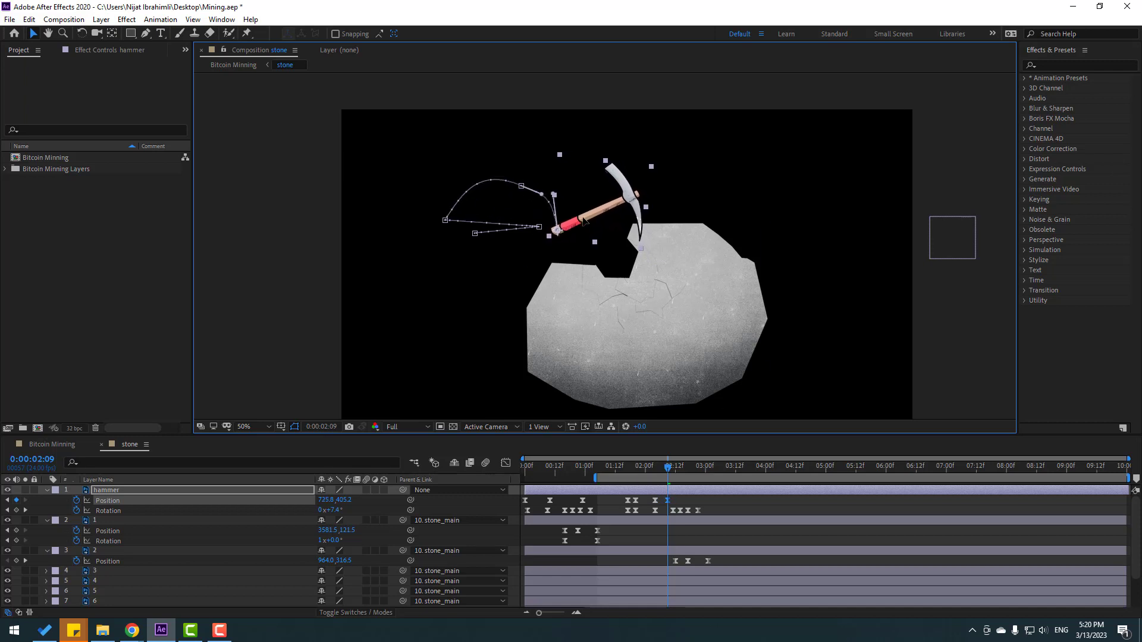
pyautogui.moveTo(667, 467)
pyautogui.mouseDown()
pyautogui.moveTo(684, 469)
pyautogui.moveTo(670, 469)
pyautogui.mouseUp()
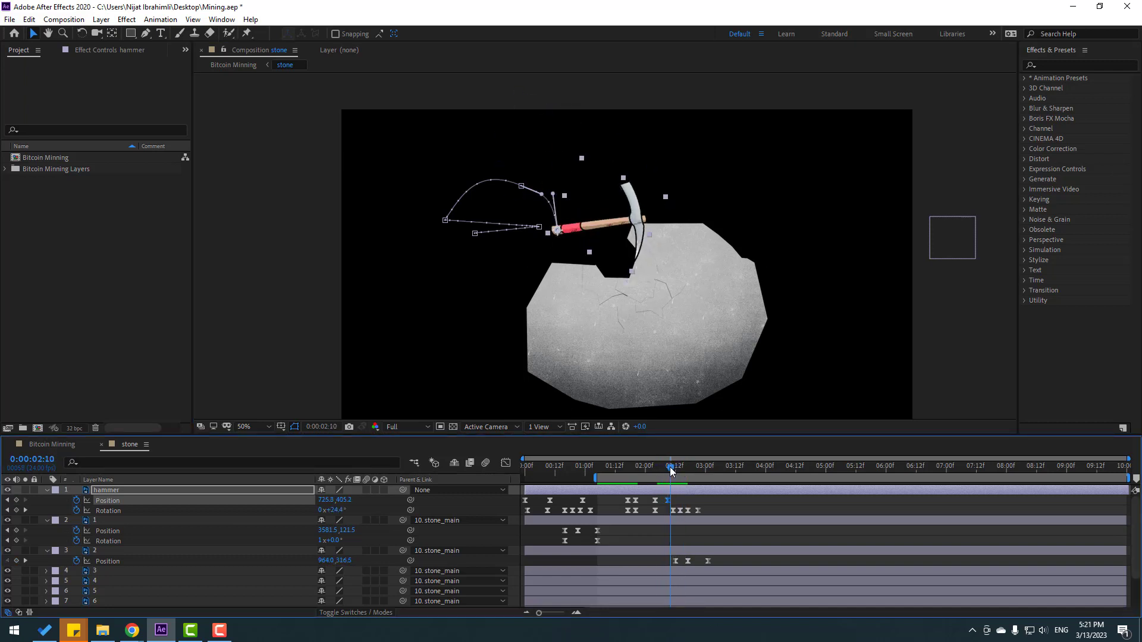
pyautogui.press('pageup')
pyautogui.moveTo(633, 222); pyautogui.dragTo(645, 220)
pyautogui.press('space')
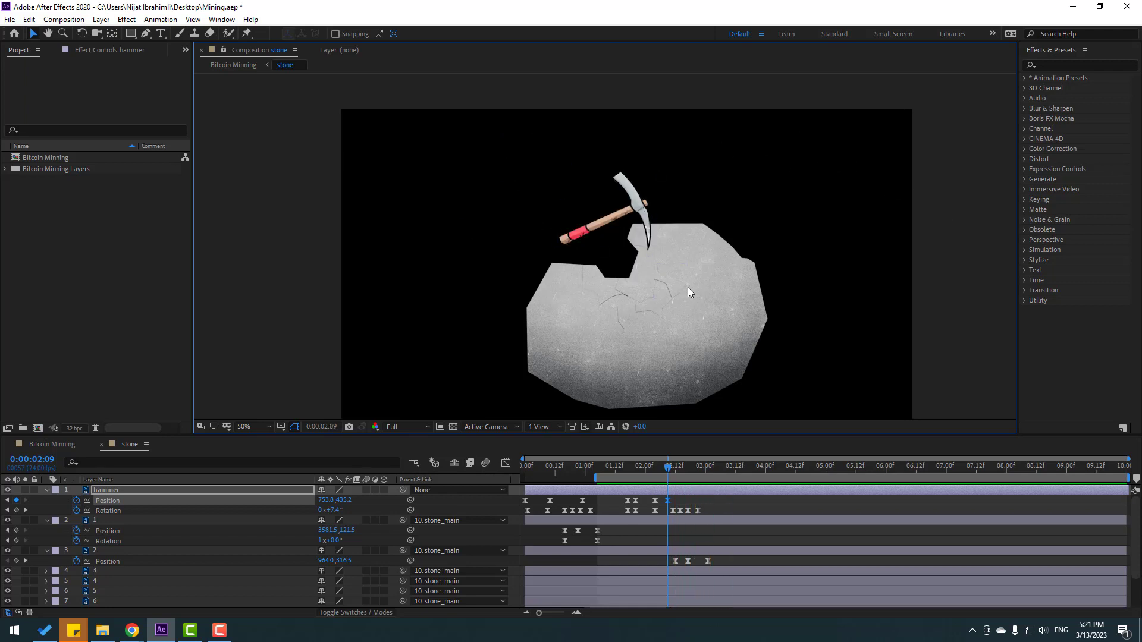
pyautogui.press('space')
pyautogui.moveTo(596, 487); pyautogui.dragTo(523, 487)
pyautogui.press('space')
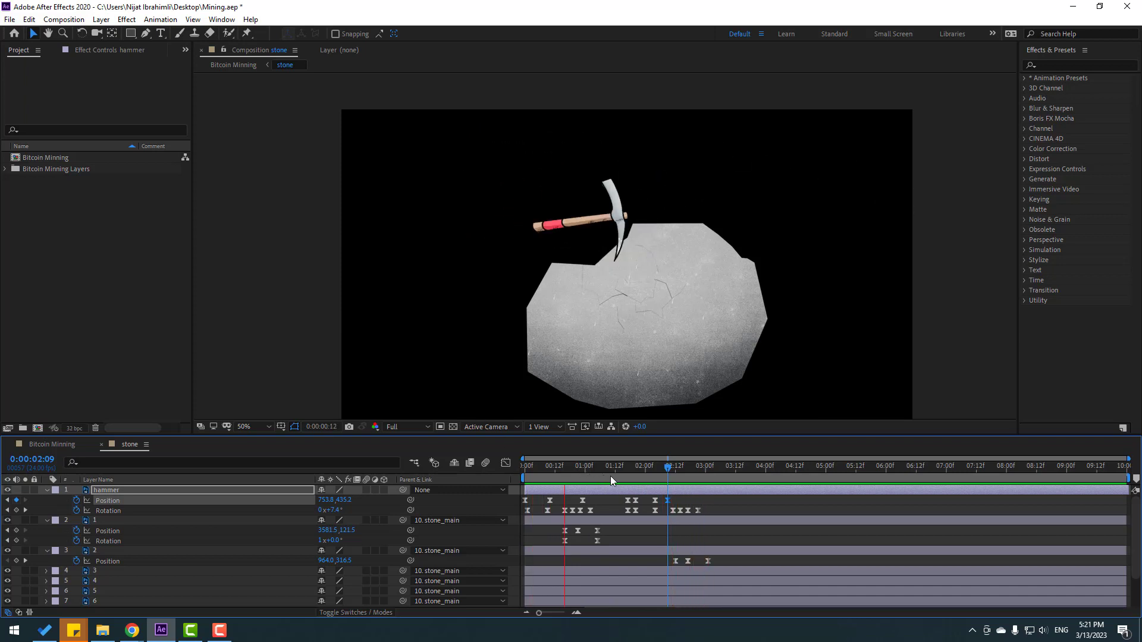
# Step: Scrub through the later strikes from about 3 seconds and preview the whole mining animation
pyautogui.press('space')
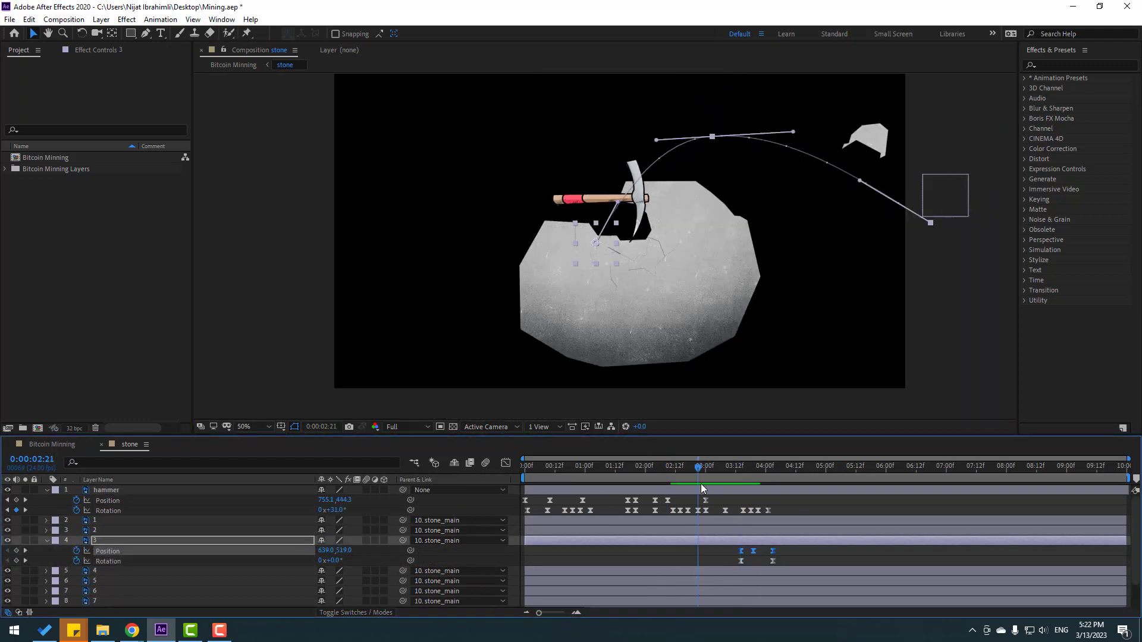
pyautogui.moveTo(691, 466); pyautogui.dragTo(725, 466)
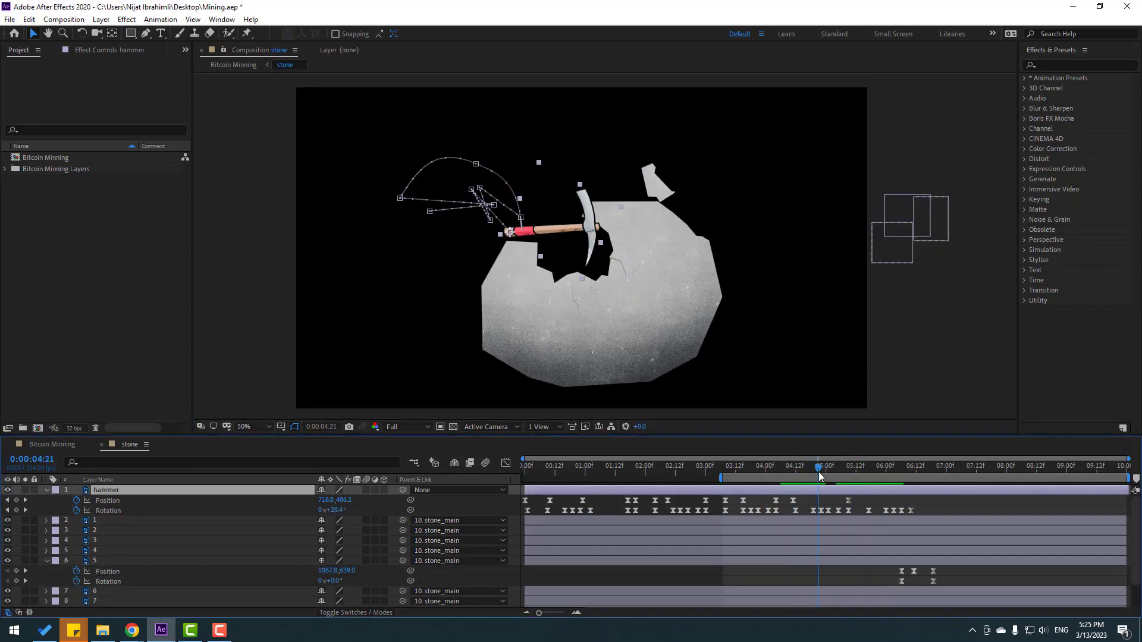
pyautogui.moveTo(819, 470)
pyautogui.mouseDown()
pyautogui.moveTo(887, 470)
pyautogui.moveTo(800, 470)
pyautogui.mouseUp()
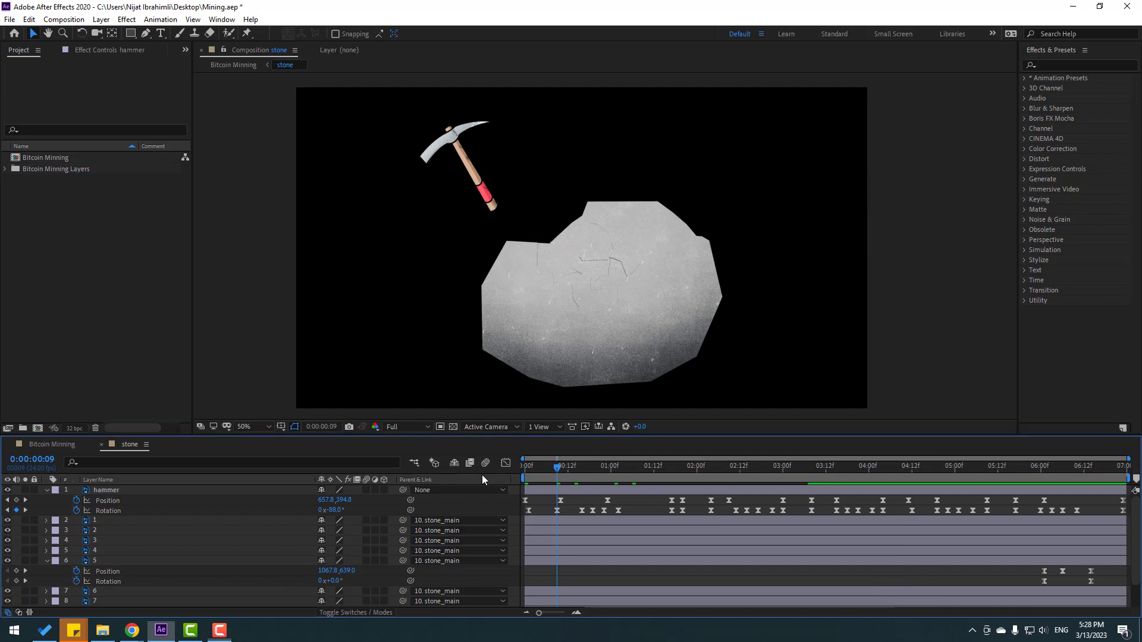
pyautogui.press('space')
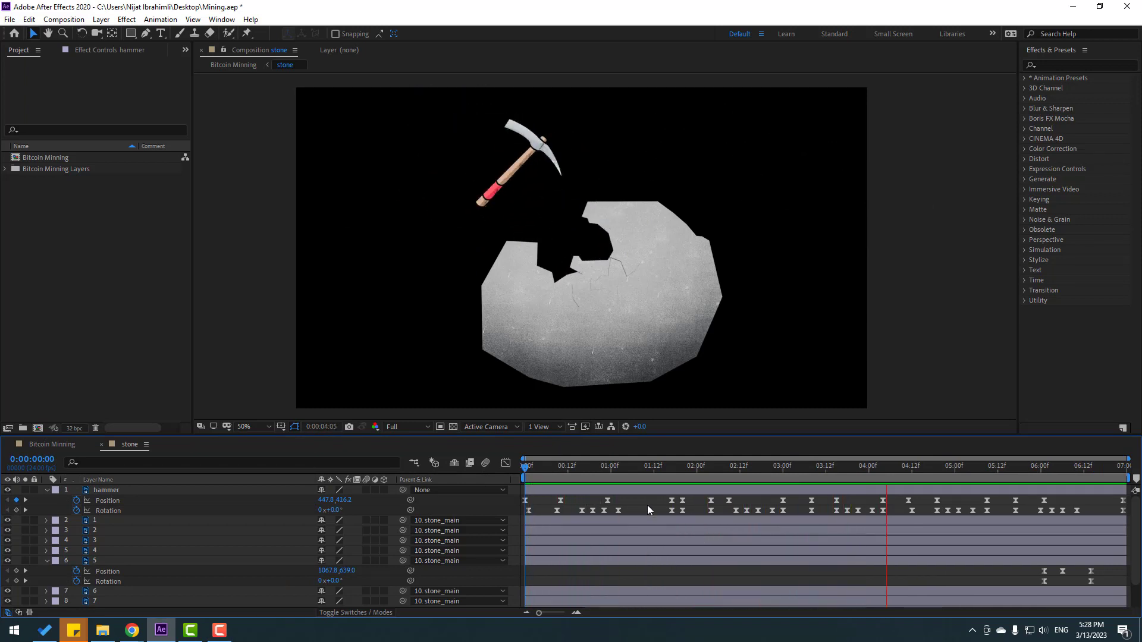
pyautogui.click(574, 467)
# Step: Set the Bitcoin Minning work area to end at 7 seconds, trim the comp to it, and preview
pyautogui.click(49, 444)
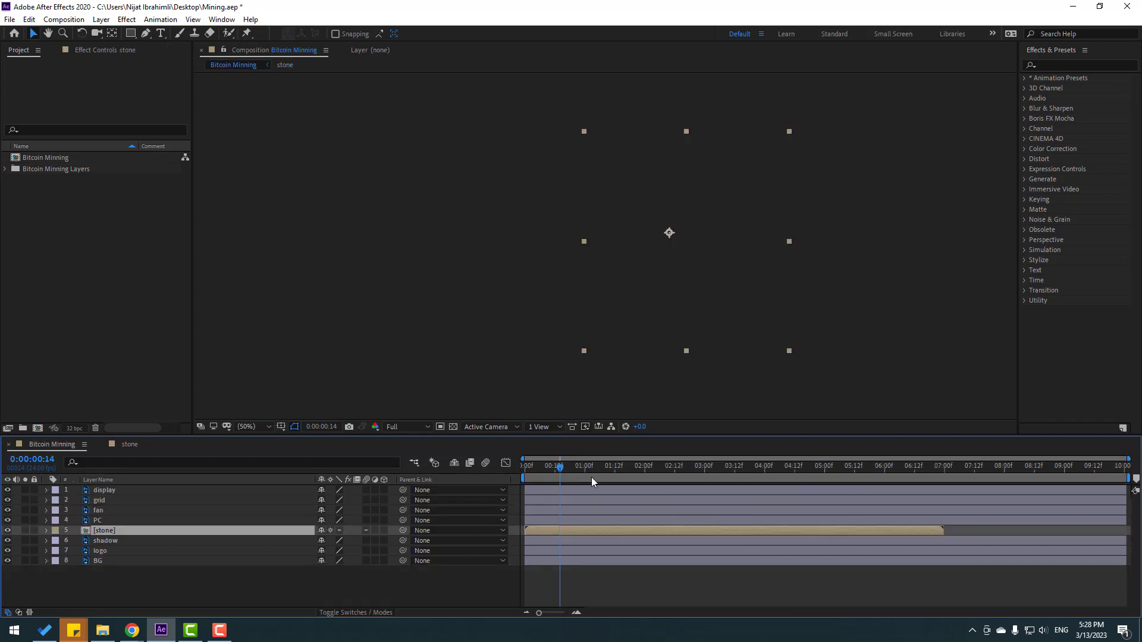
pyautogui.moveTo(554, 470); pyautogui.dragTo(549, 470)
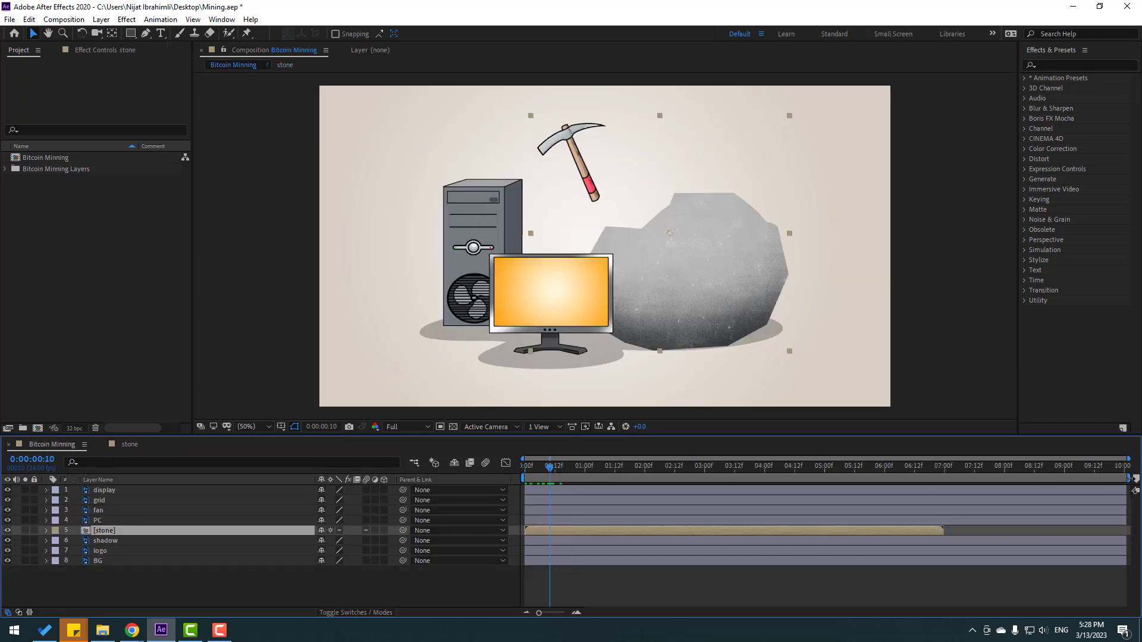
pyautogui.moveTo(1134, 478); pyautogui.dragTo(949, 476)
pyautogui.rightClick(949, 476)
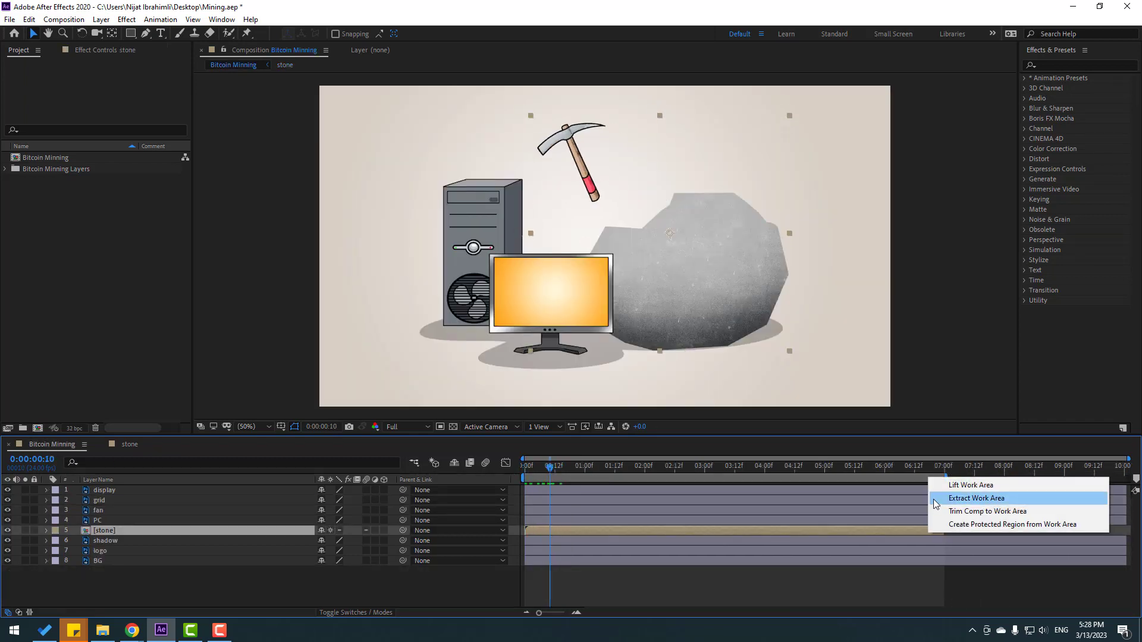
pyautogui.click(1016, 514)
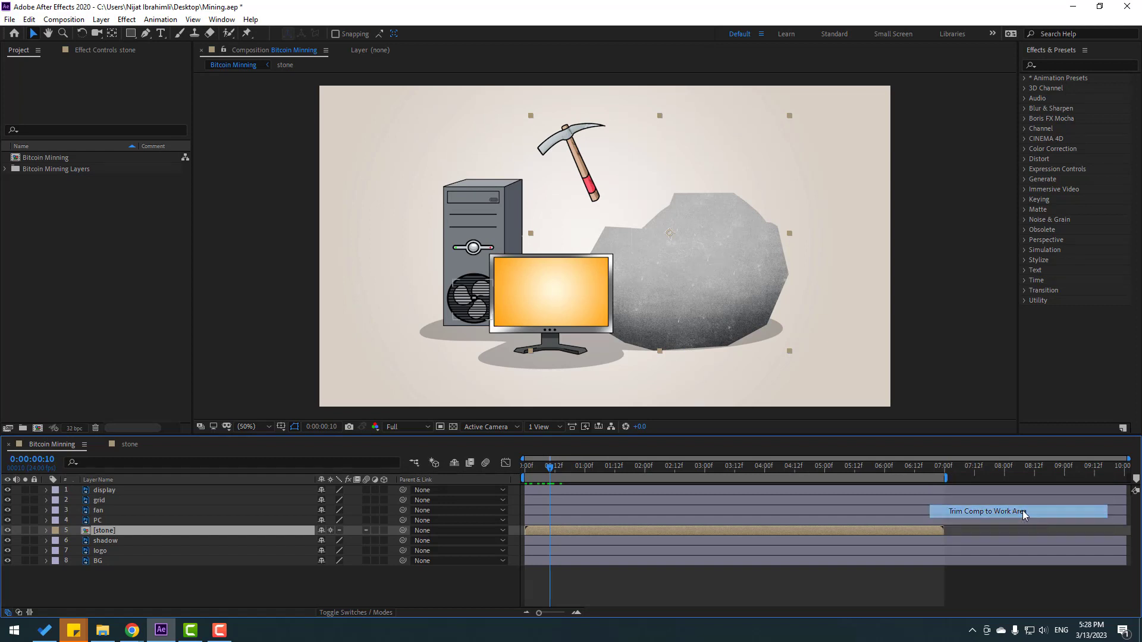
pyautogui.press('space')
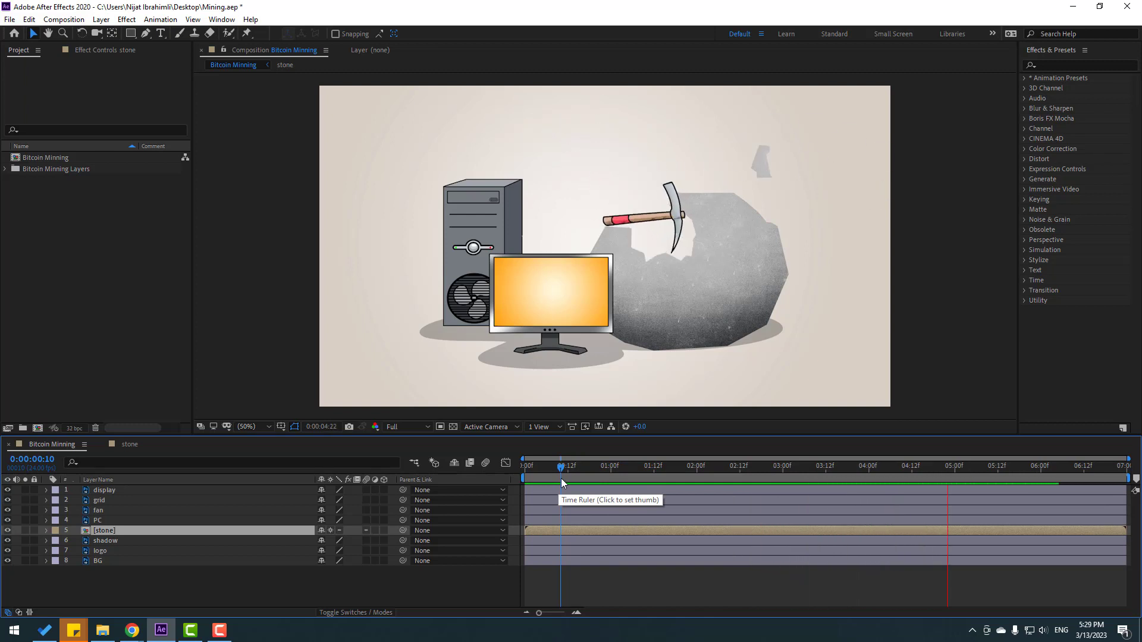
pyautogui.press('space')
pyautogui.press('Home')
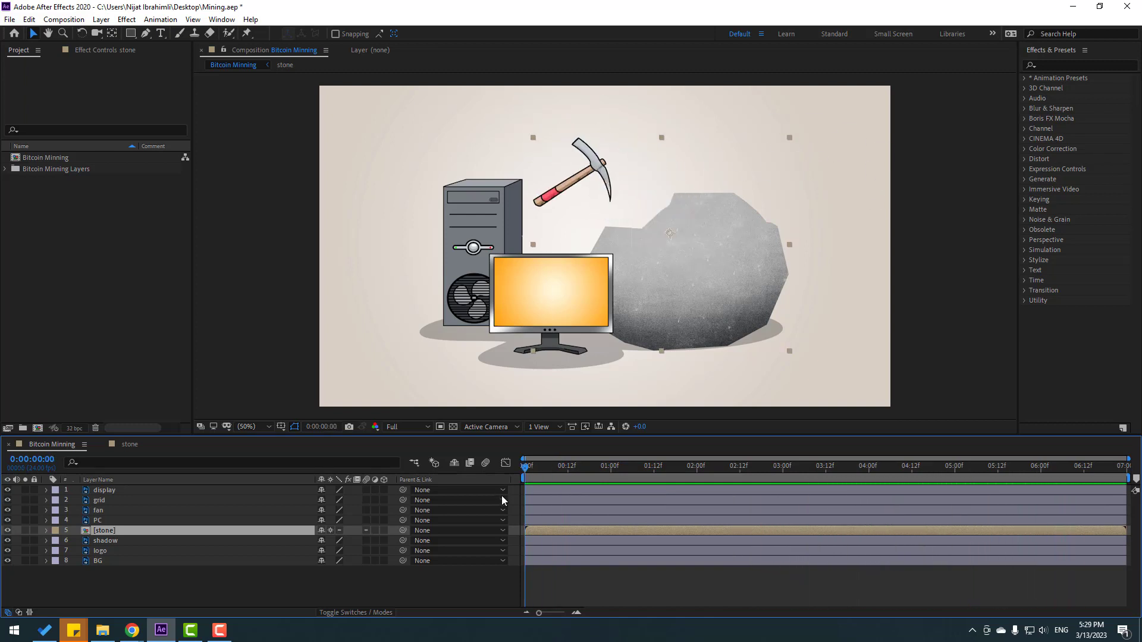
pyautogui.click(93, 592)
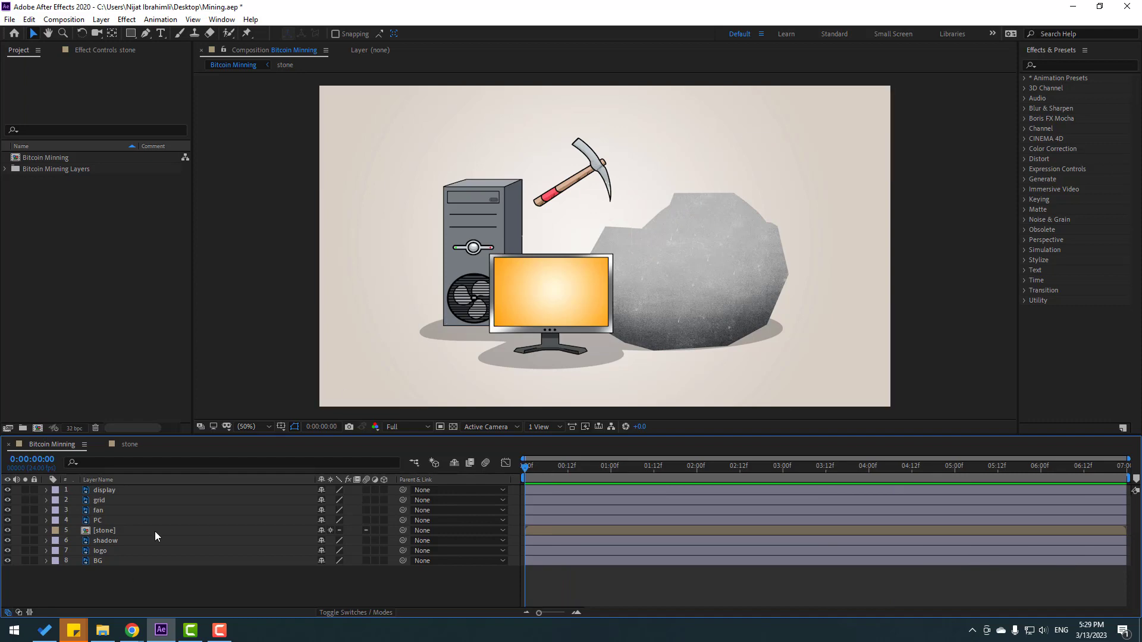
# Step: Solo the fan layer and move its anchor point onto the fan's hub
pyautogui.click(100, 511)
pyautogui.scroll(4, 459, 326)
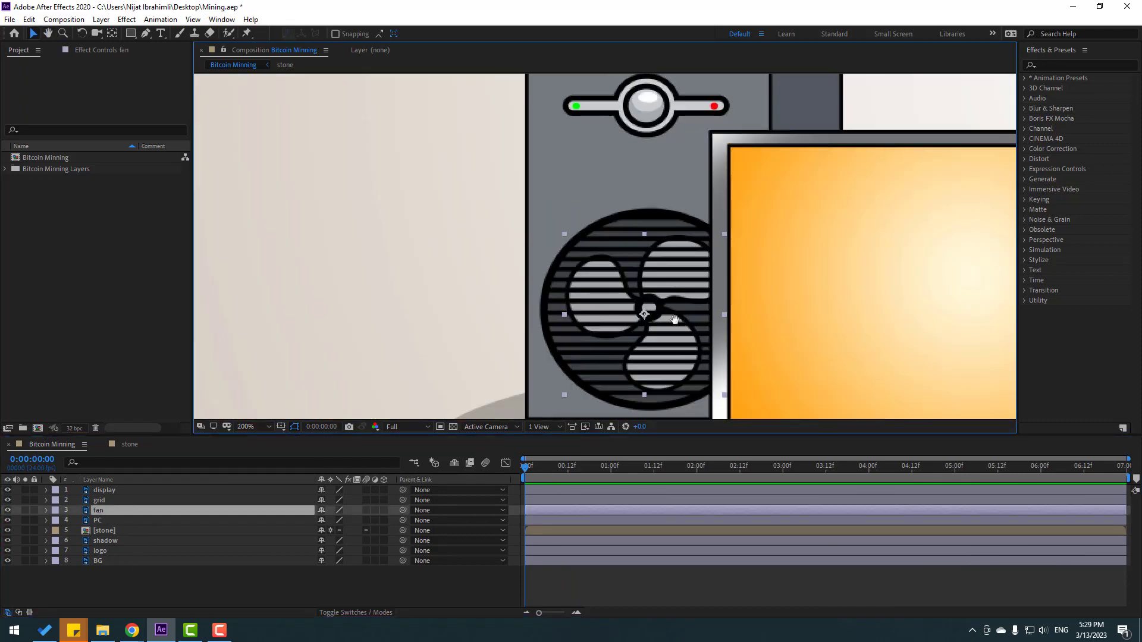
pyautogui.moveTo(674, 320); pyautogui.dragTo(616, 291)
pyautogui.click(25, 510)
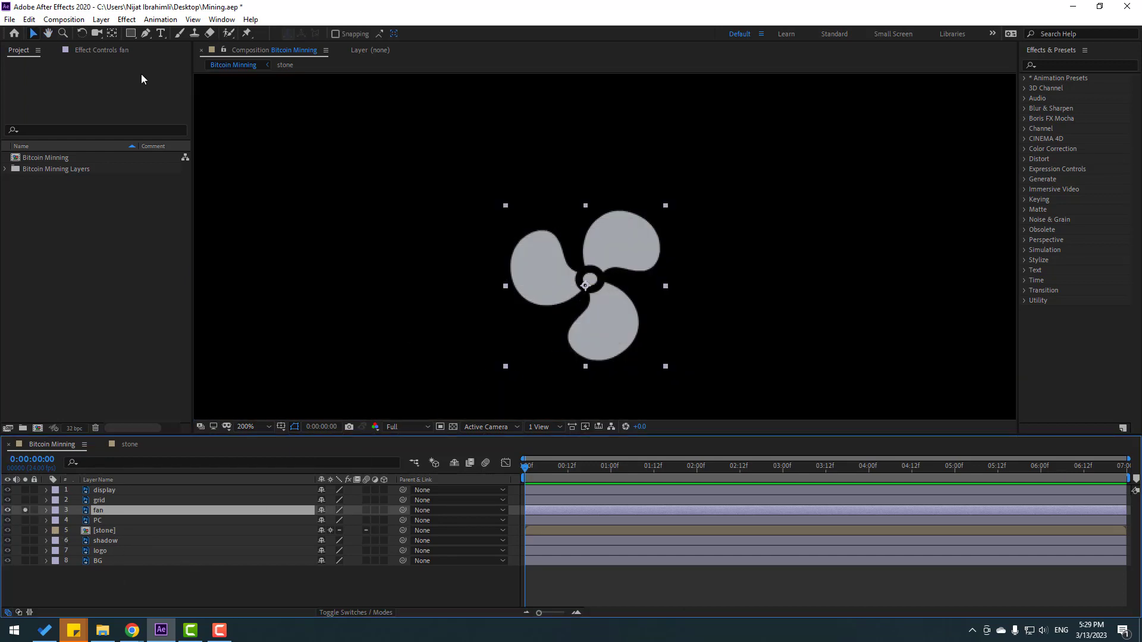
pyautogui.click(113, 33)
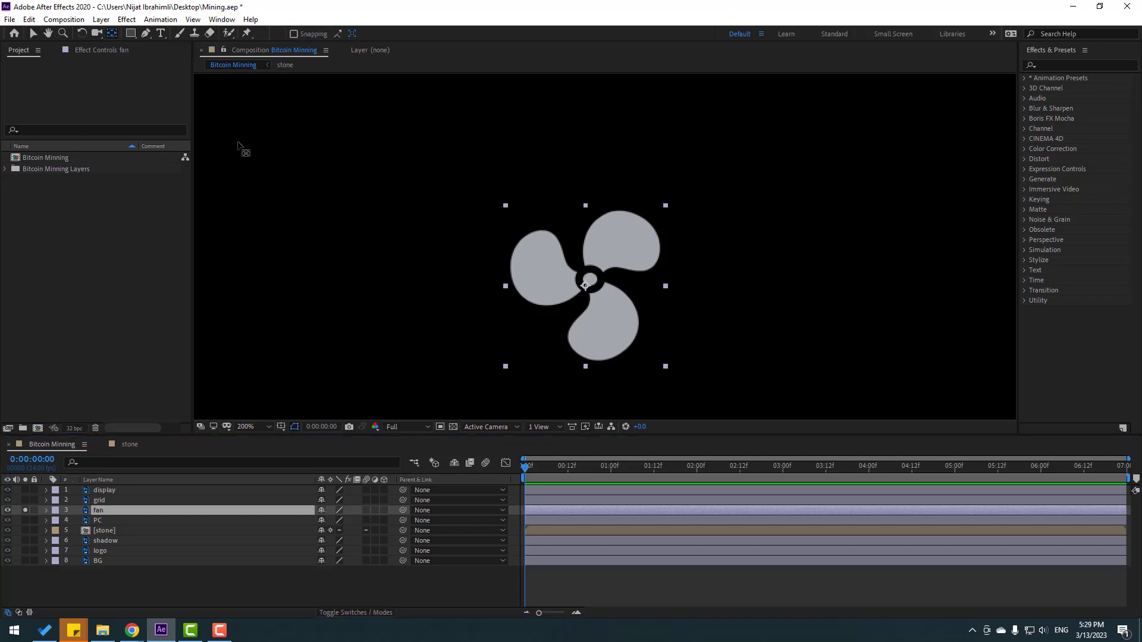
pyautogui.press('.')
pyautogui.moveTo(565, 326); pyautogui.dragTo(574, 313)
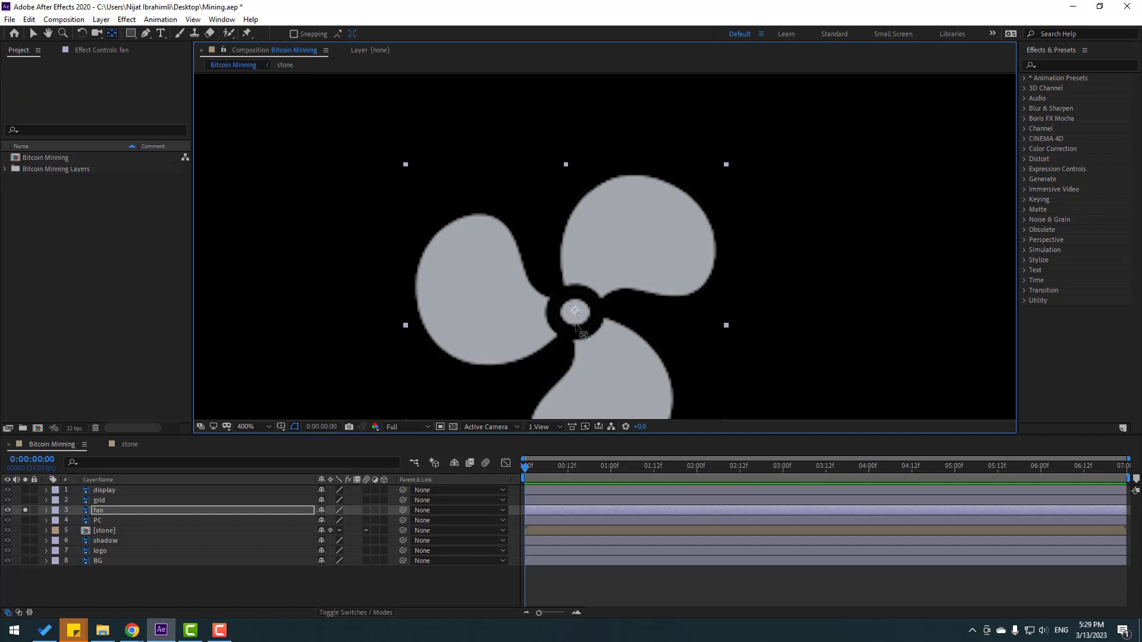
pyautogui.press('v')
pyautogui.press(',')
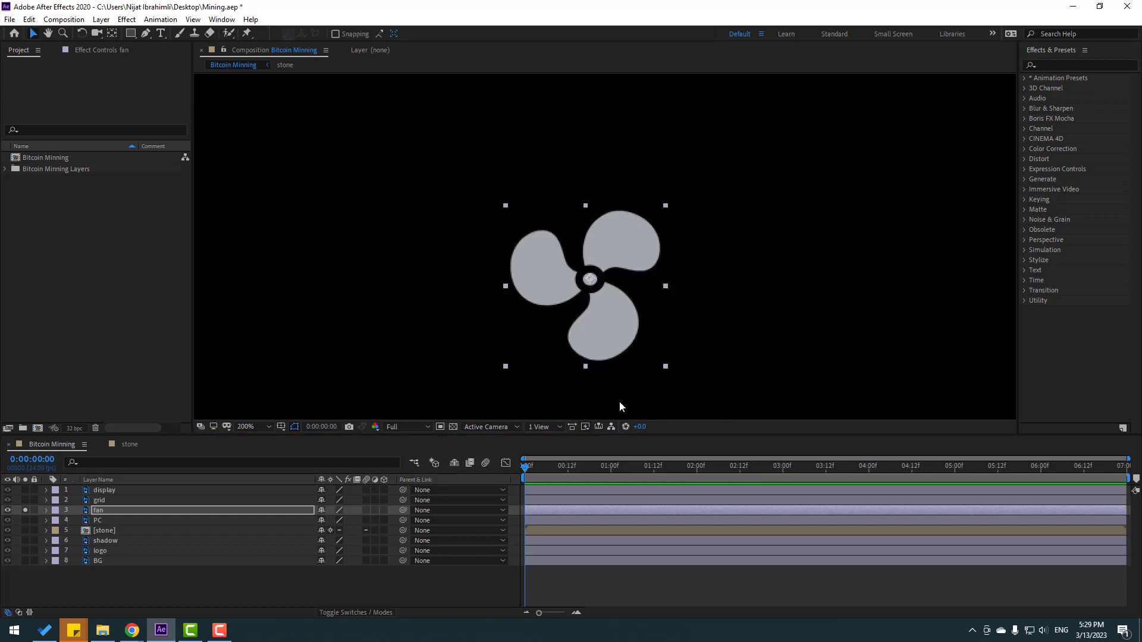
# Step: Keyframe the fan's Rotation from 0° to 3x+0.0° at the last frame, 6:23
pyautogui.press('r')
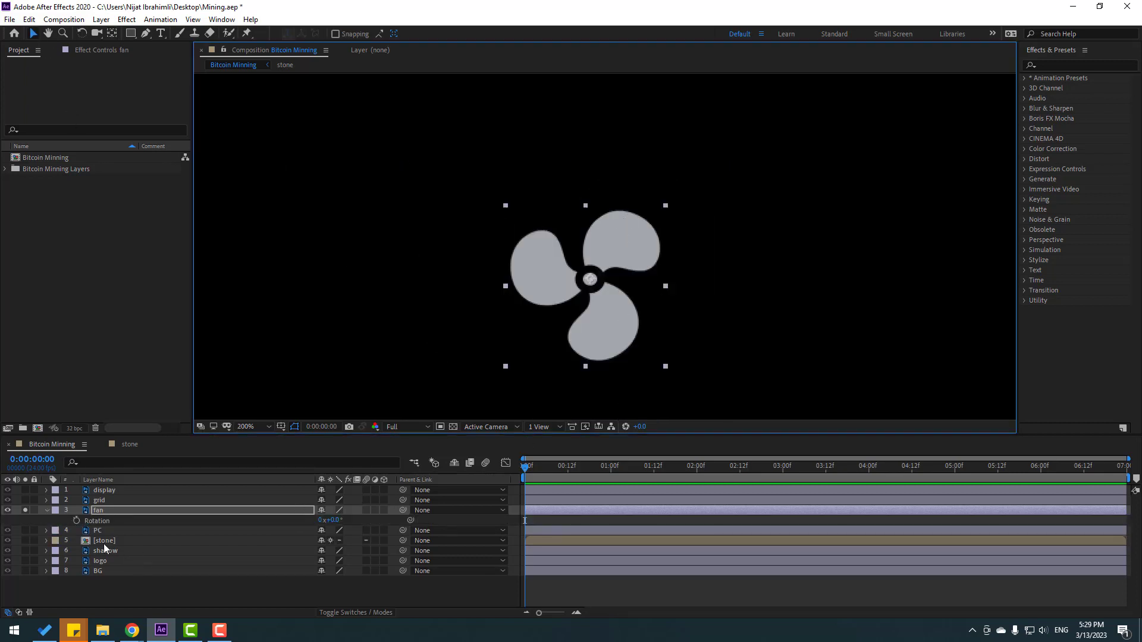
pyautogui.click(76, 521)
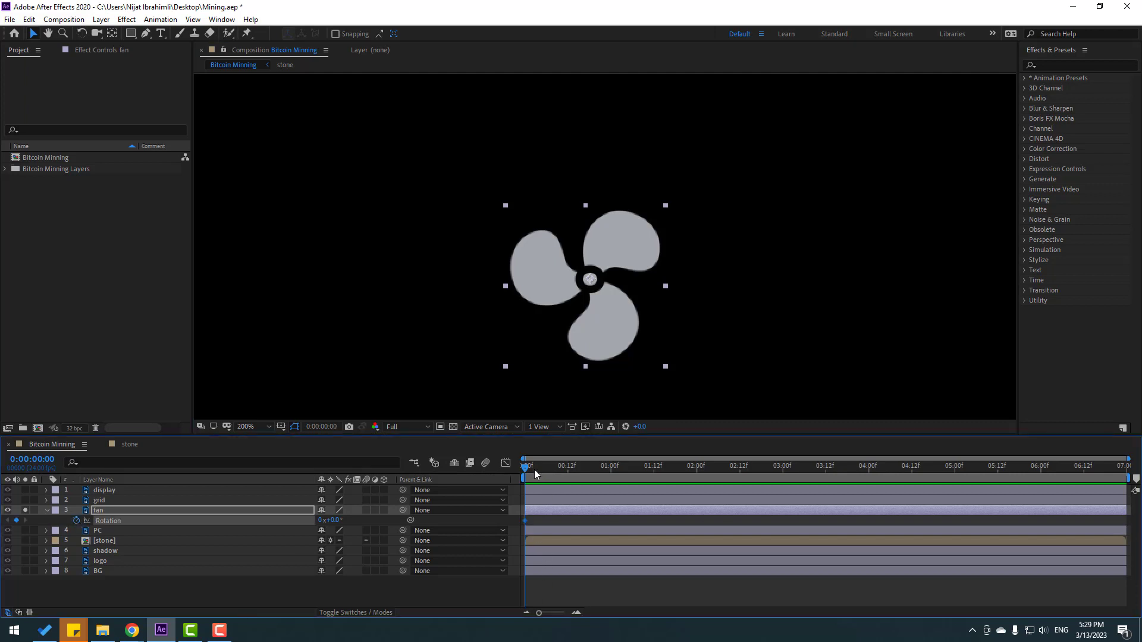
pyautogui.moveTo(535, 474); pyautogui.dragTo(843, 474)
pyautogui.write('1')
pyautogui.press('Return')
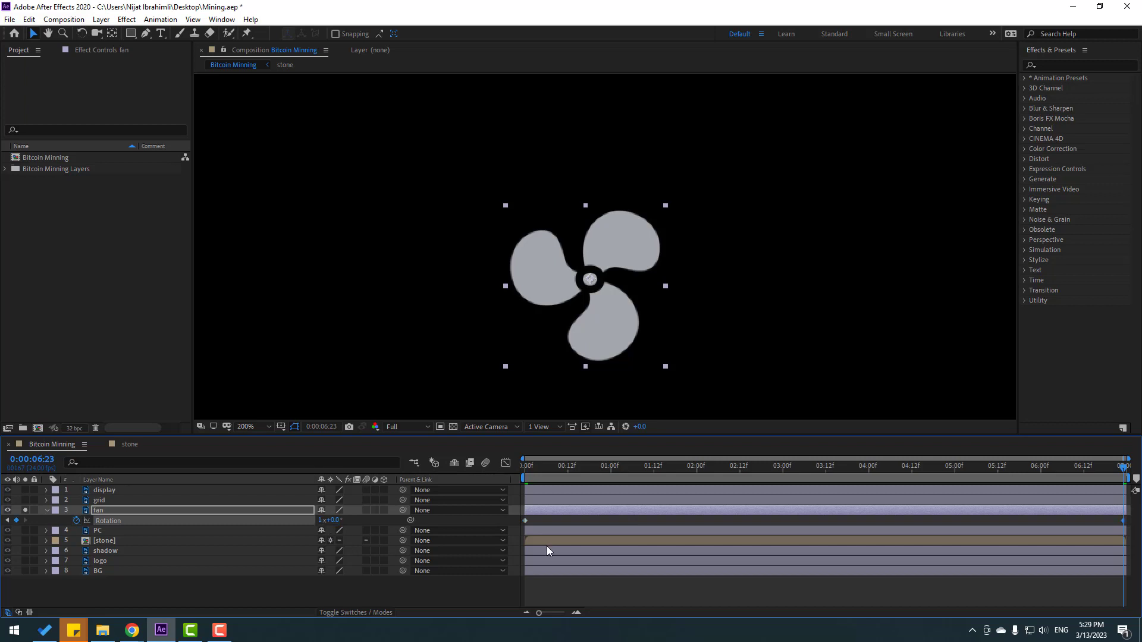
pyautogui.press('space')
pyautogui.press('space')
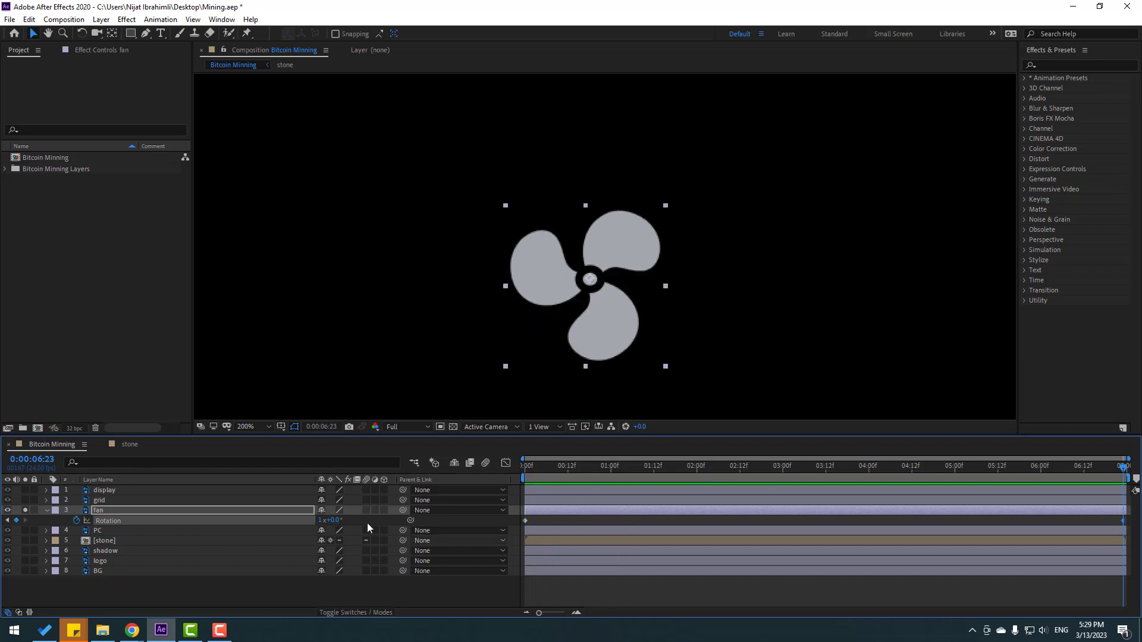
pyautogui.click(319, 520)
pyautogui.write('3')
pyautogui.press('Return')
pyautogui.press('space')
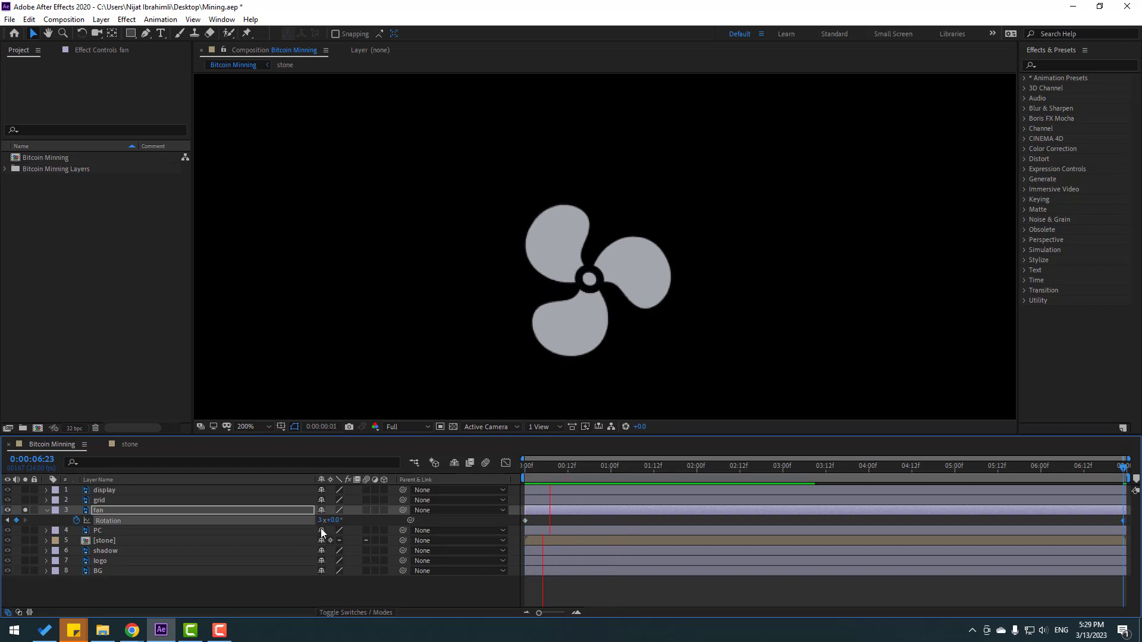
pyautogui.press('space')
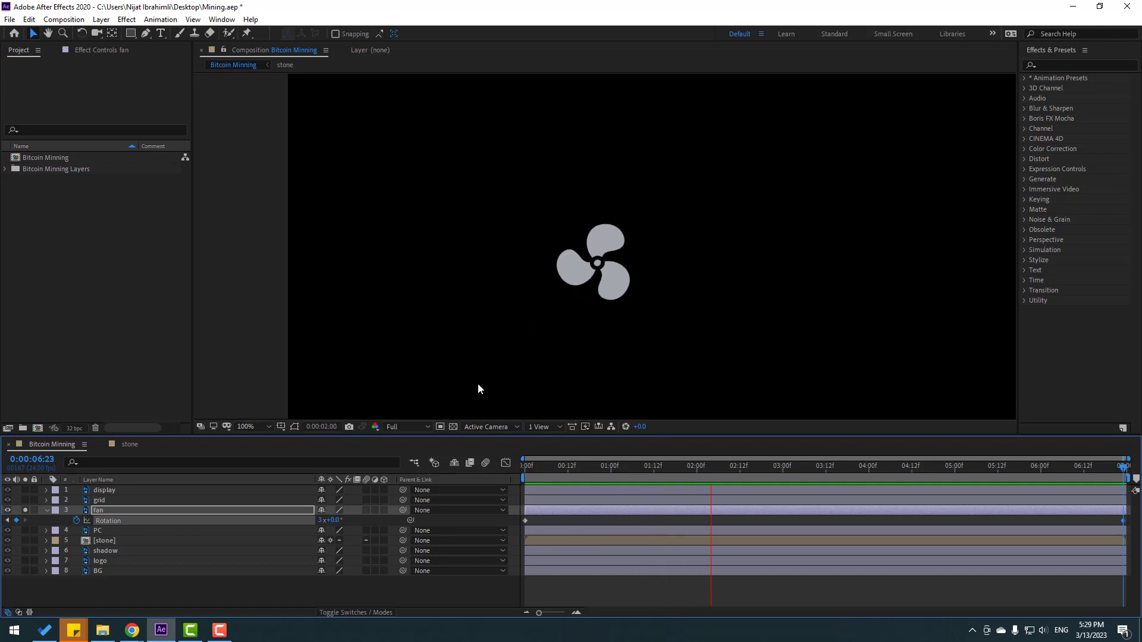
# Step: Unsolo the fan, preview the full scene, and set viewer magnification to Fit up to 100%
pyautogui.click(25, 510)
pyautogui.click(46, 510)
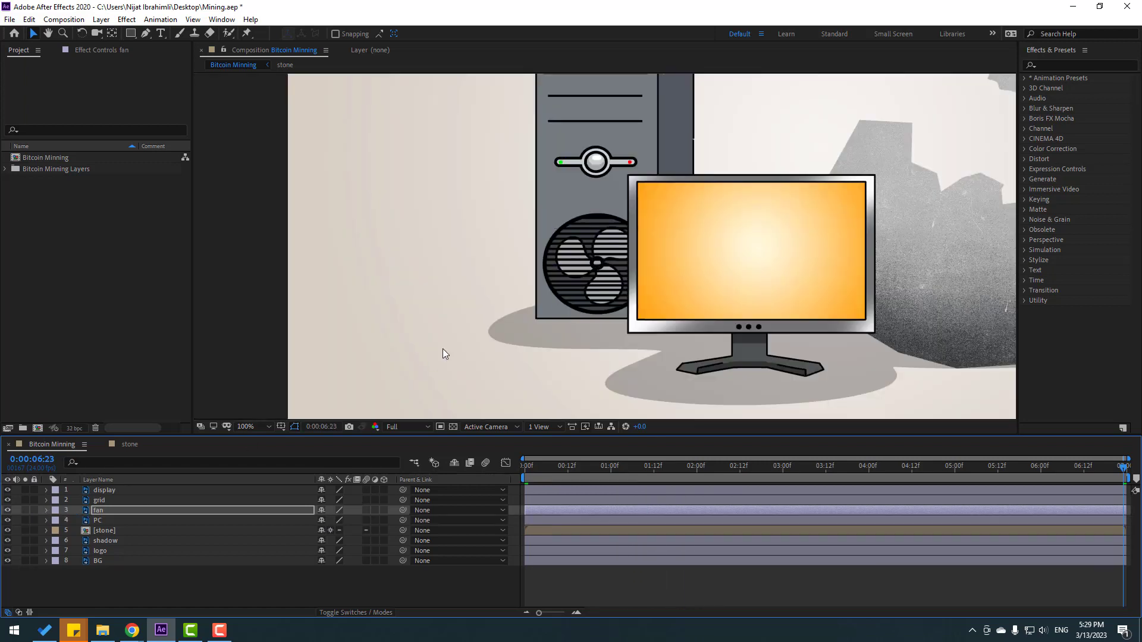
pyautogui.press('space')
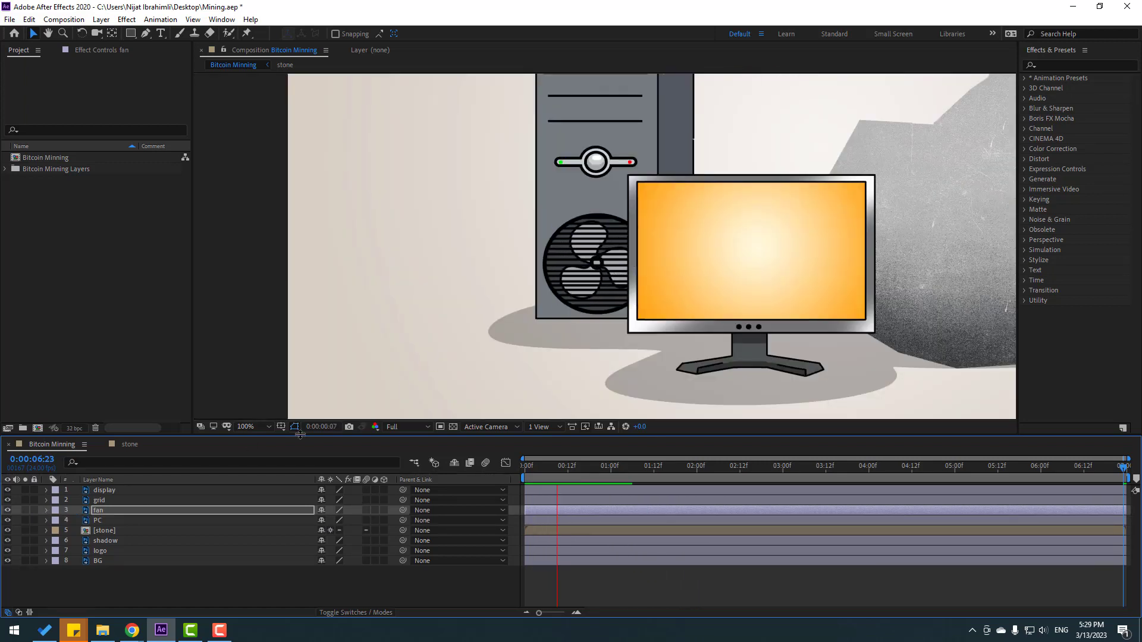
pyautogui.click(254, 426)
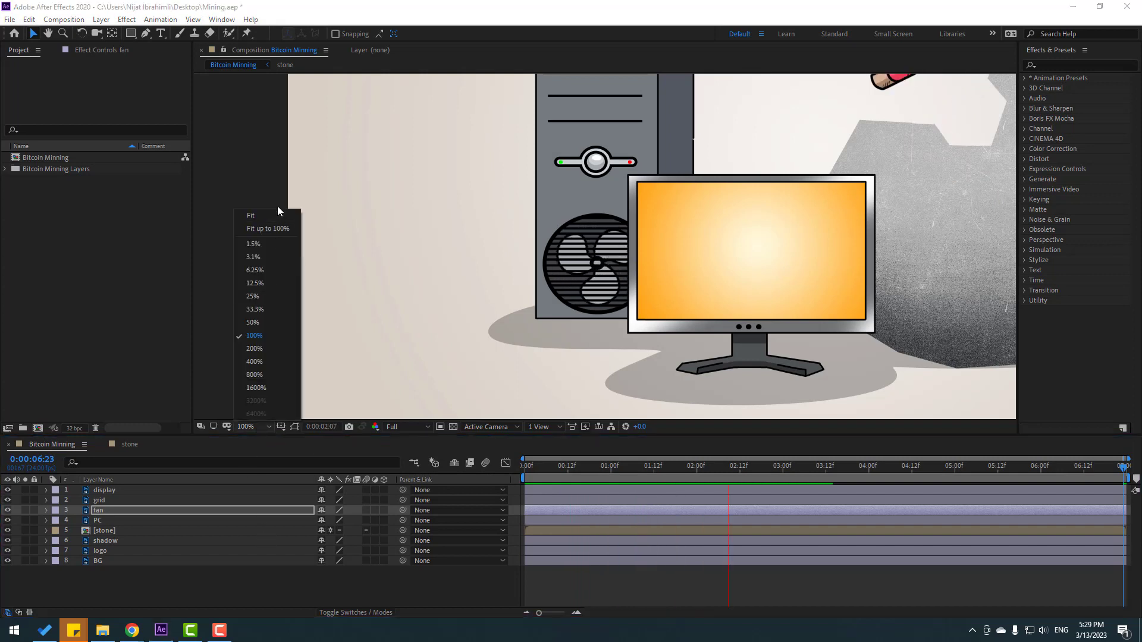
pyautogui.click(276, 223)
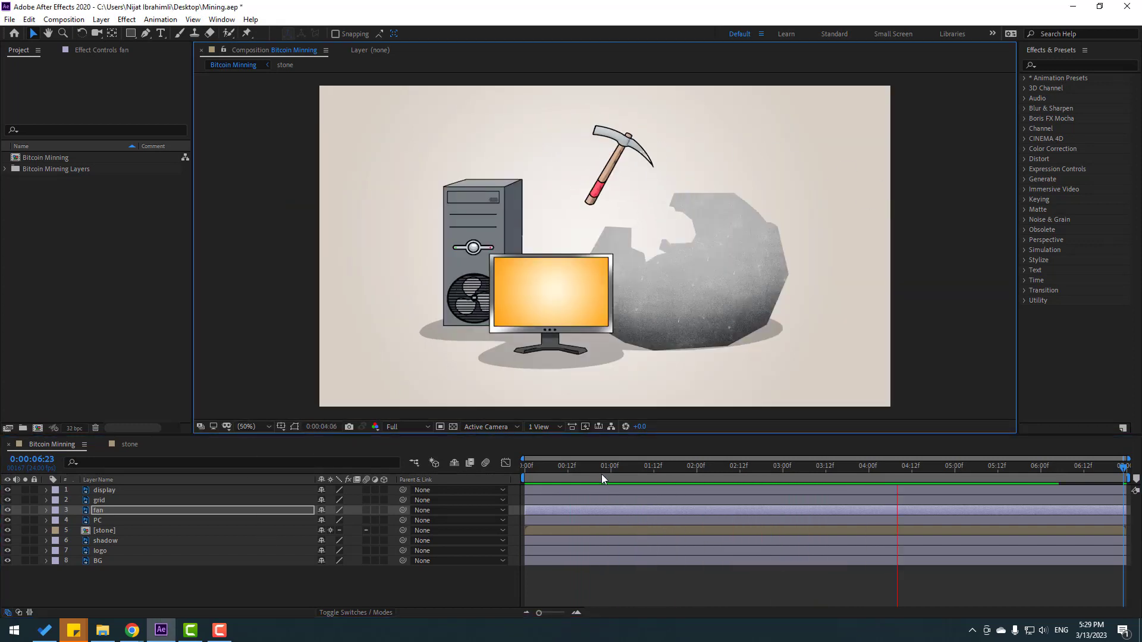
# Step: Drag the display layer's anchor point down to the monitor stand's base with the Pan Behind tool
pyautogui.click(605, 475)
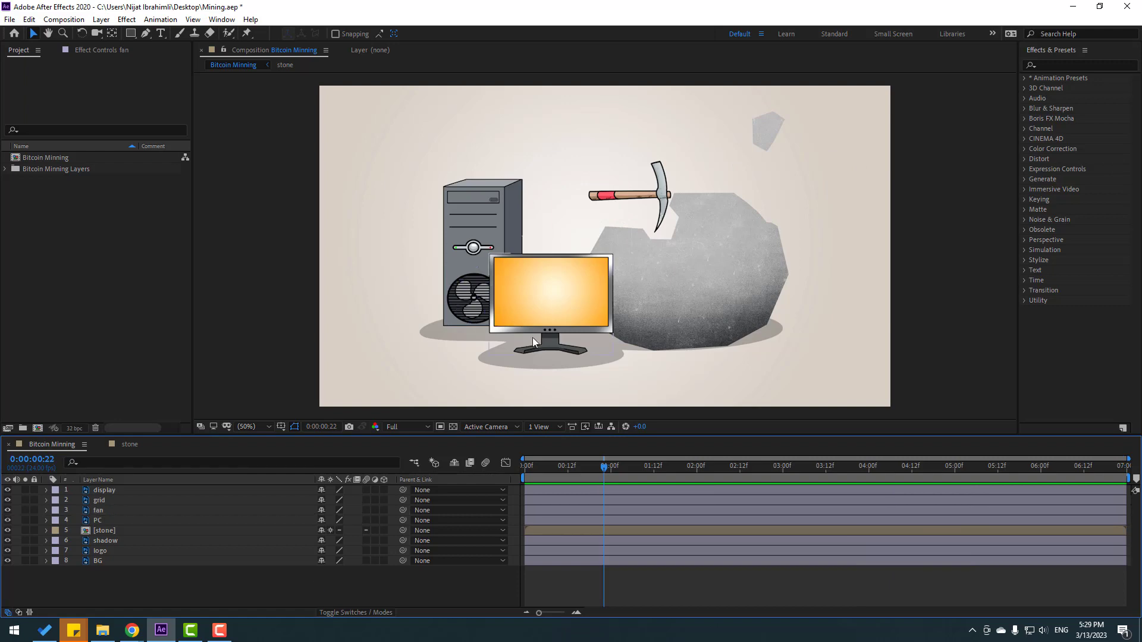
pyautogui.click(550, 320)
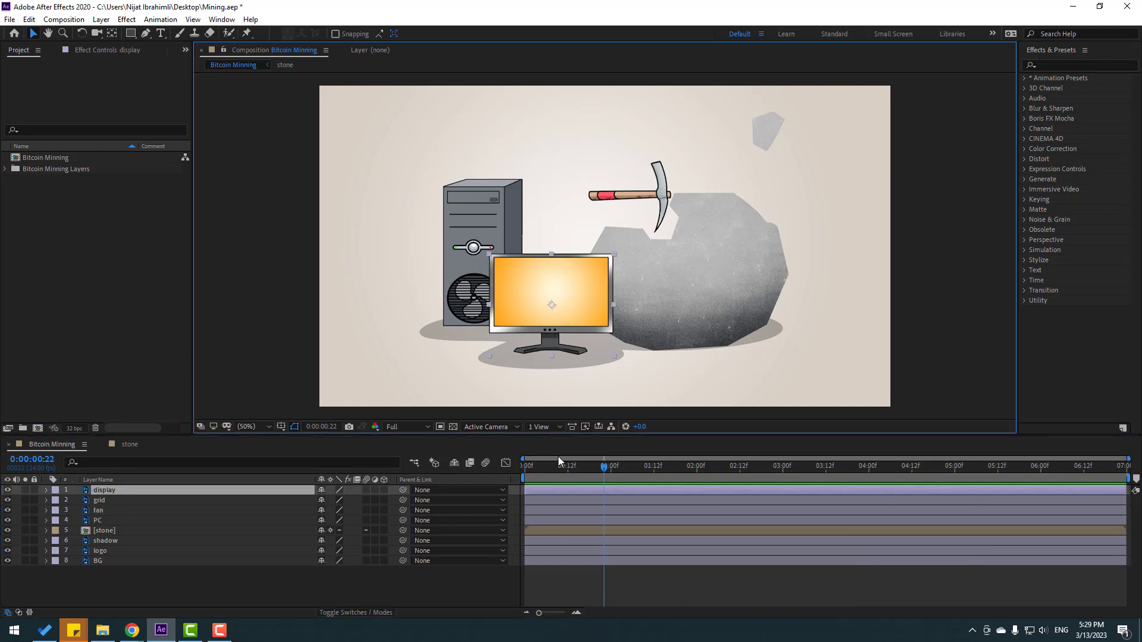
pyautogui.scroll(2, 217, 125)
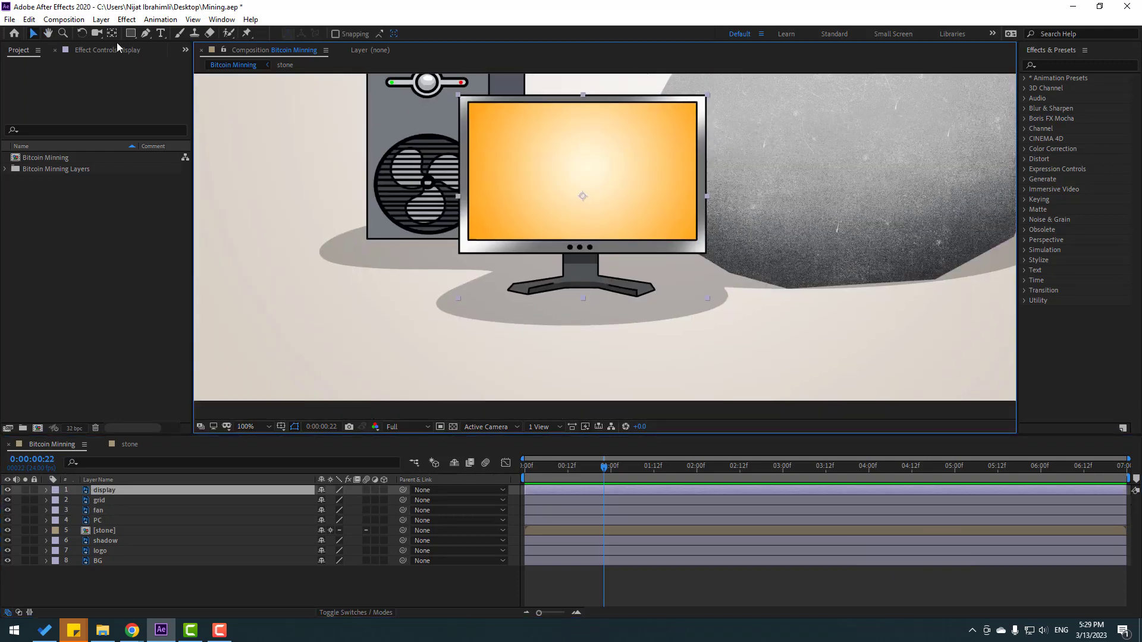
pyautogui.press('y')
pyautogui.scroll(2, 553, 219)
pyautogui.moveTo(559, 151); pyautogui.dragTo(560, 162)
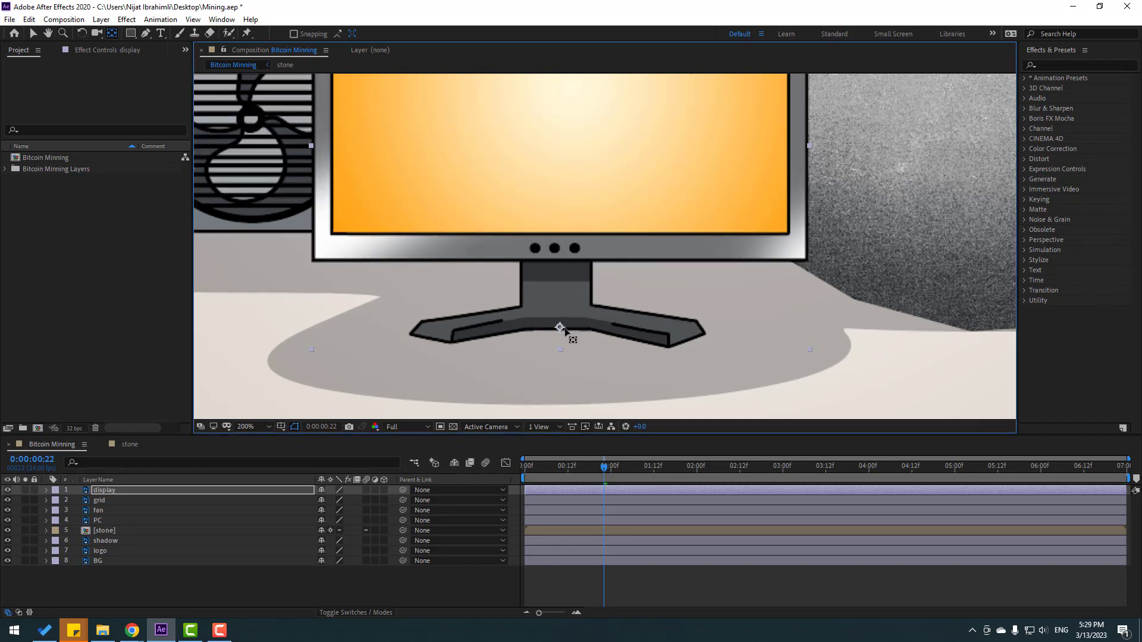
pyautogui.click(33, 33)
pyautogui.scroll(-1, 711, 262)
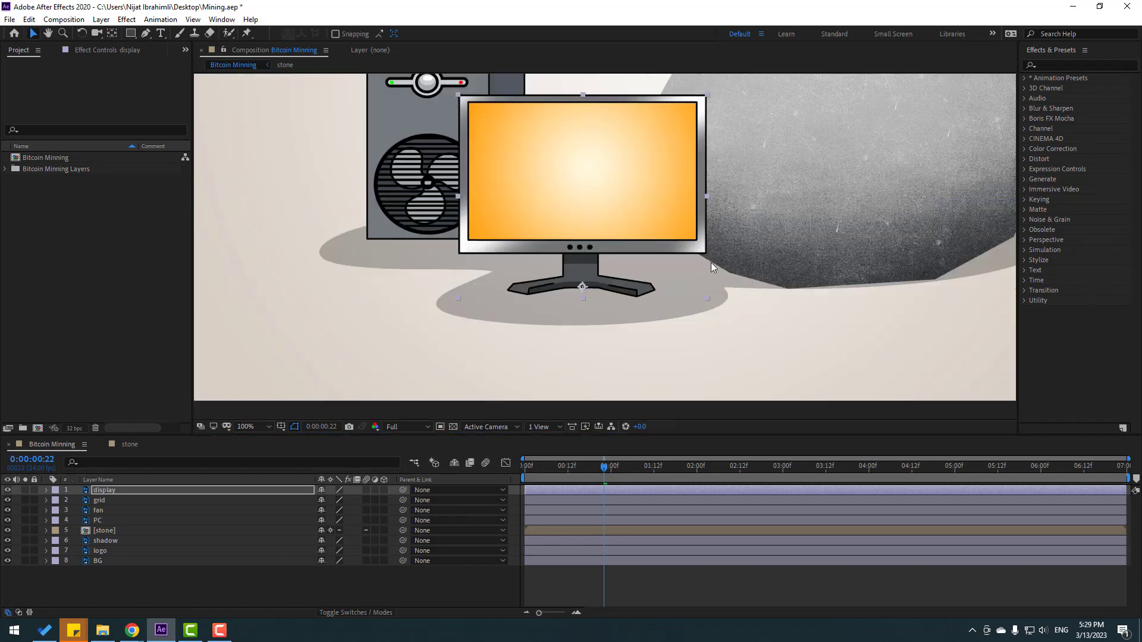
pyautogui.scroll(1, 682, 323)
pyautogui.click(557, 469)
pyautogui.moveTo(543, 471); pyautogui.dragTo(512, 478)
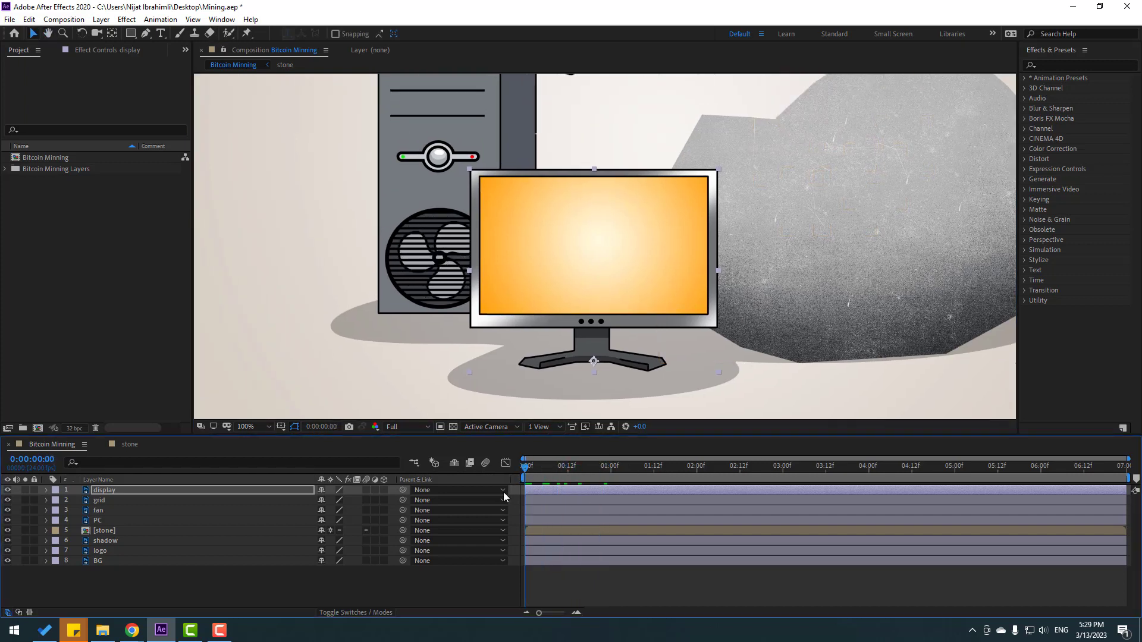
# Step: Key the monitor's Position rising at frame 3 and resting at frame 6, with Easy Ease
pyautogui.press('p')
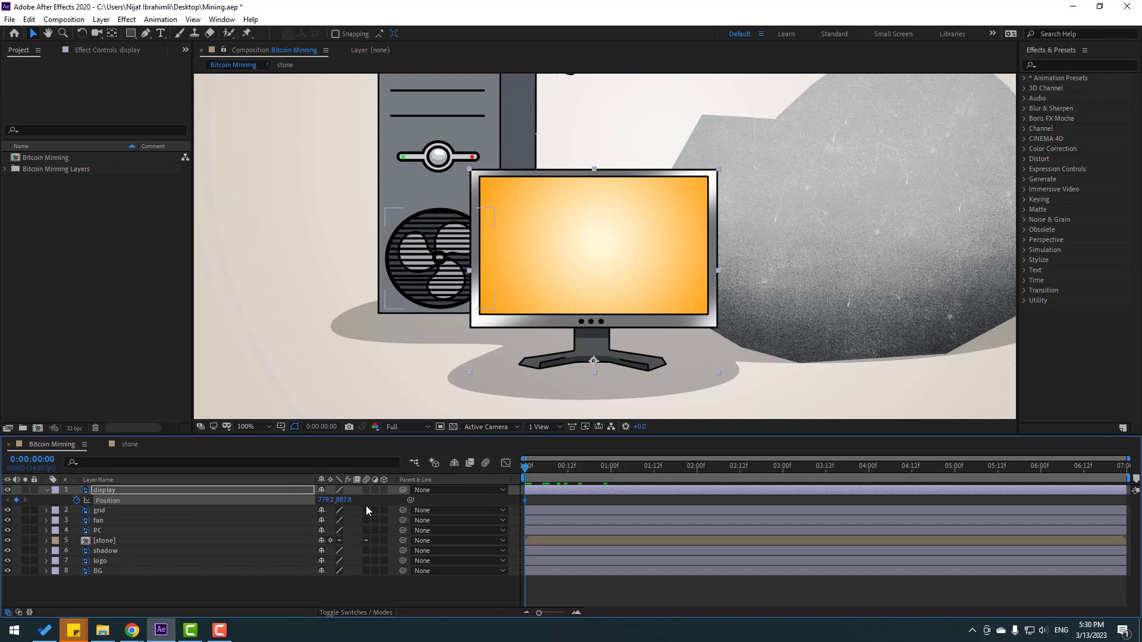
pyautogui.press('space')
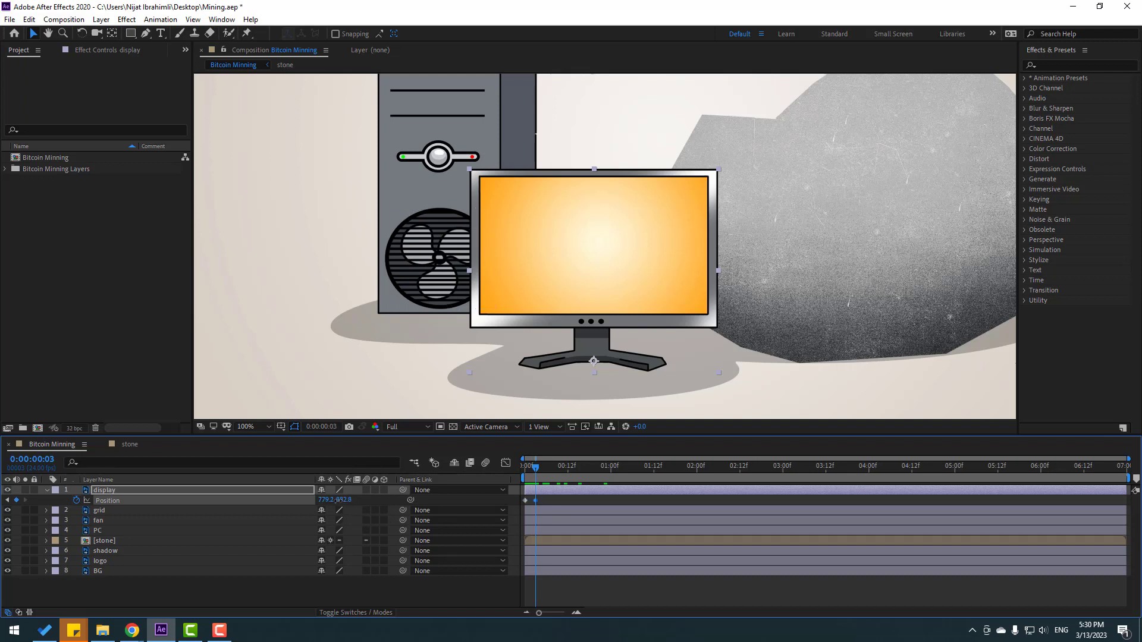
pyautogui.moveTo(338, 501); pyautogui.dragTo(337, 500)
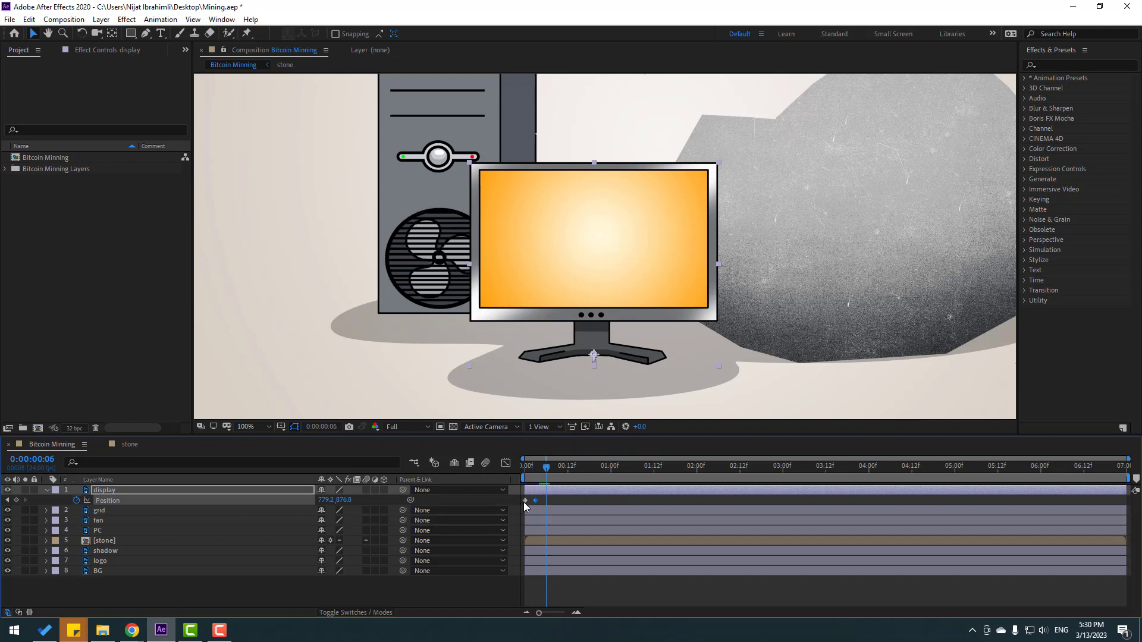
pyautogui.hotkey('shift', 'Down')
pyautogui.press('Down')
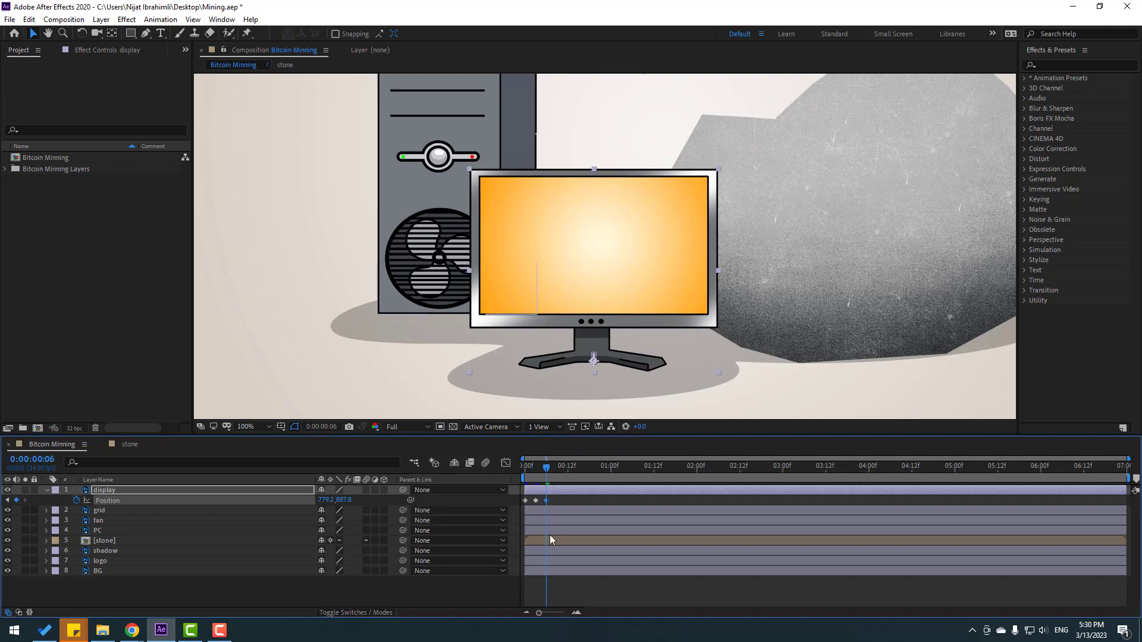
pyautogui.rightClick(525, 503)
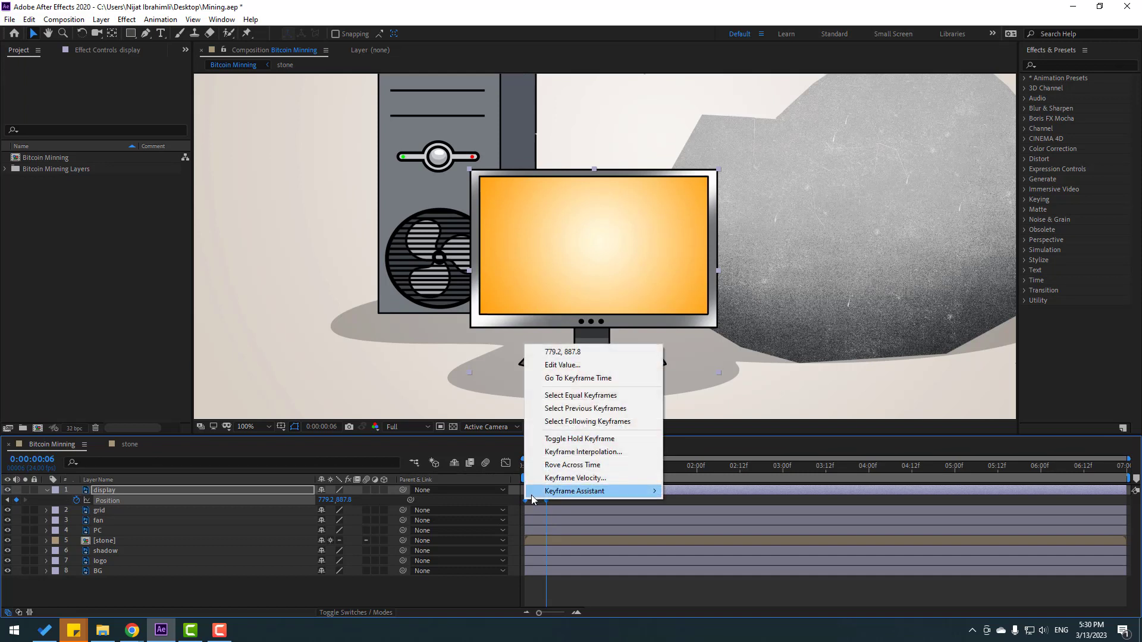
pyautogui.moveTo(592, 489)
pyautogui.click(683, 457)
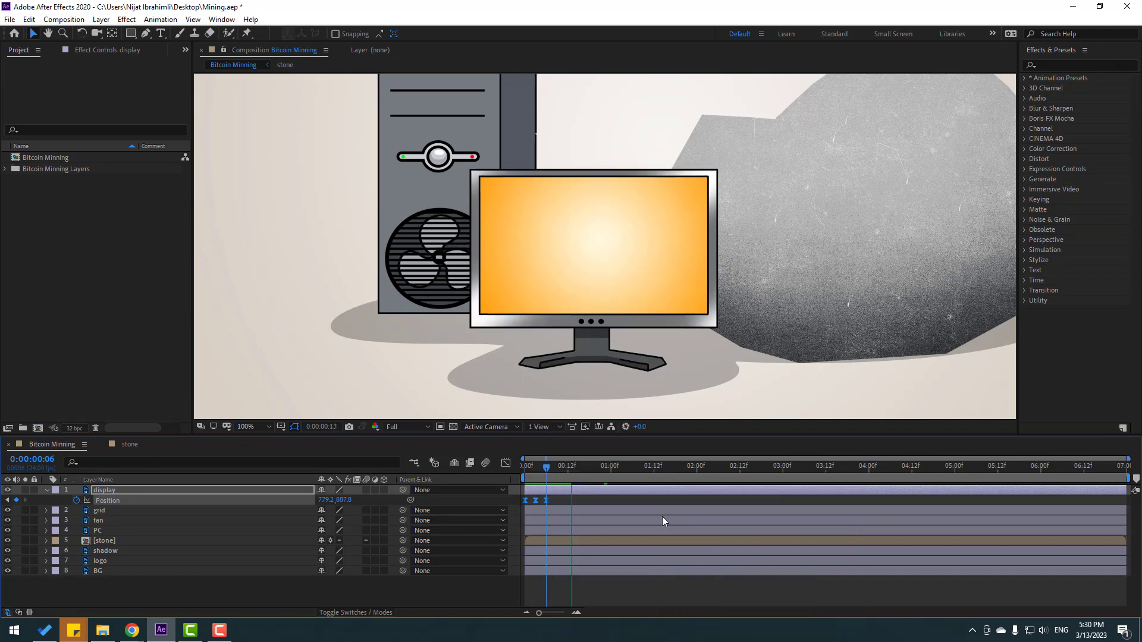
pyautogui.press('space')
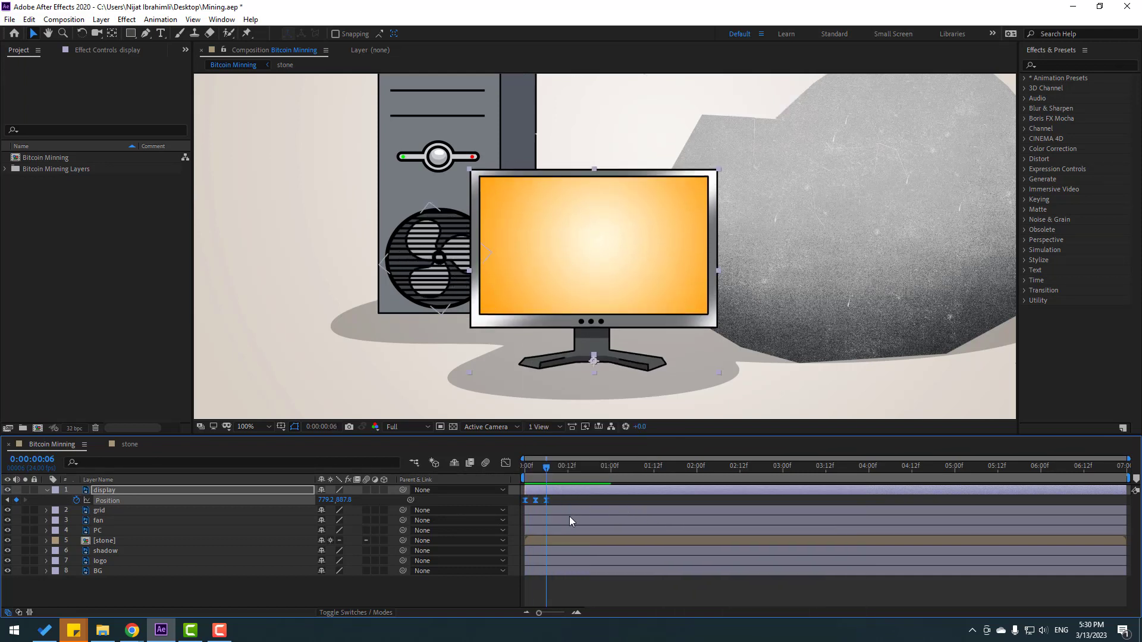
# Step: Lift the monitor higher on its frame-3 Position keyframe
pyautogui.scroll(5, 570, 516)
pyautogui.click(630, 502)
pyautogui.click(574, 472)
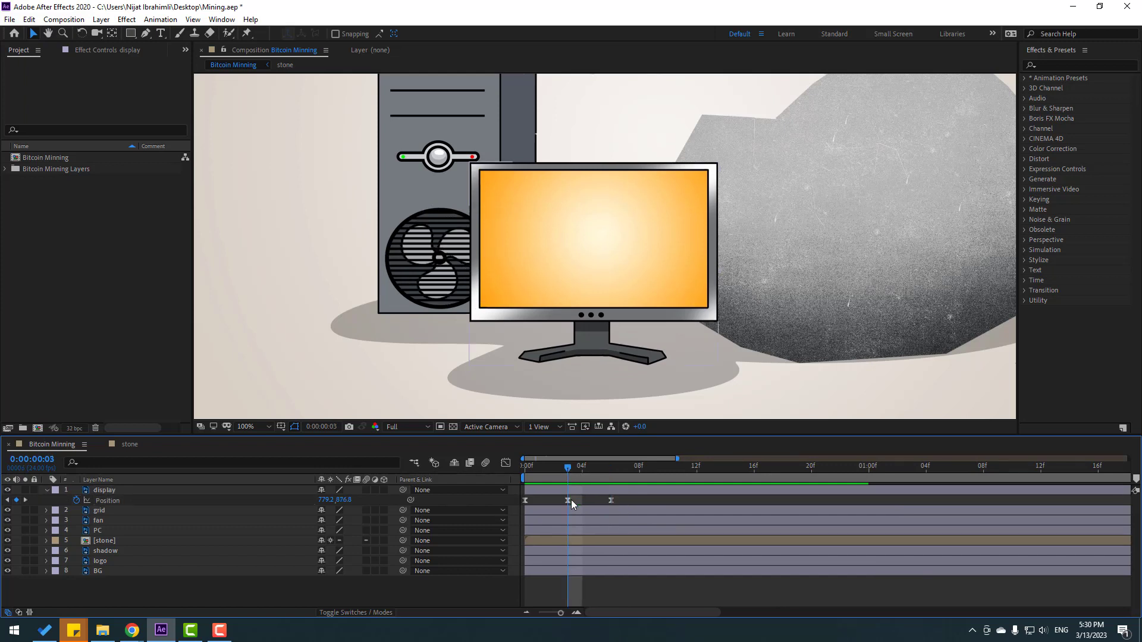
pyautogui.click(567, 500)
pyautogui.moveTo(343, 500); pyautogui.dragTo(331, 500)
pyautogui.moveTo(557, 478); pyautogui.dragTo(610, 476)
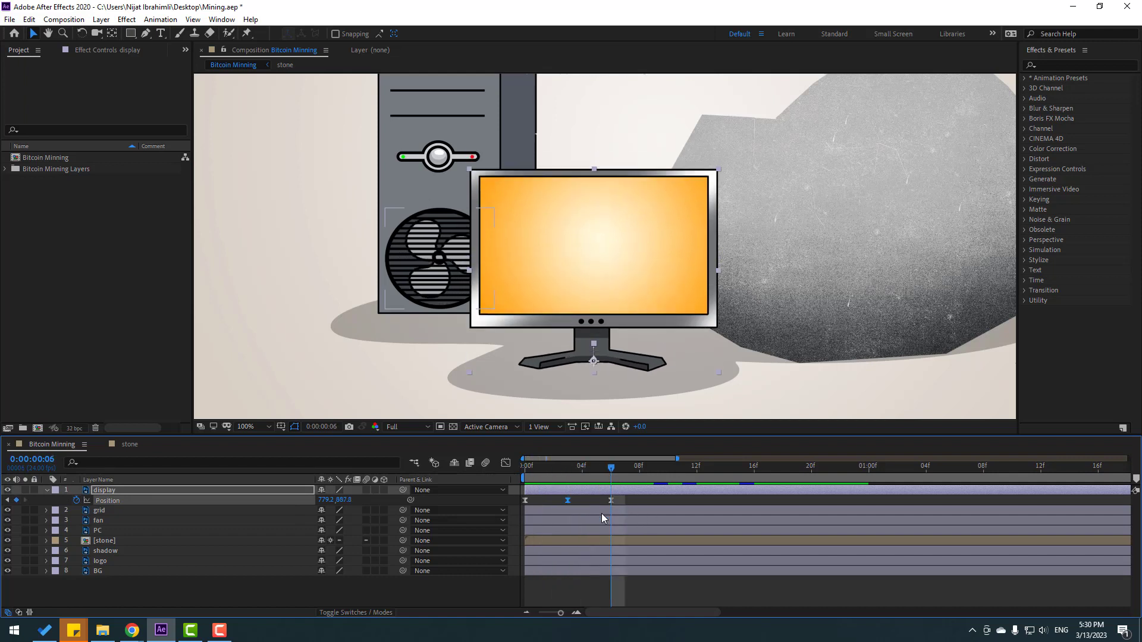
pyautogui.click(627, 503)
# Step: Add a slight rise at frame 8 and settle at frame 10, then preview the jolt
pyautogui.press('pagedown')
pyautogui.press('pagedown')
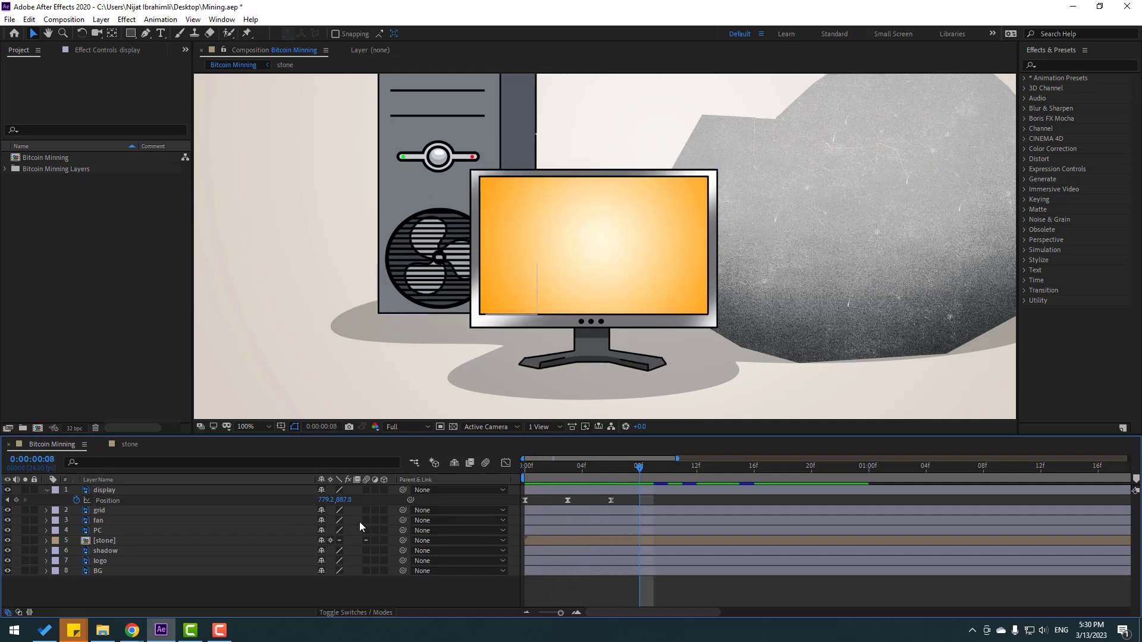
pyautogui.moveTo(344, 501); pyautogui.dragTo(344, 501)
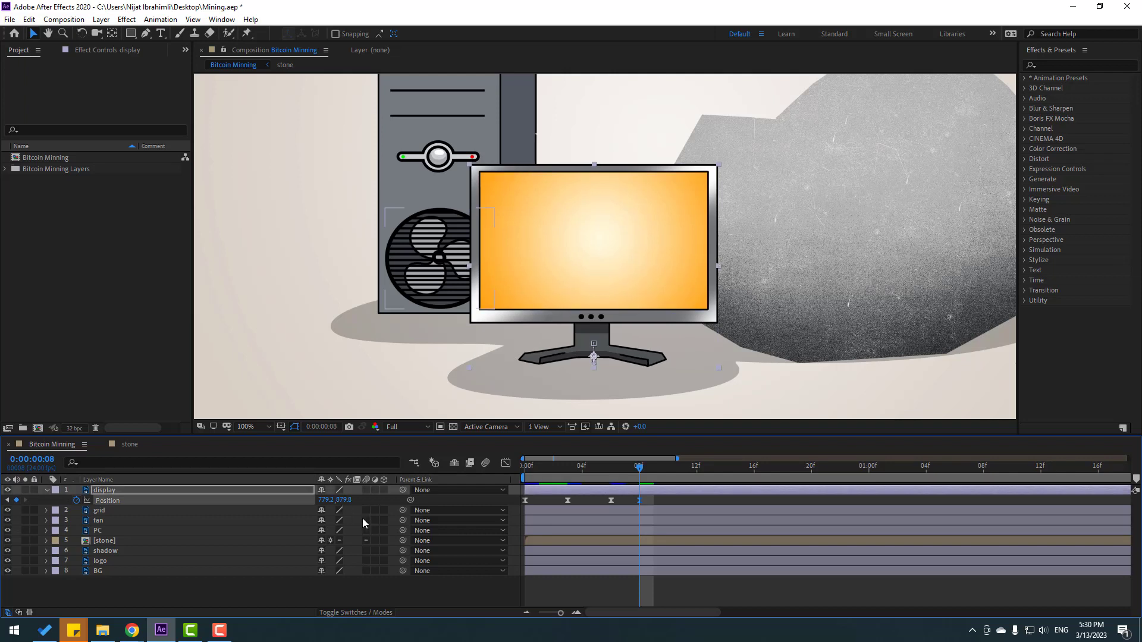
pyautogui.press('pagedown')
pyautogui.press('pagedown')
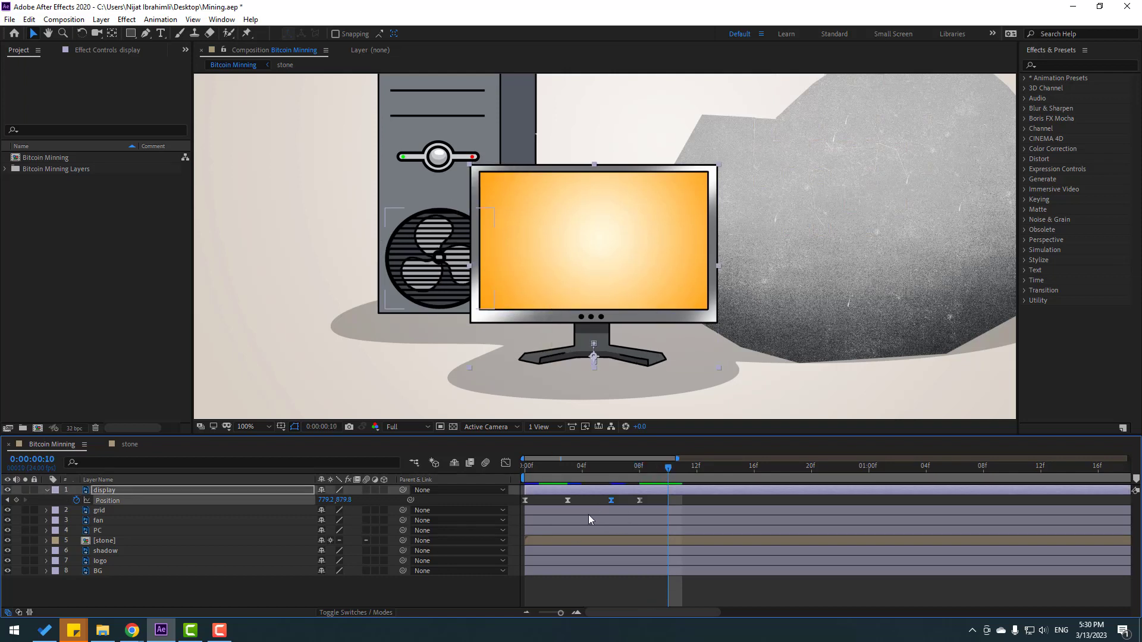
pyautogui.press('-')
pyautogui.press('-')
pyautogui.press('-')
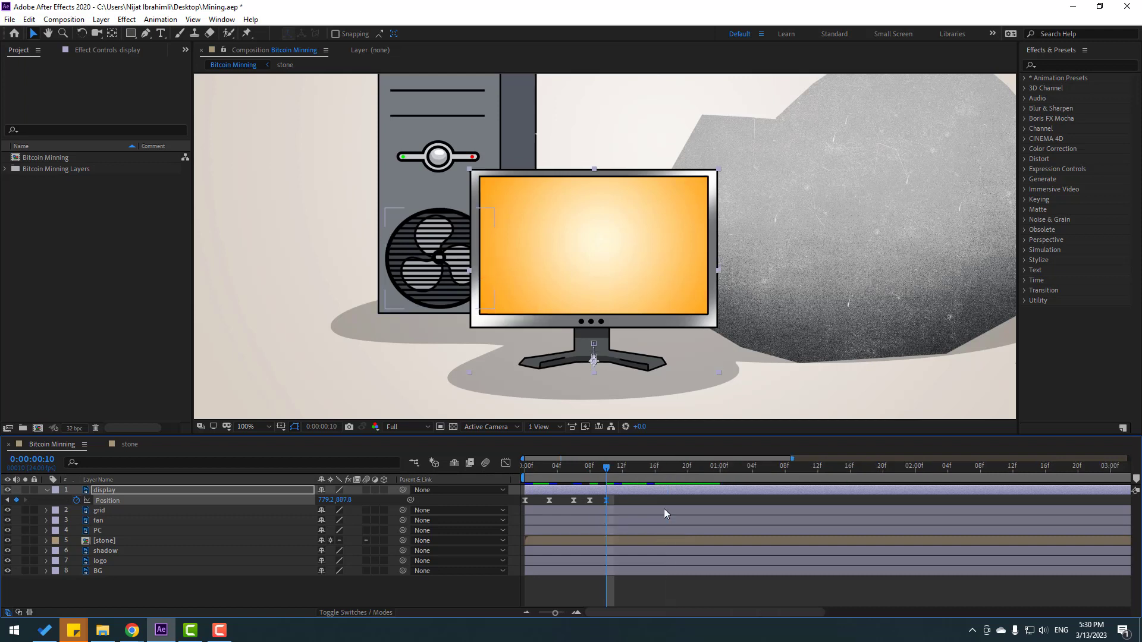
pyautogui.press('space')
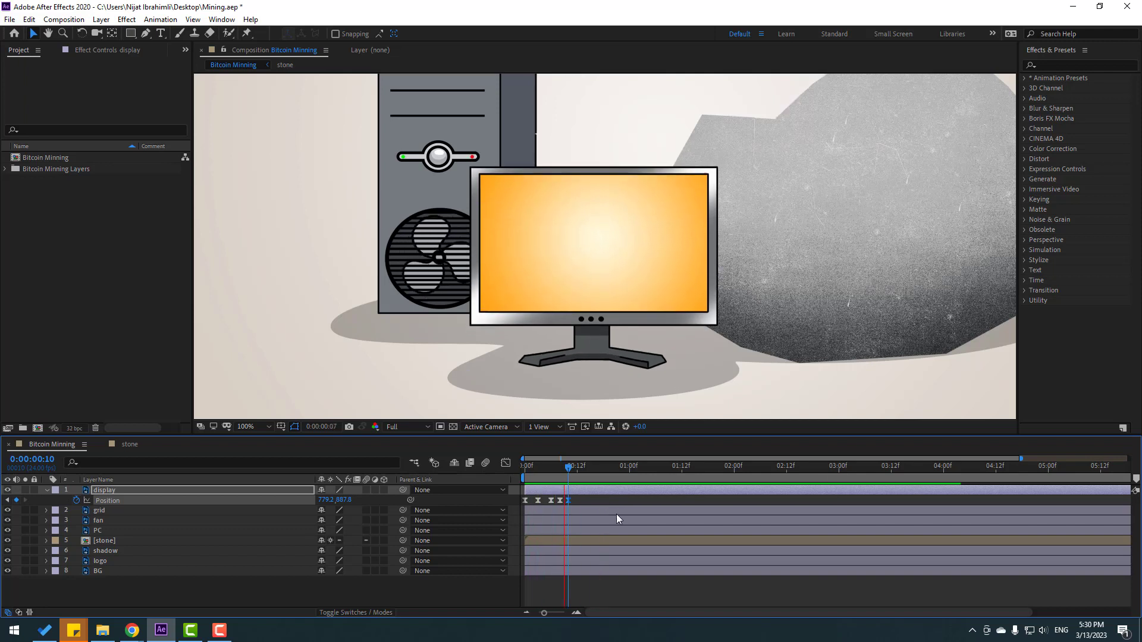
pyautogui.press('space')
pyautogui.press('=')
pyautogui.press('=')
pyautogui.press('=')
pyautogui.moveTo(707, 509); pyautogui.dragTo(506, 524)
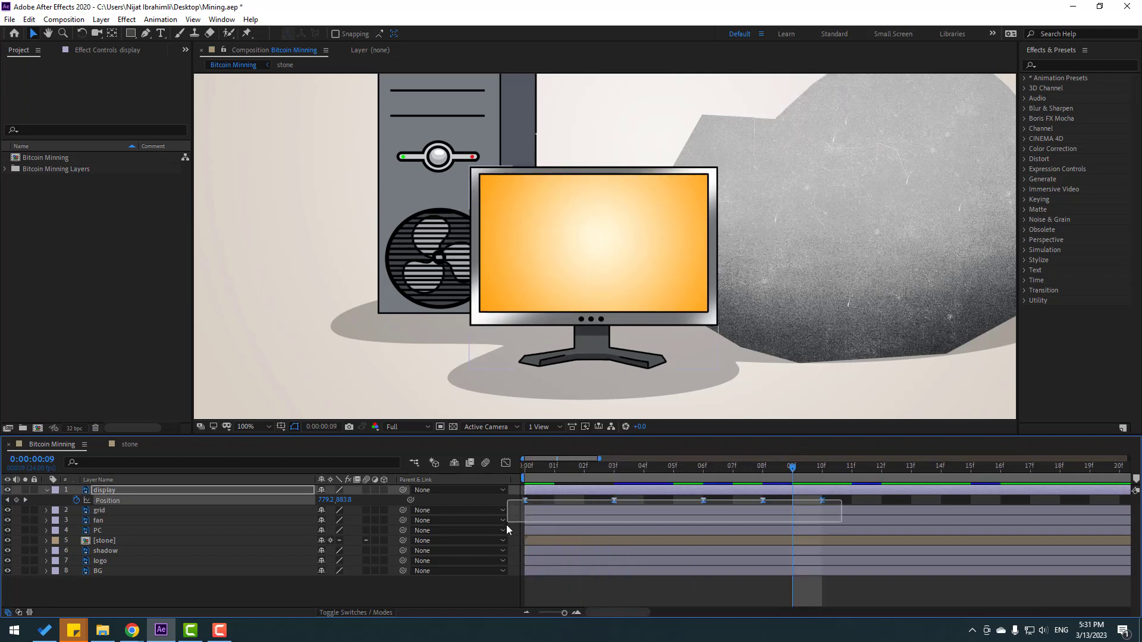
# Step: Sharpen the monitor's Position speed curve at the 03f keyframe to 93.33% influence
pyautogui.click(505, 463)
pyautogui.hotkey('ctrl', 'a')
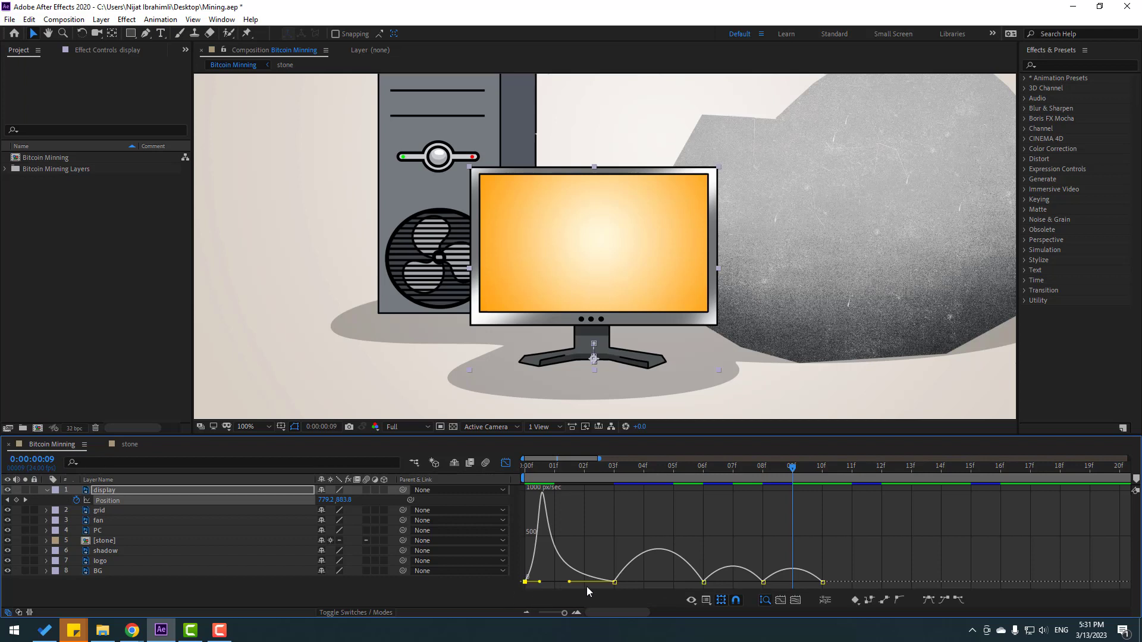
pyautogui.click(615, 581)
pyautogui.moveTo(630, 583); pyautogui.dragTo(651, 585)
# Step: Preview the monitor's bounce over about two seconds and return to the layer keyframe view
pyautogui.press('-')
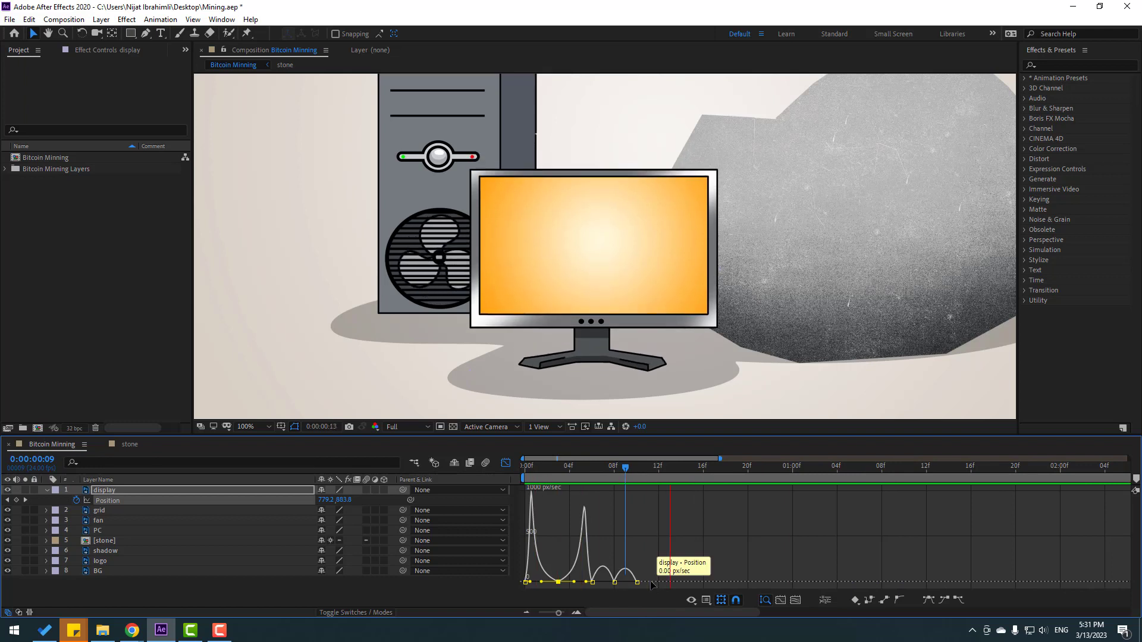
pyautogui.press('space')
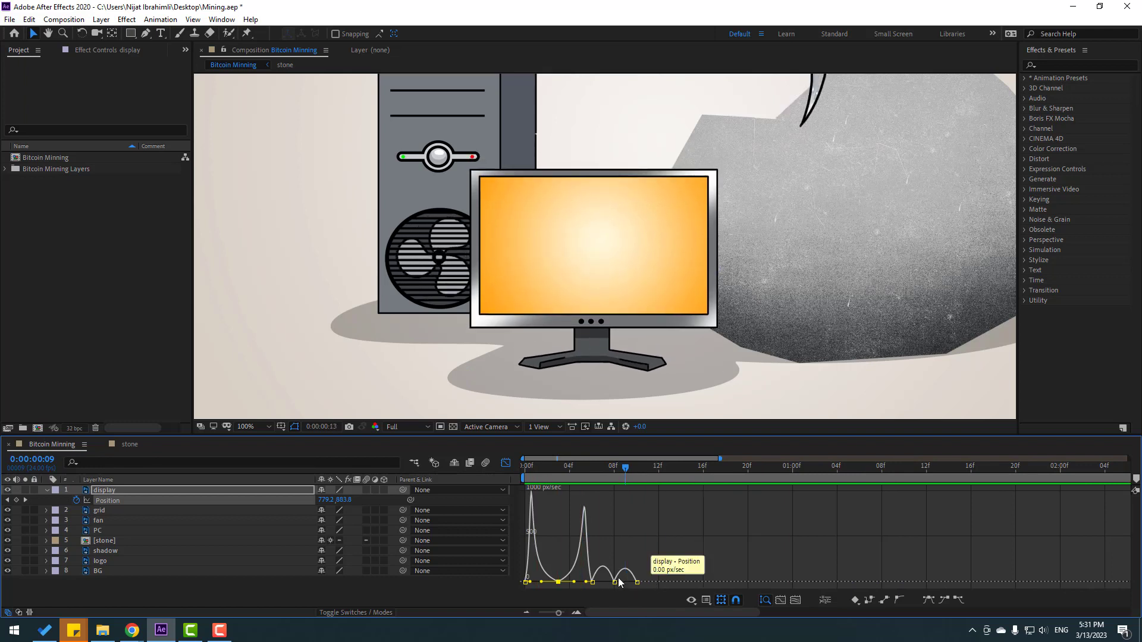
pyautogui.click(509, 467)
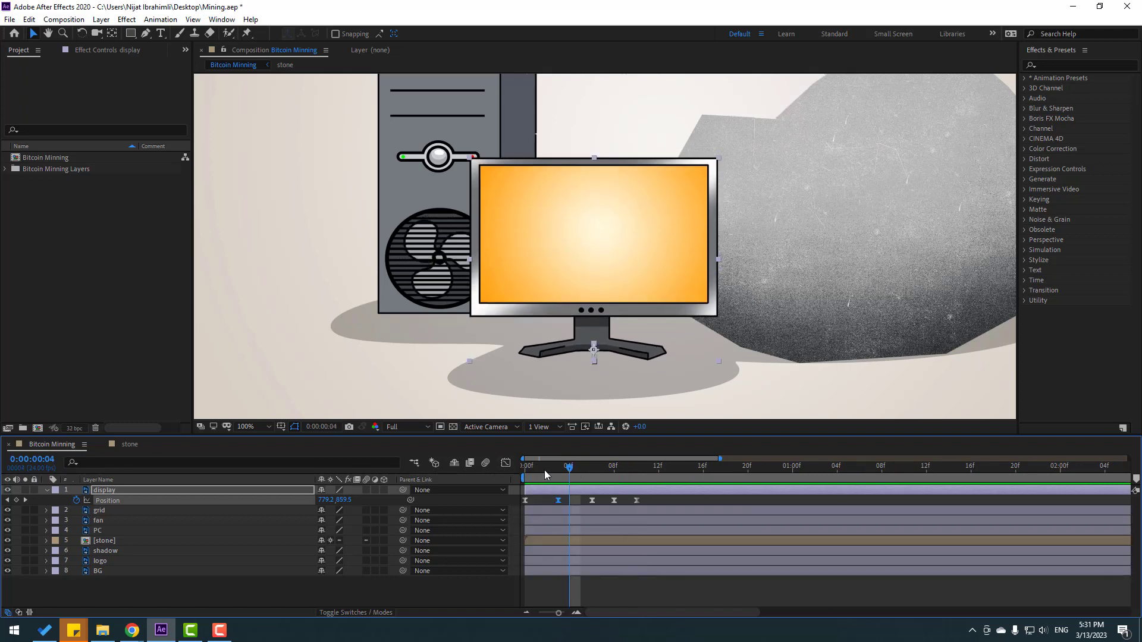
# Step: Keyframe the monitor's Rotation from 0° and tilt it 2° at frame 3
pyautogui.press('space')
pyautogui.hotkey('shift', 'r')
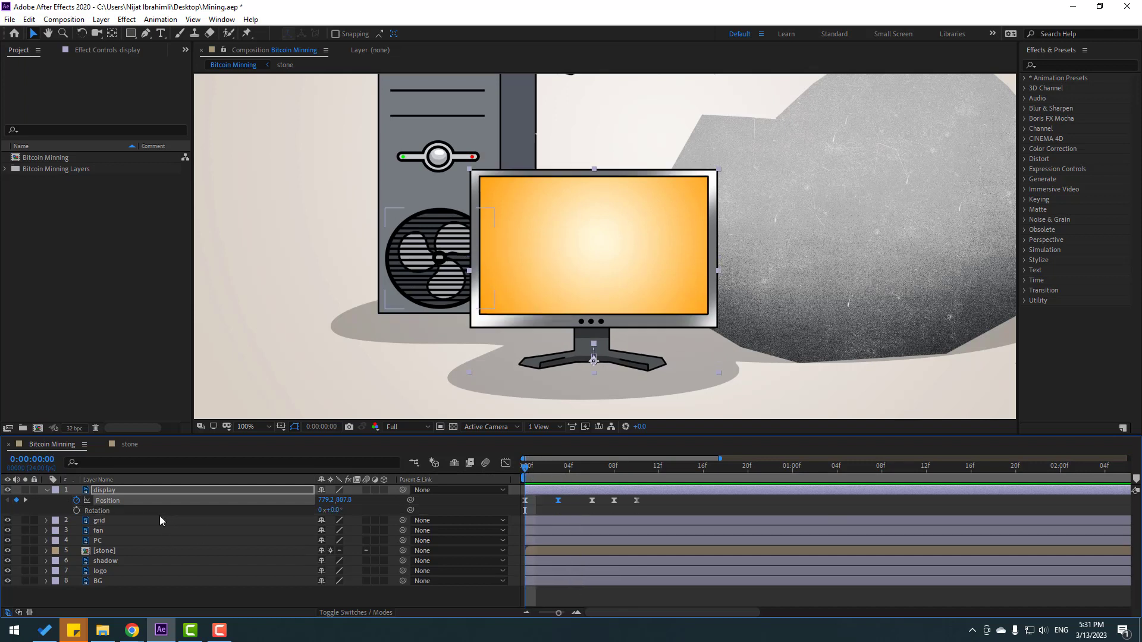
pyautogui.click(76, 511)
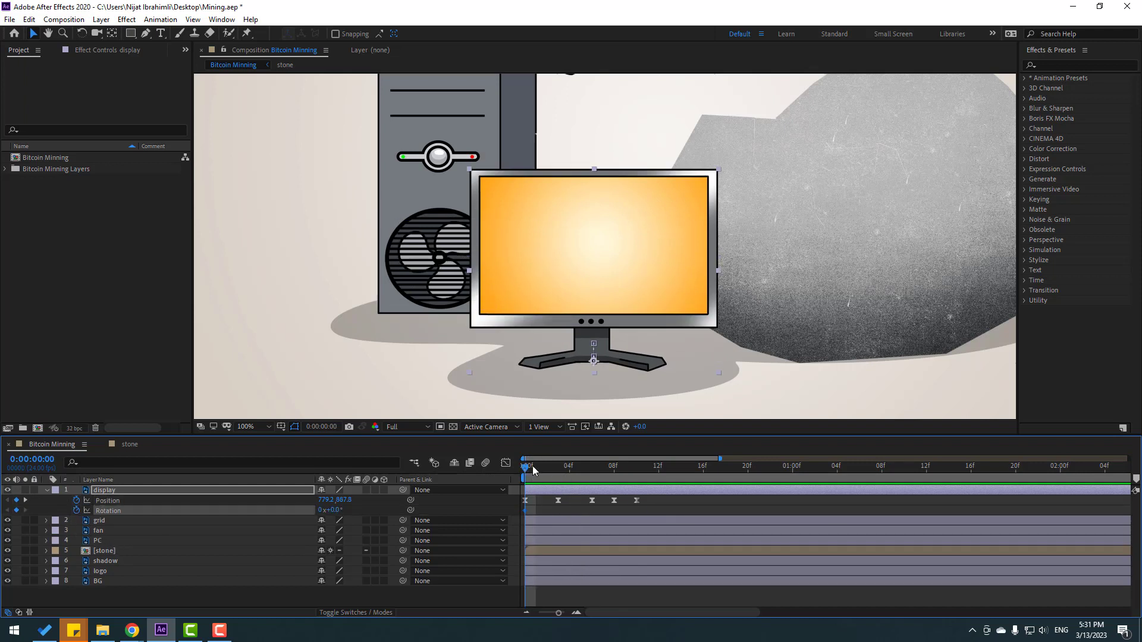
pyautogui.moveTo(533, 469); pyautogui.dragTo(558, 468)
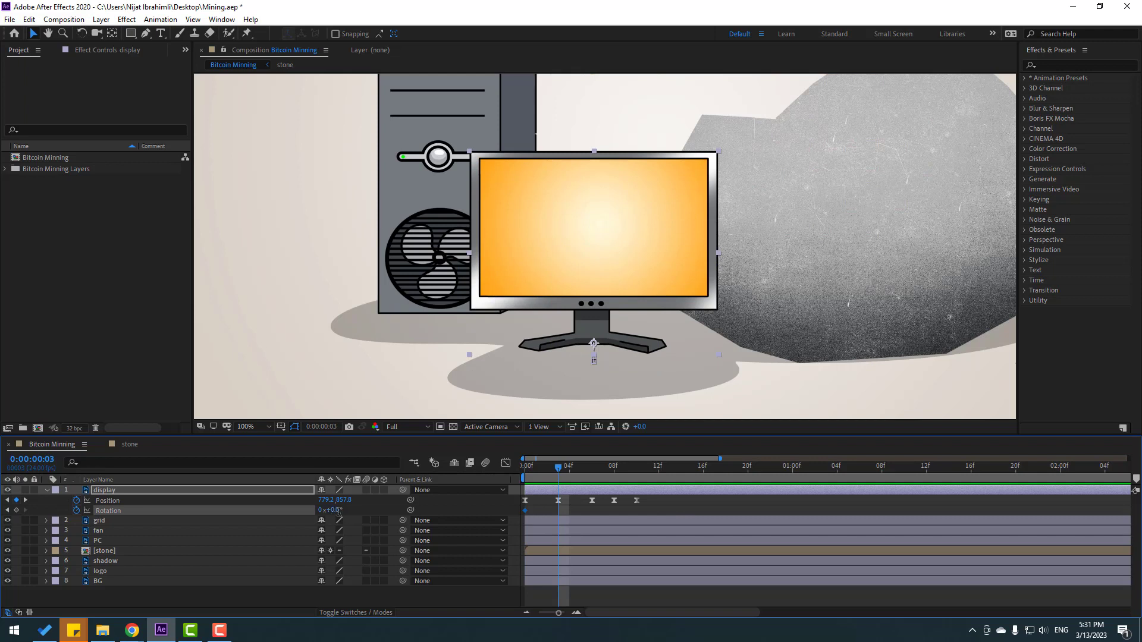
pyautogui.write('2')
pyautogui.press('Return')
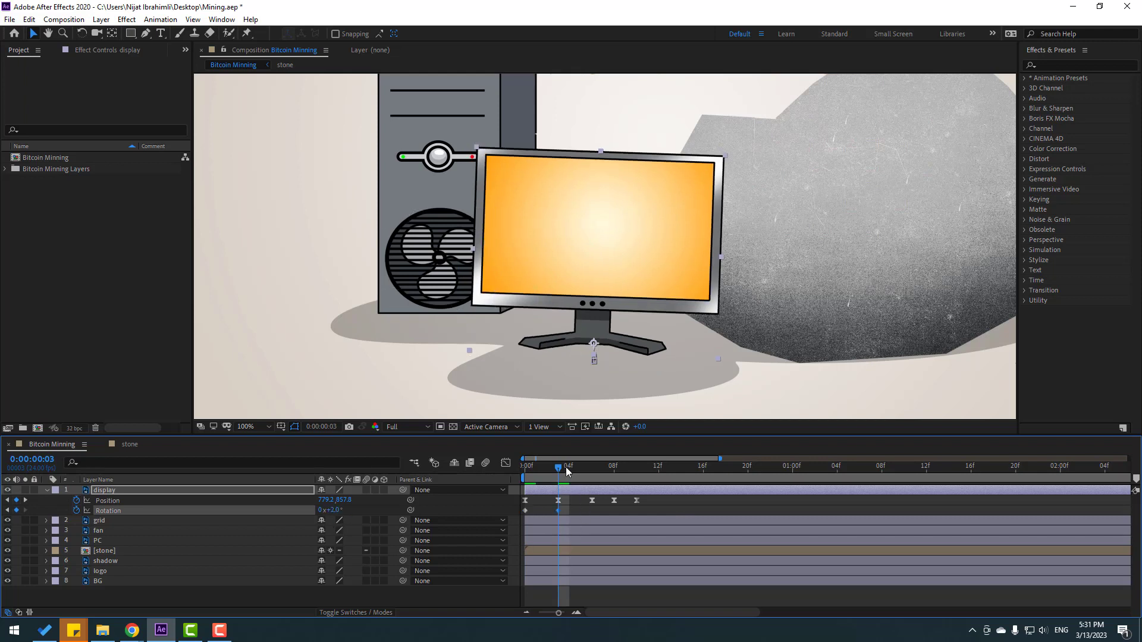
# Step: Set the monitor's rotation to −1° at frame 6 and back to 0° at frame 8
pyautogui.moveTo(566, 472); pyautogui.dragTo(592, 470)
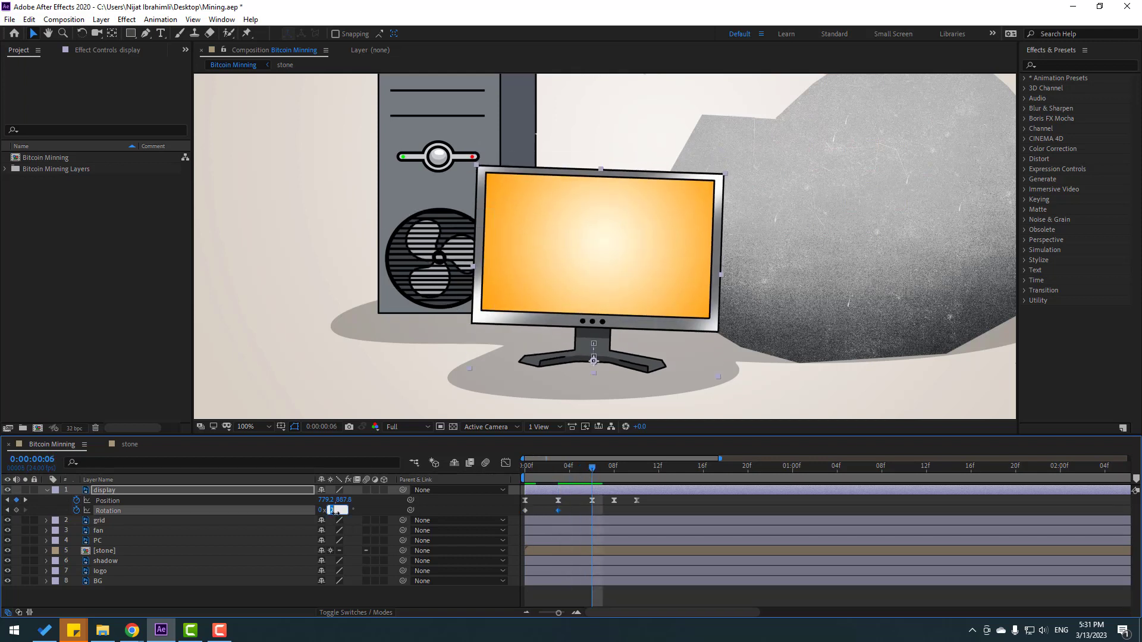
pyautogui.write('-1')
pyautogui.press('Return')
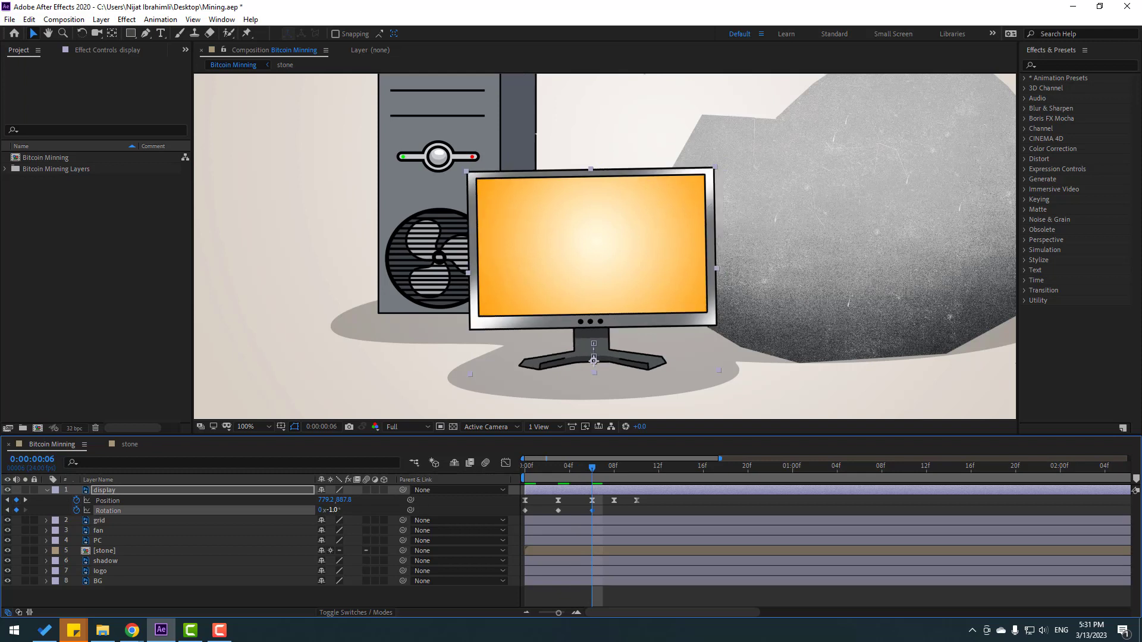
pyautogui.moveTo(592, 473); pyautogui.dragTo(614, 470)
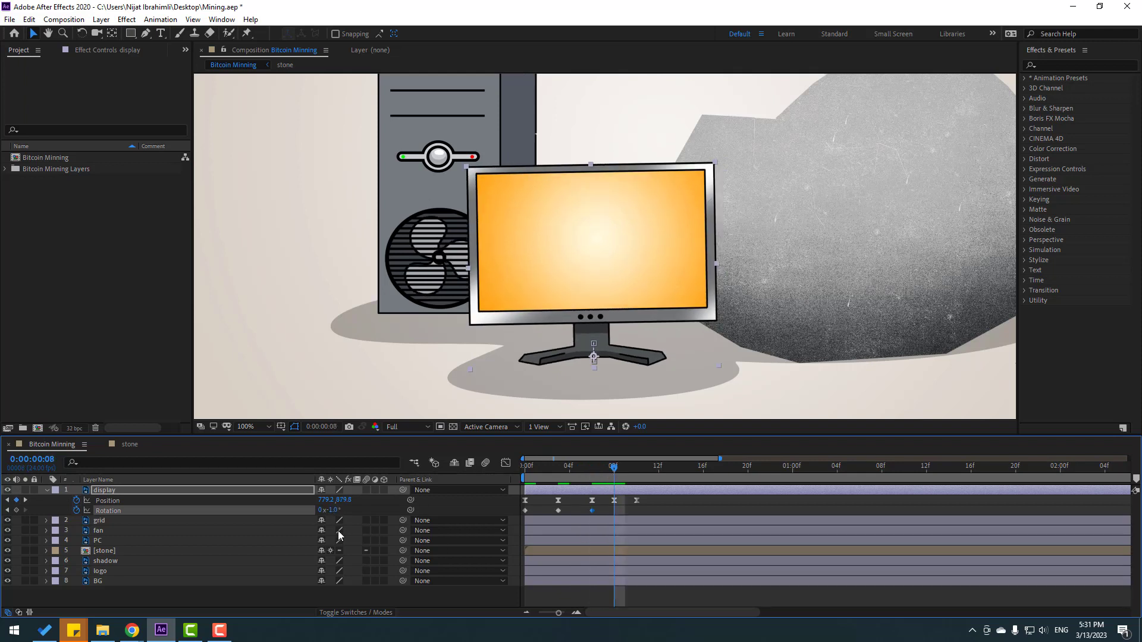
pyautogui.click(334, 510)
pyautogui.write('0')
pyautogui.press('Return')
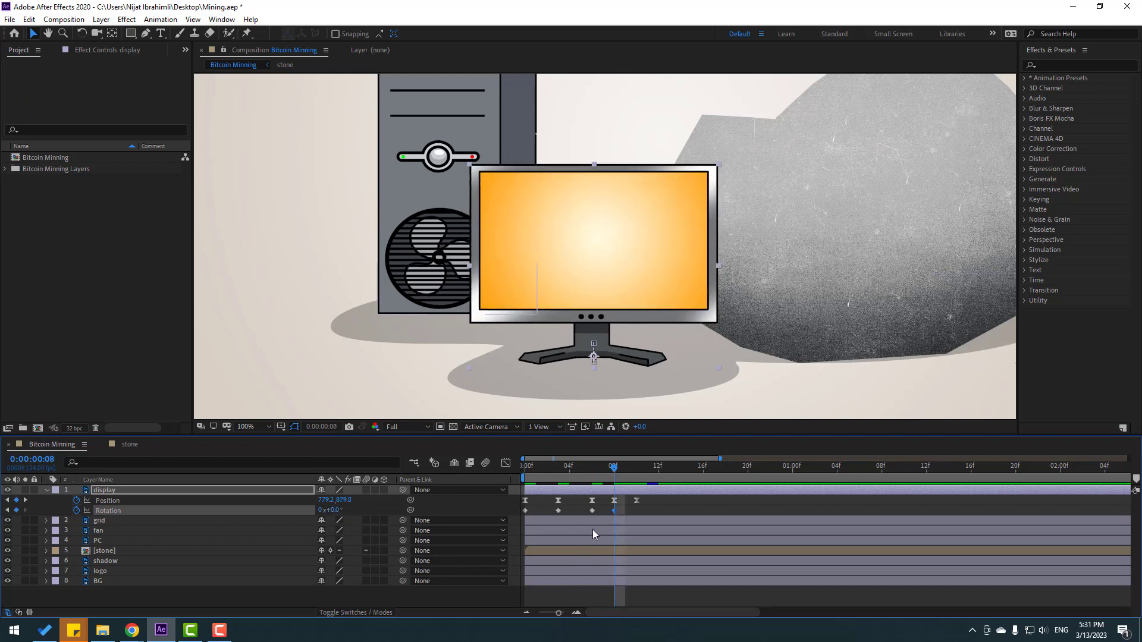
# Step: Apply Easy Ease to the rotation keyframes and play back the wobble
pyautogui.rightClick(526, 515)
pyautogui.moveTo(594, 503)
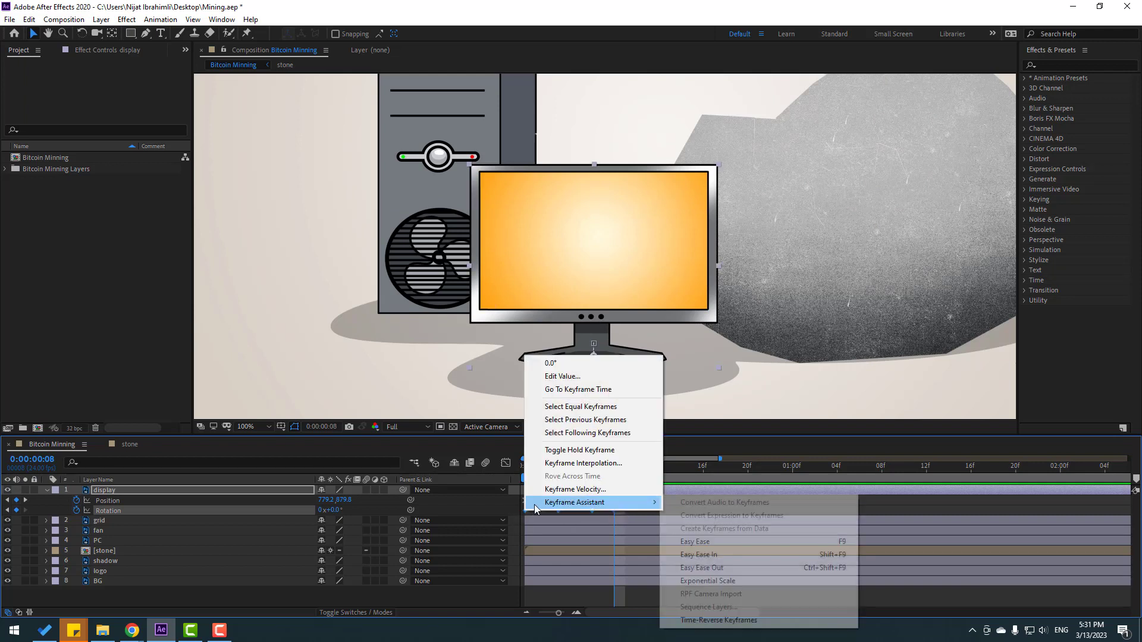
pyautogui.click(701, 540)
pyautogui.press(',')
pyautogui.press(',')
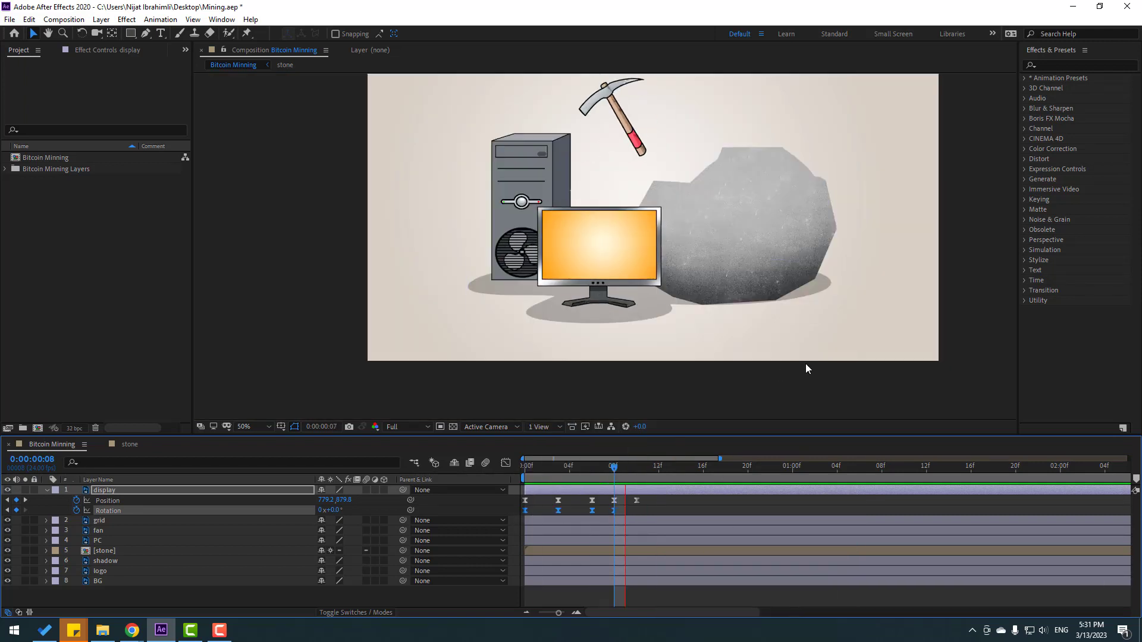
# Step: Paste the monitor's Position and Rotation keyframes at each pickaxe strike through about 0:00:06:04, then preview
pyautogui.press('=')
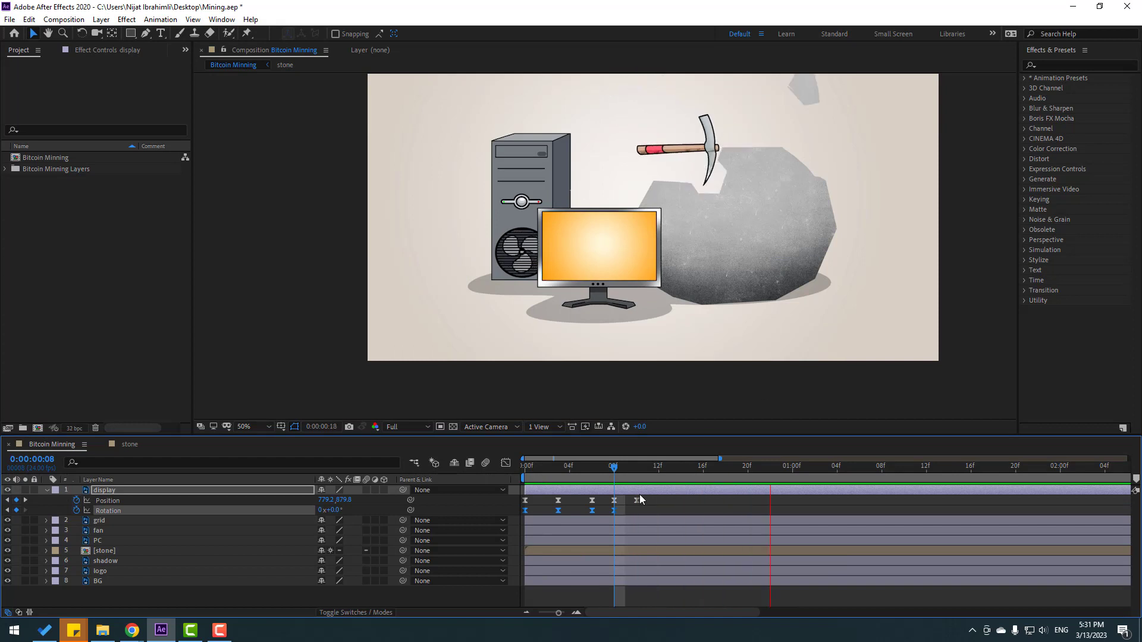
pyautogui.moveTo(690, 497); pyautogui.dragTo(631, 507)
pyautogui.hotkey('ctrl', 'a')
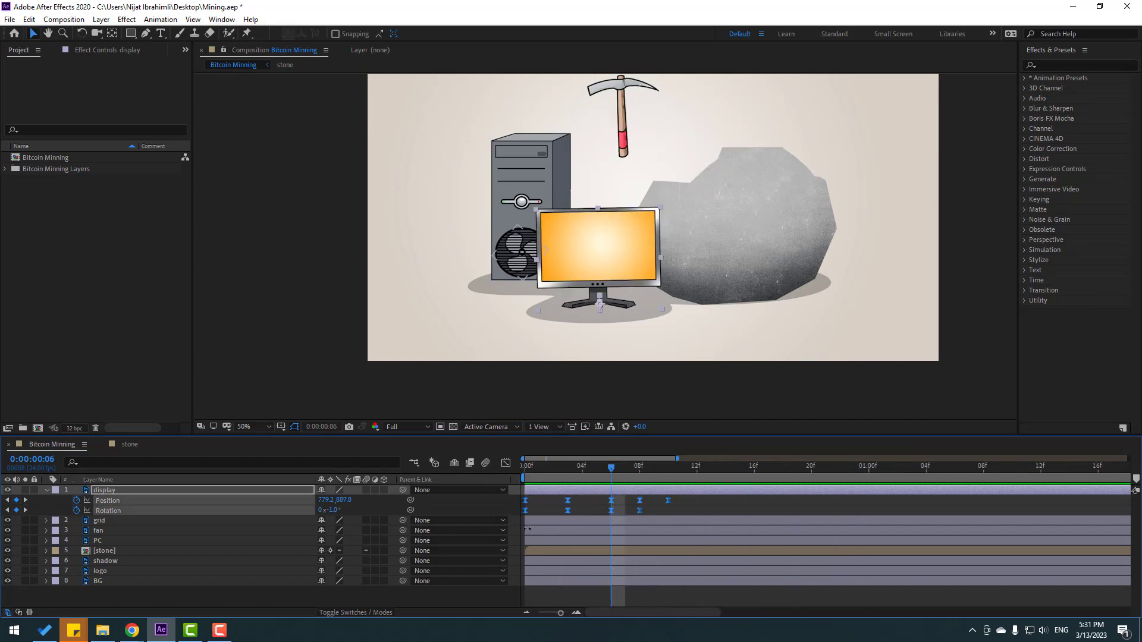
pyautogui.press('-')
pyautogui.press('-')
pyautogui.press('-')
pyautogui.click(556, 473)
pyautogui.moveTo(570, 471)
pyautogui.mouseDown()
pyautogui.moveTo(587, 470)
pyautogui.moveTo(593, 502)
pyautogui.moveTo(619, 502)
pyautogui.moveTo(569, 468)
pyautogui.moveTo(592, 473)
pyautogui.moveTo(578, 473)
pyautogui.mouseUp()
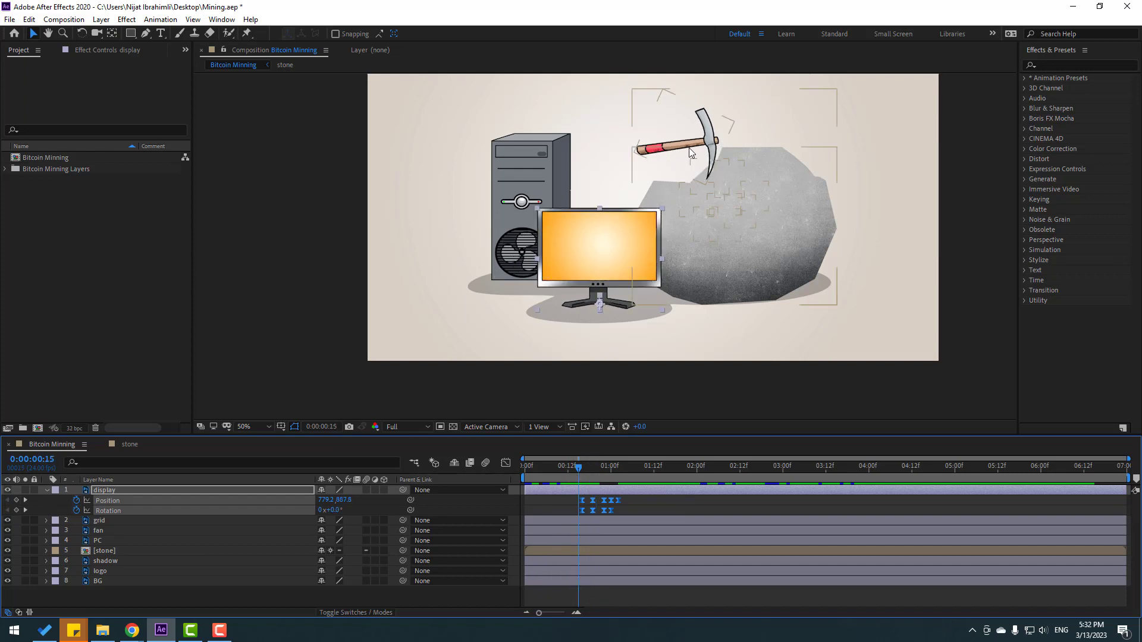
pyautogui.moveTo(565, 470); pyautogui.dragTo(1055, 464)
pyautogui.hotkey('ctrl', 'v')
pyautogui.hotkey('ctrl', 'v')
pyautogui.hotkey('ctrl', 'v')
pyautogui.hotkey('ctrl', 'v')
pyautogui.press('space')
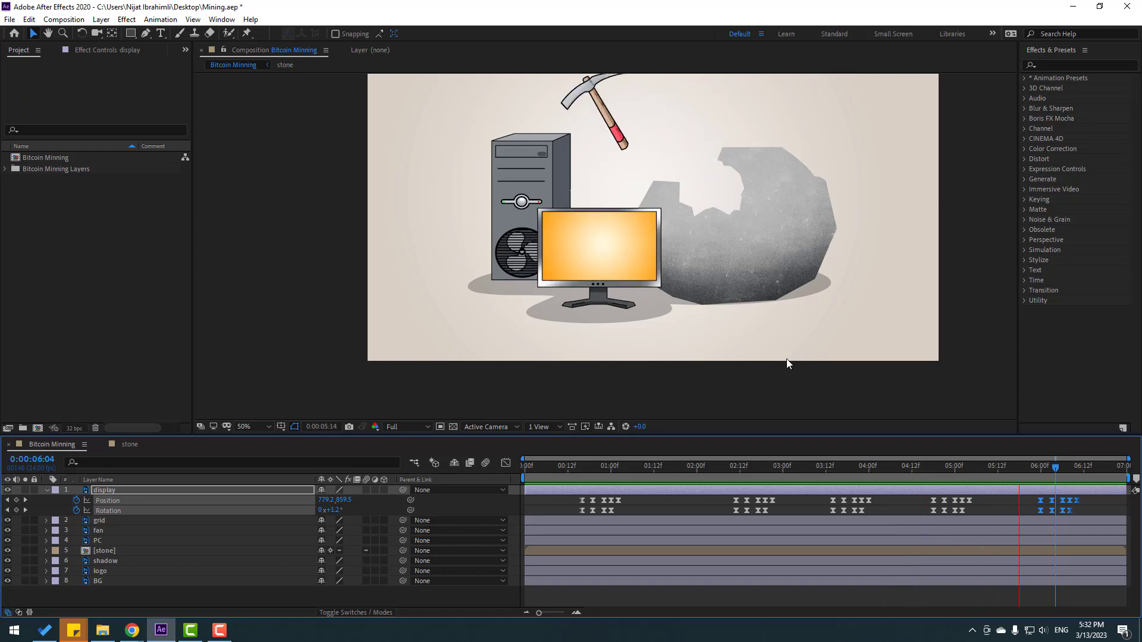
# Step: Move the logo layer to the top of the stack and set its Scale to 15%
pyautogui.click(100, 572)
pyautogui.moveTo(100, 573); pyautogui.dragTo(123, 490)
pyautogui.scroll(4, 790, 281)
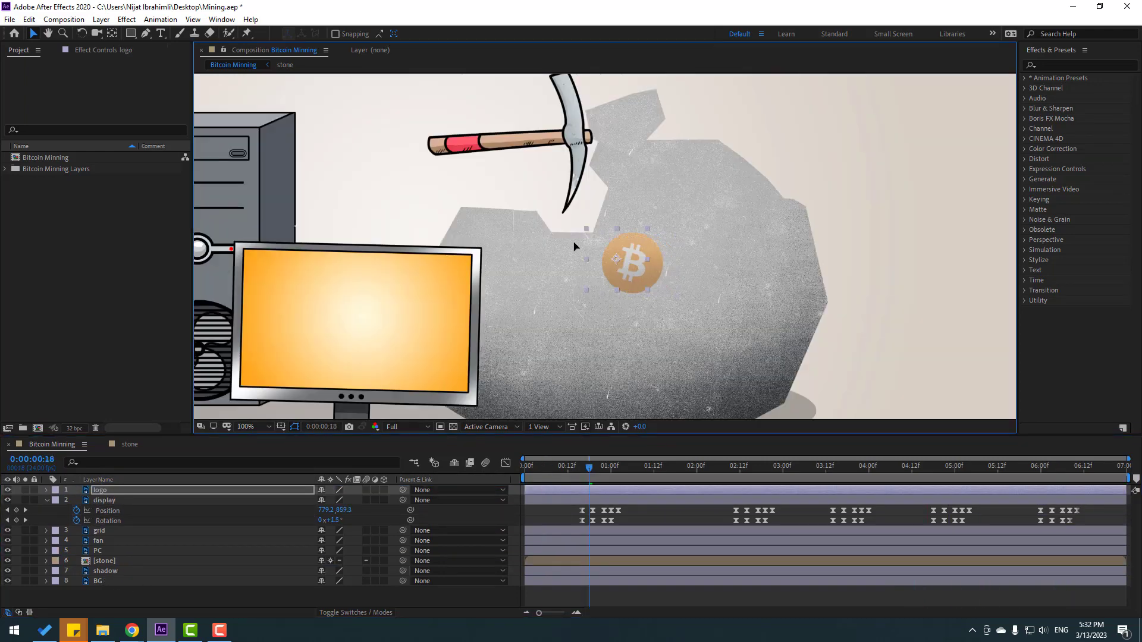
pyautogui.press('s')
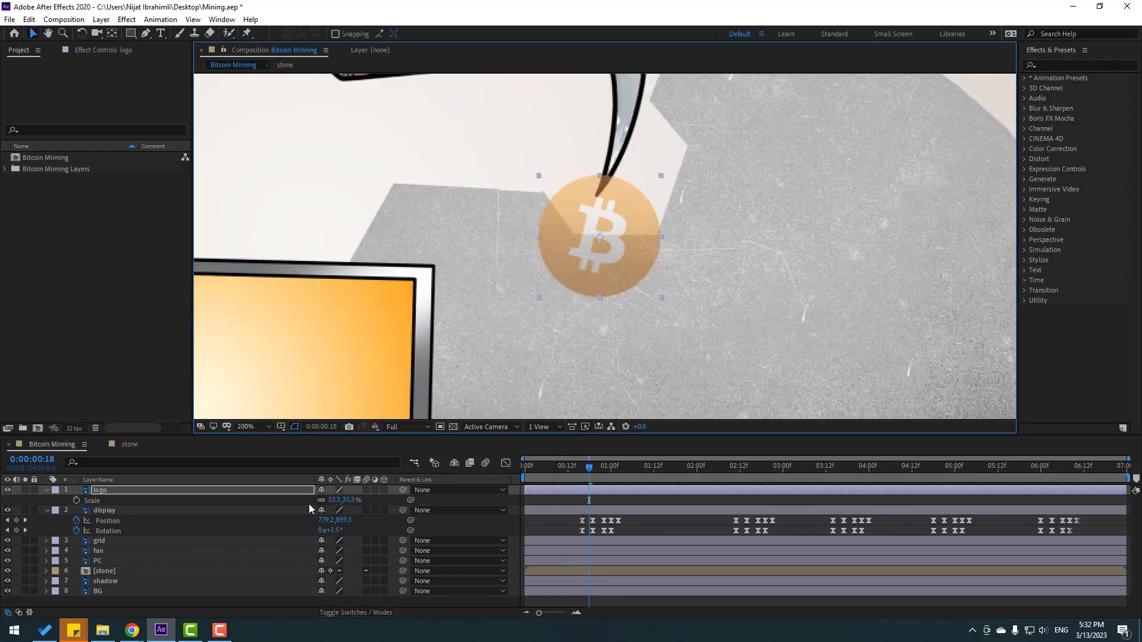
pyautogui.moveTo(335, 501); pyautogui.dragTo(319, 502)
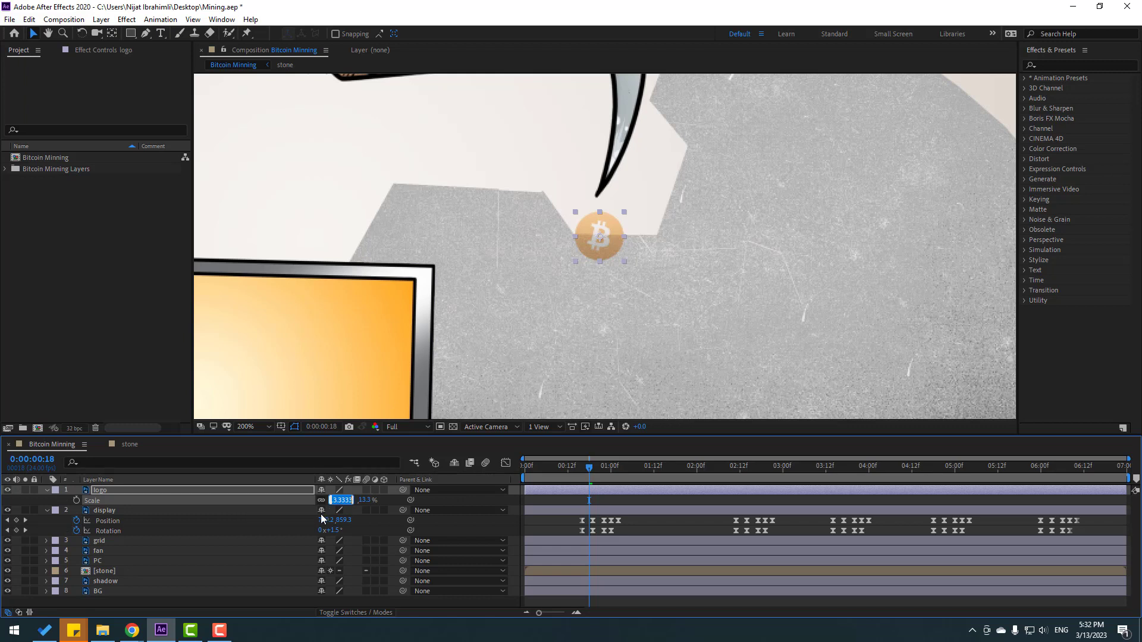
pyautogui.write('15')
pyautogui.press('Return')
# Step: Start the logo layer at frame 18 and keyframe Position and Scale, with Scale at 0%
pyautogui.moveTo(537, 491); pyautogui.dragTo(602, 489)
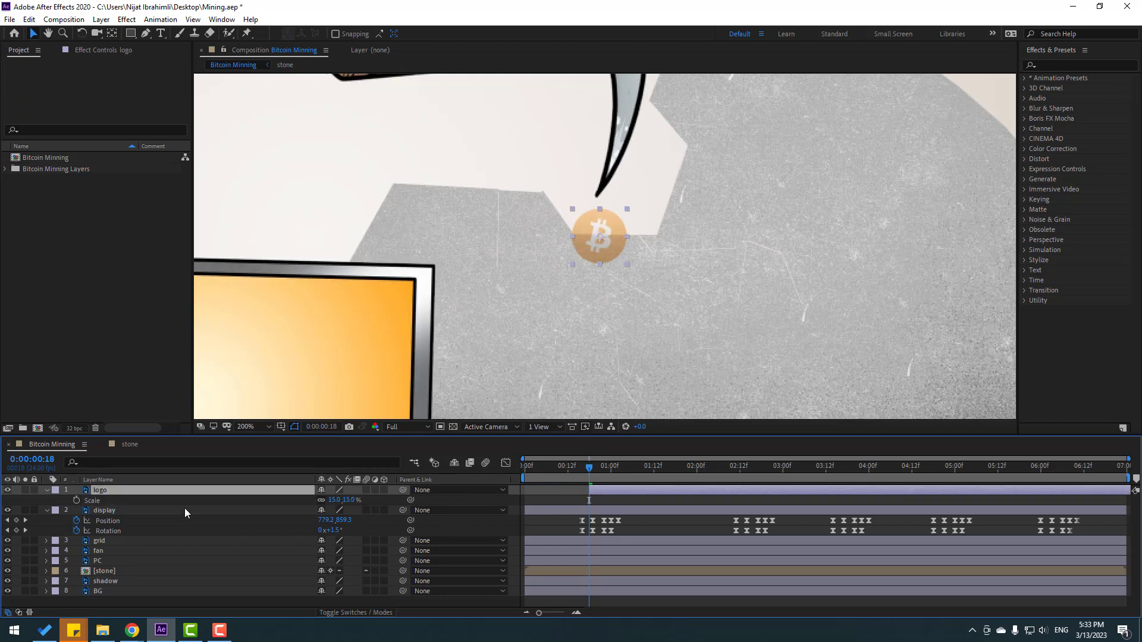
pyautogui.click(76, 501)
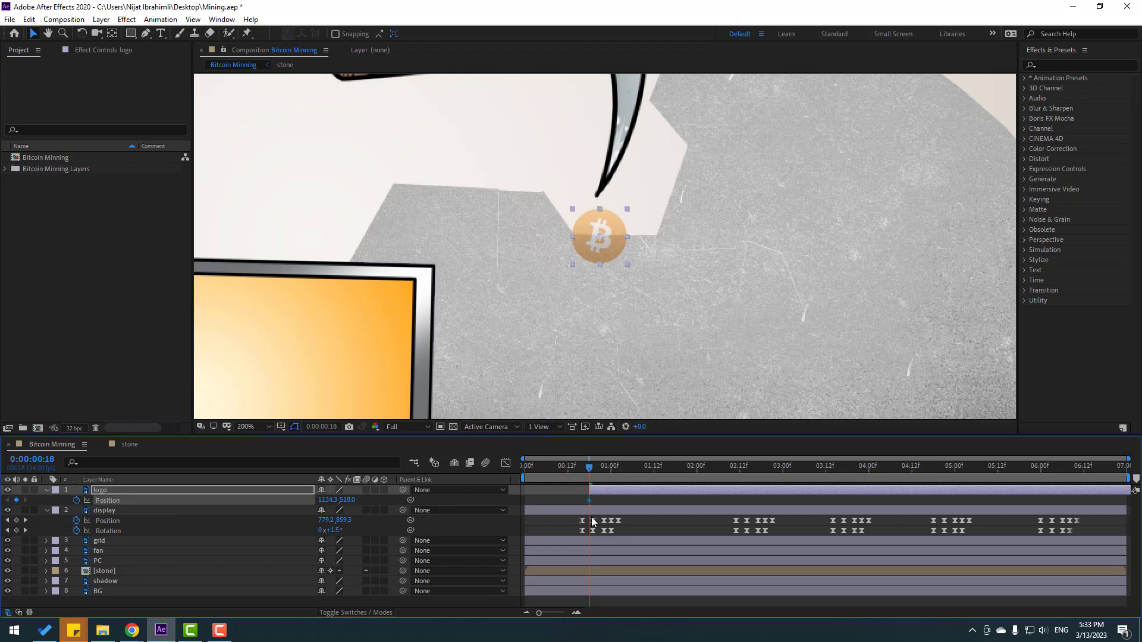
pyautogui.hotkey('shift', 's')
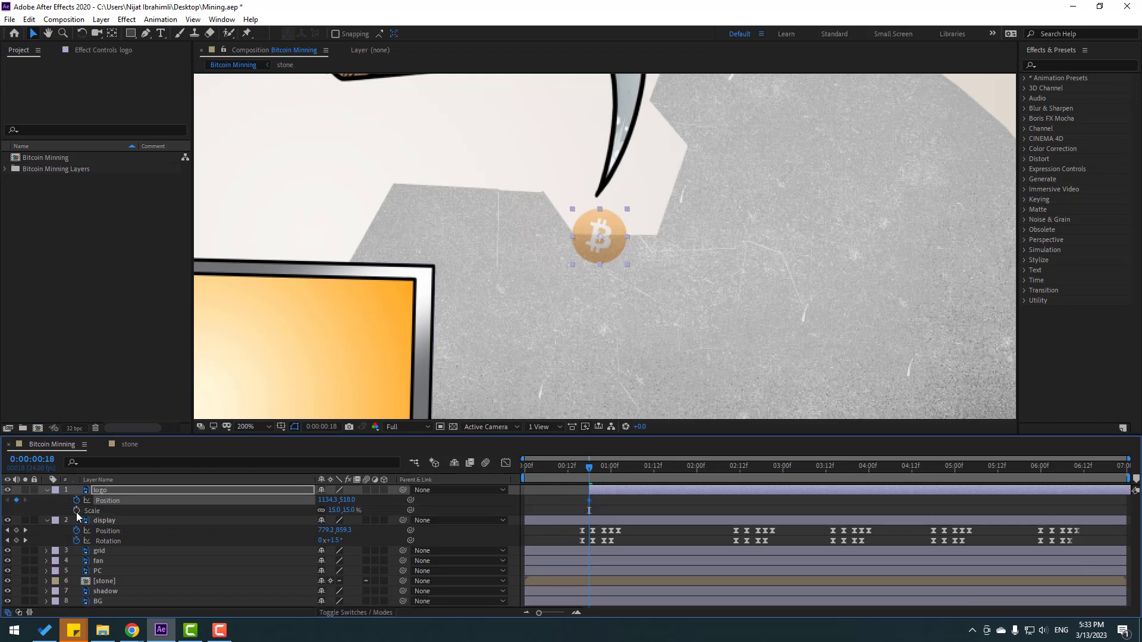
pyautogui.click(76, 510)
pyautogui.click(333, 510)
pyautogui.write('0')
pyautogui.press('Return')
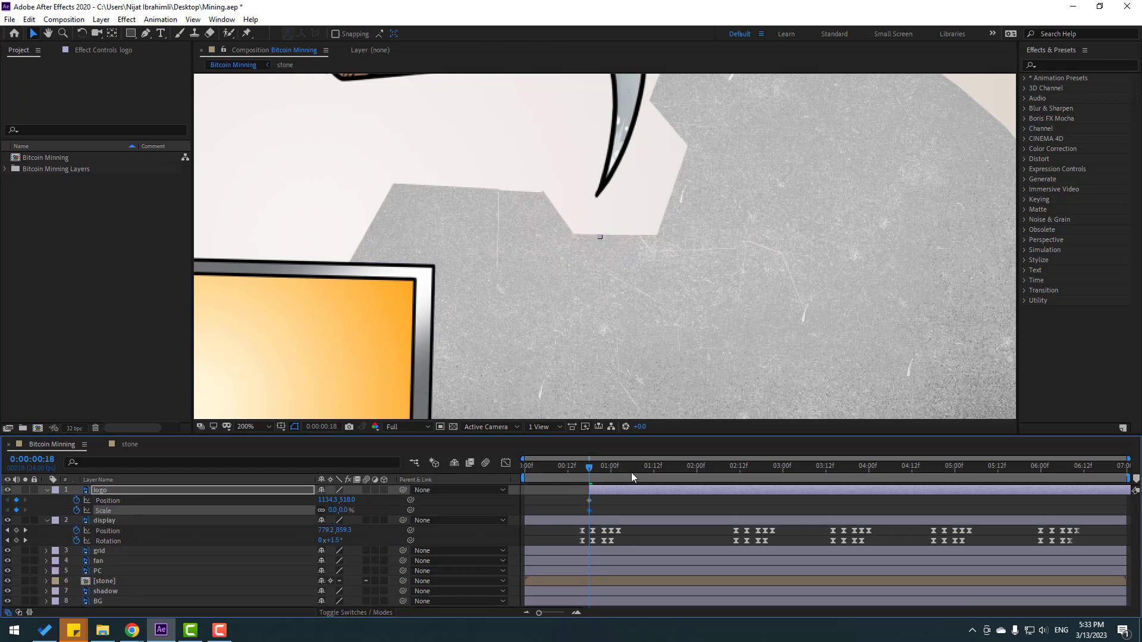
# Step: Raise the coin from 518.0 to 335.0 and move the 15% scale keyframe to about 1:00
pyautogui.moveTo(606, 469); pyautogui.dragTo(653, 469)
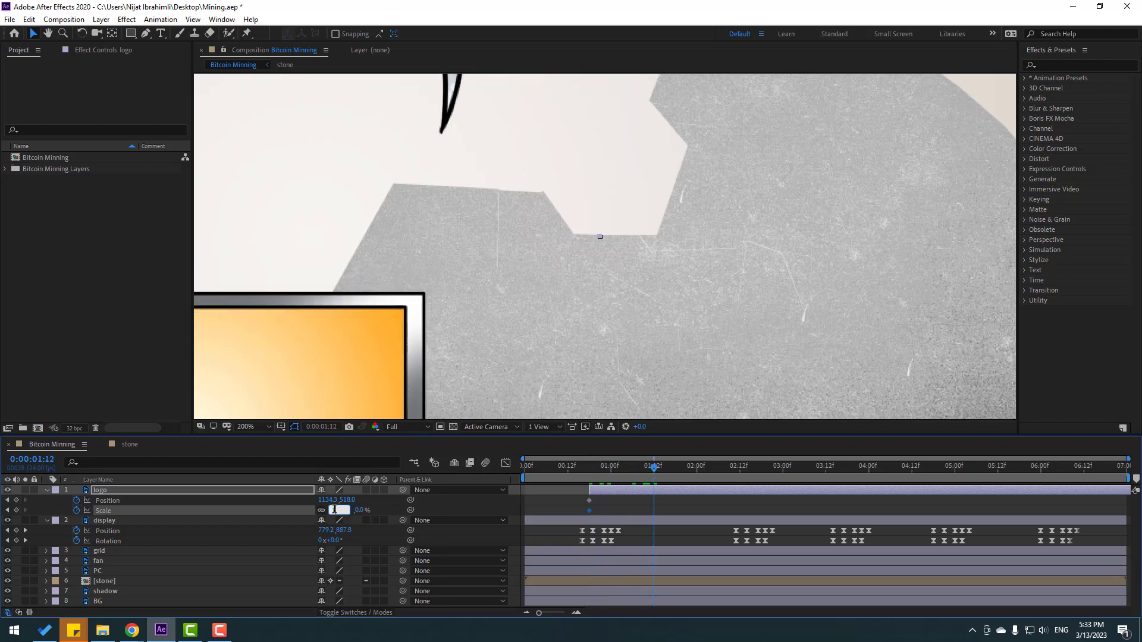
pyautogui.scroll(-1, 662, 320)
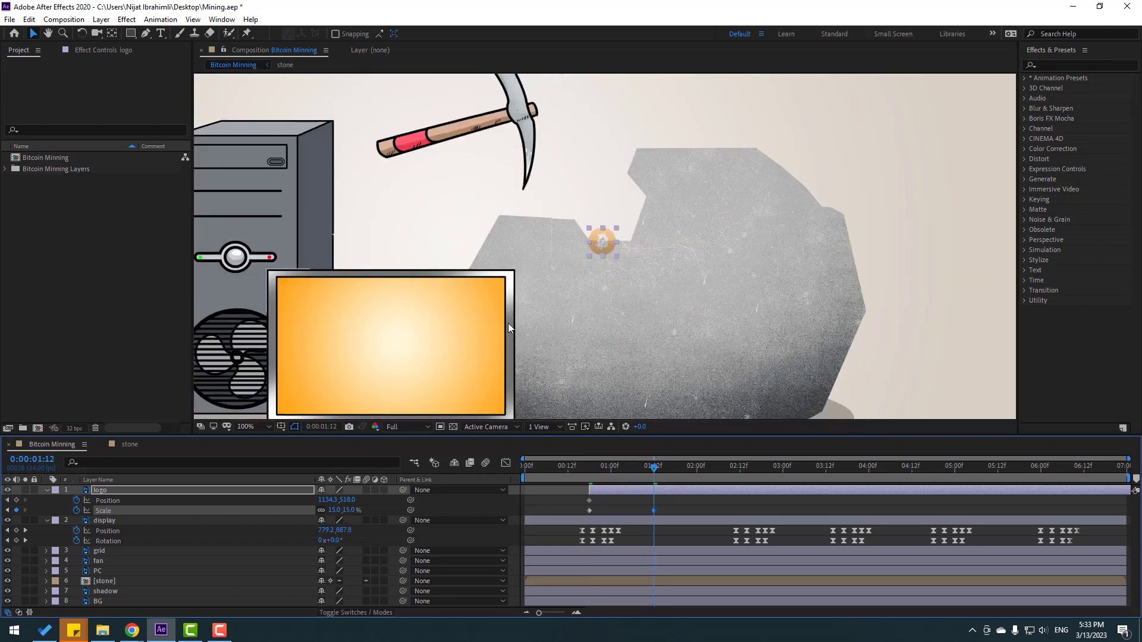
pyautogui.moveTo(347, 500); pyautogui.dragTo(181, 500)
pyautogui.click(588, 469)
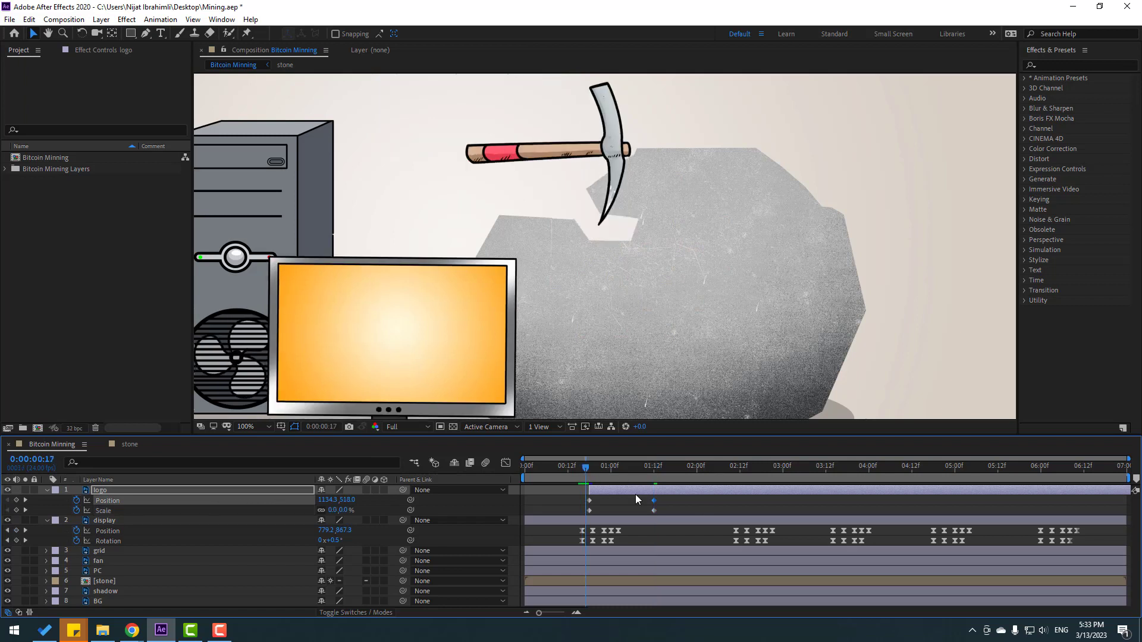
pyautogui.click(654, 513)
pyautogui.moveTo(653, 510); pyautogui.dragTo(625, 511)
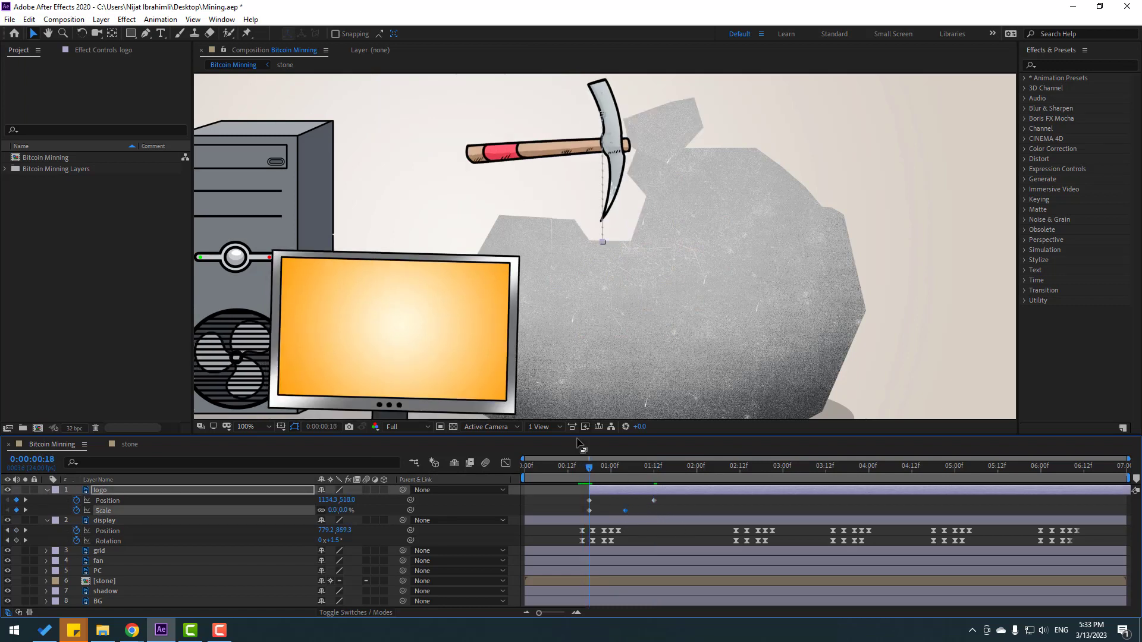
pyautogui.scroll(-4, 634, 354)
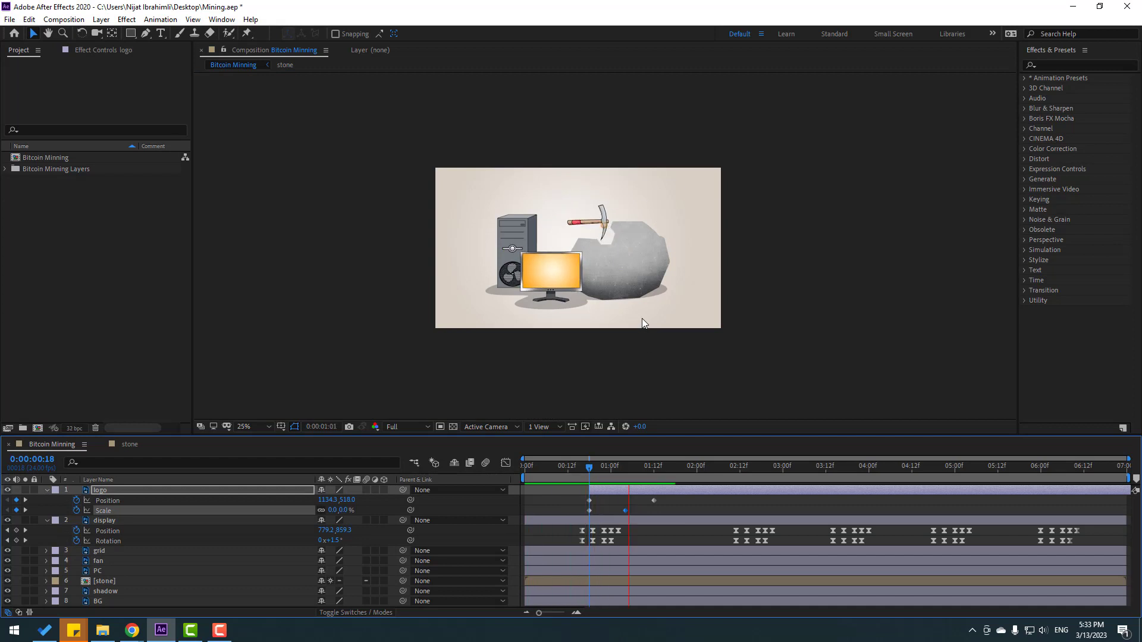
# Step: Keyframe the coin's Opacity at 1:04 and fade it to 0% at 1:11
pyautogui.scroll(2, 635, 273)
pyautogui.moveTo(590, 467); pyautogui.dragTo(629, 465)
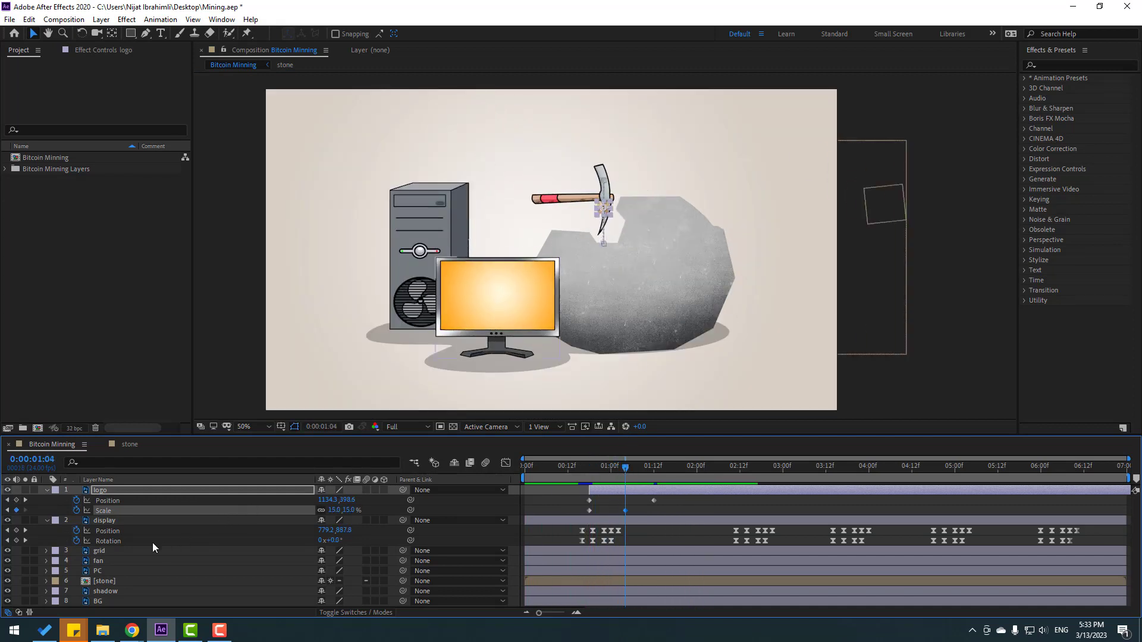
pyautogui.hotkey('shift', 't')
pyautogui.click(76, 521)
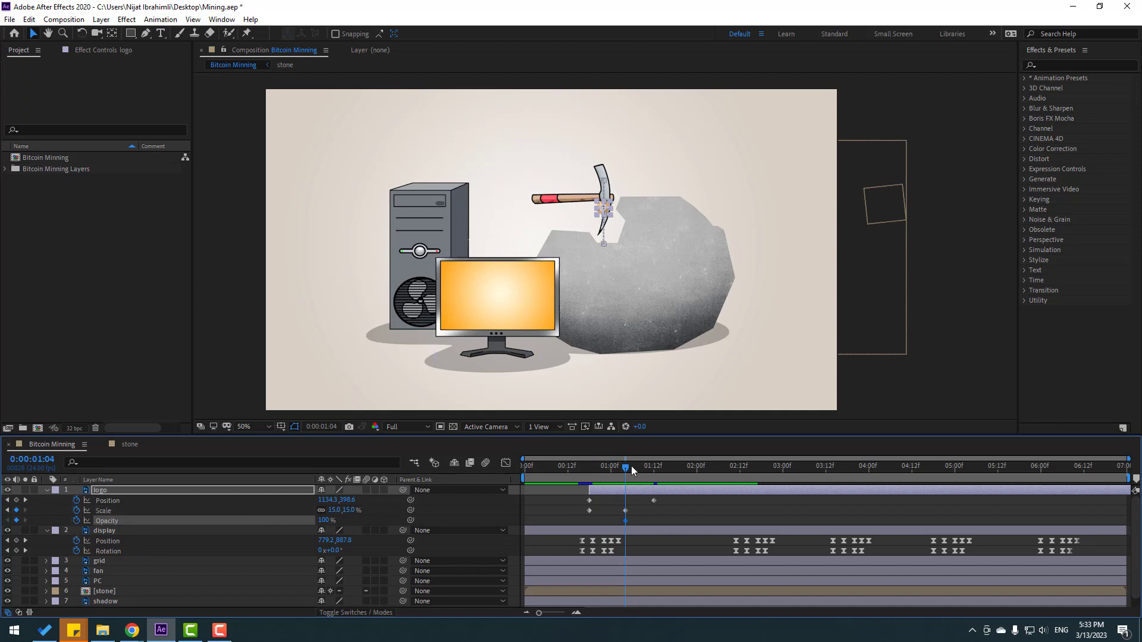
pyautogui.moveTo(630, 465); pyautogui.dragTo(650, 467)
pyautogui.click(325, 521)
pyautogui.write('0')
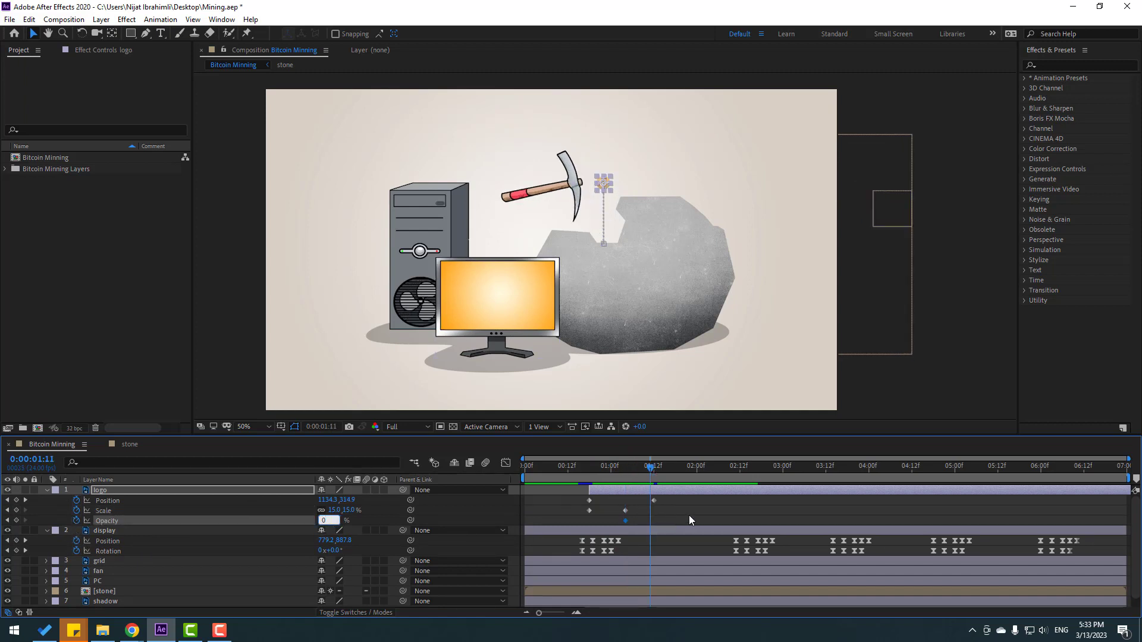
pyautogui.press('Return')
# Step: Apply Easy Ease to the opacity keyframes and preview the strike
pyautogui.rightClick(589, 511)
pyautogui.moveTo(638, 503)
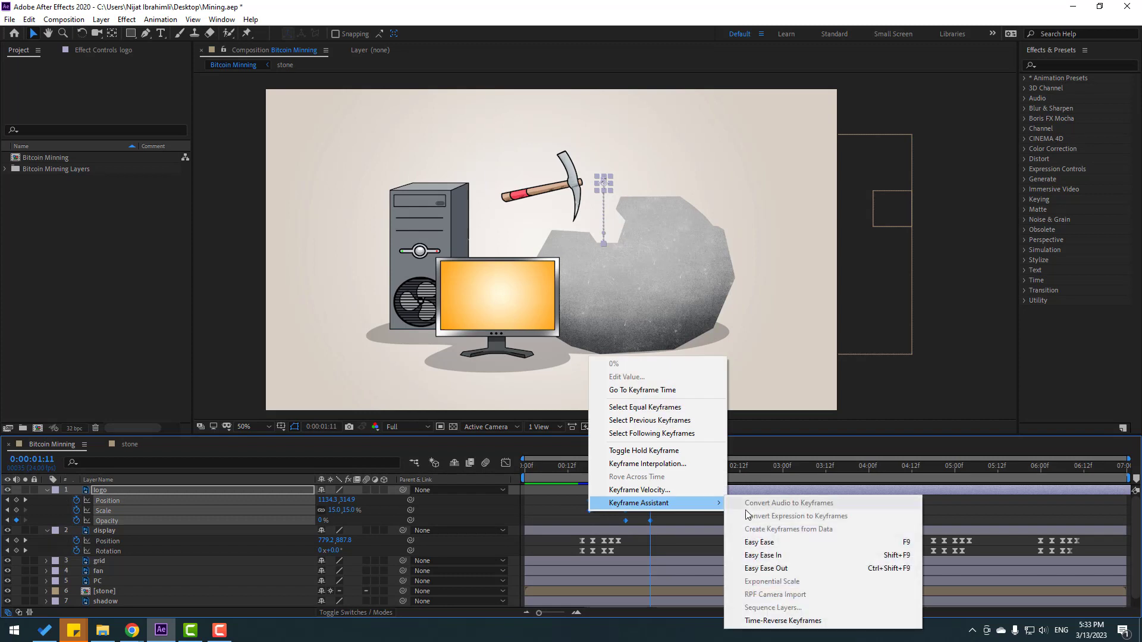
pyautogui.click(762, 540)
pyautogui.press('space')
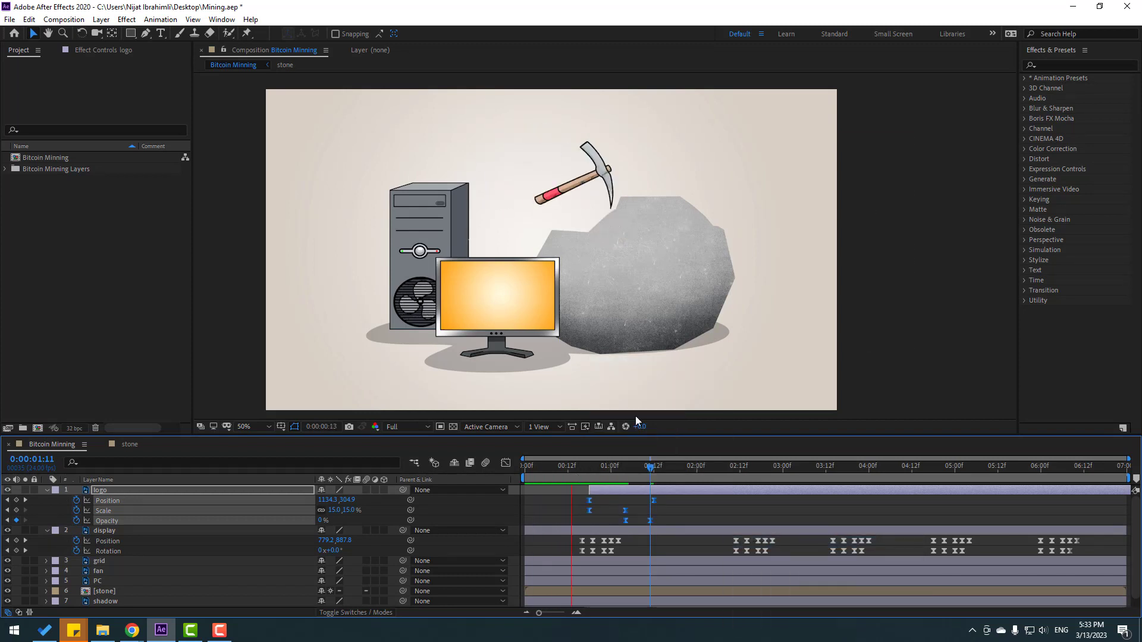
pyautogui.press('space')
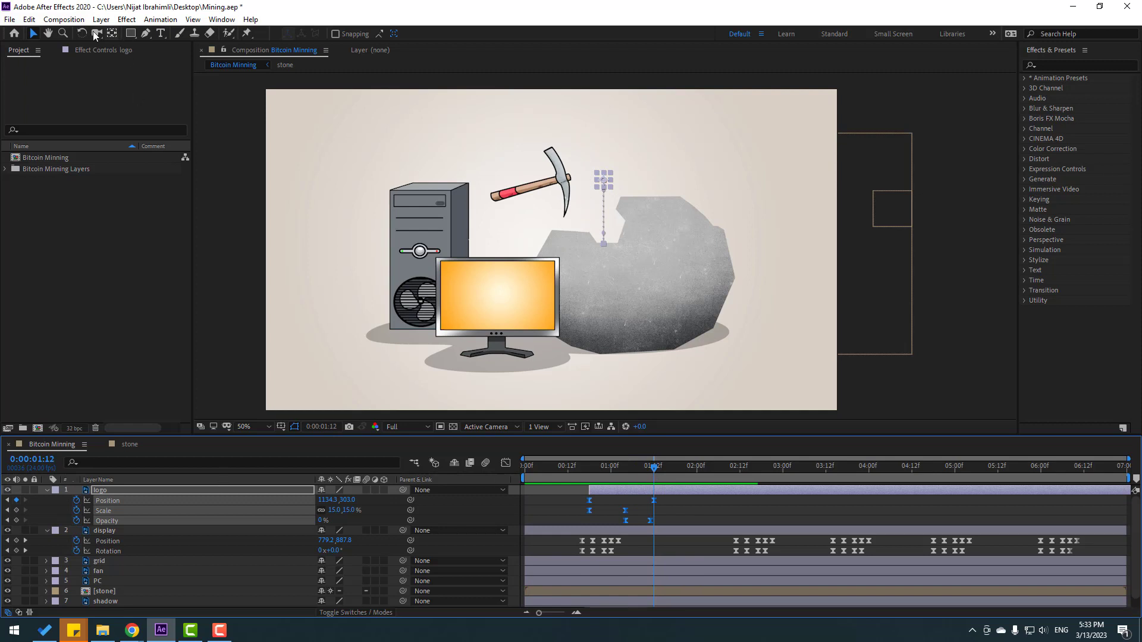
# Step: Split the logo layer at 1:12 and delete the part after the split
pyautogui.click(29, 19)
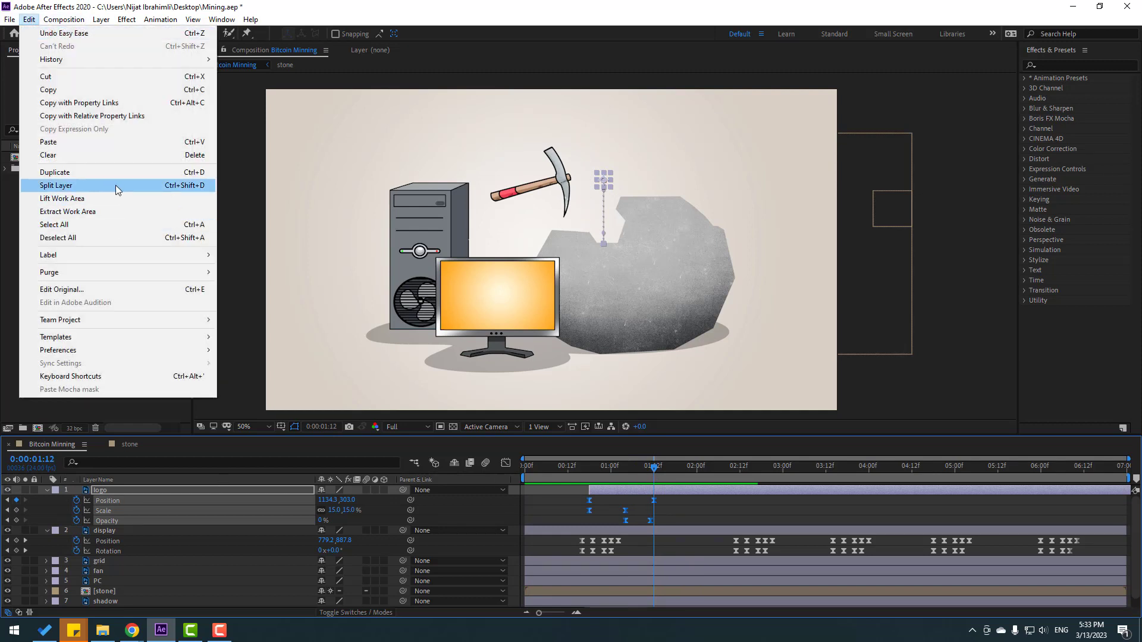
pyautogui.click(186, 190)
pyautogui.press('Delete')
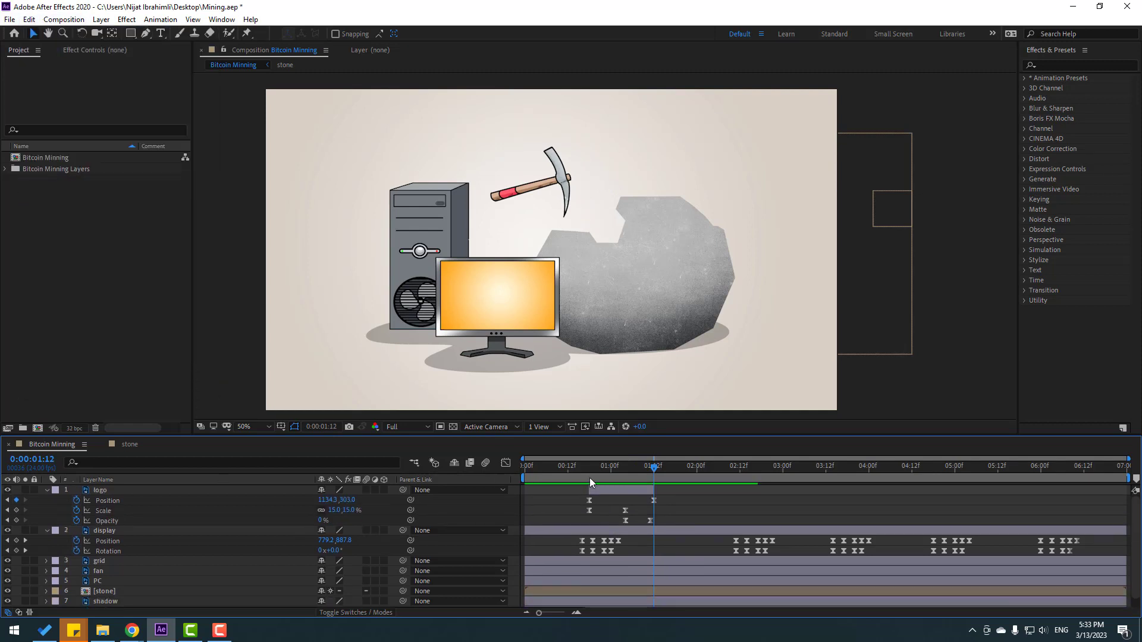
pyautogui.click(47, 490)
# Step: Duplicate the logo layer as logo 2 at 0:00:01:02
pyautogui.click(95, 490)
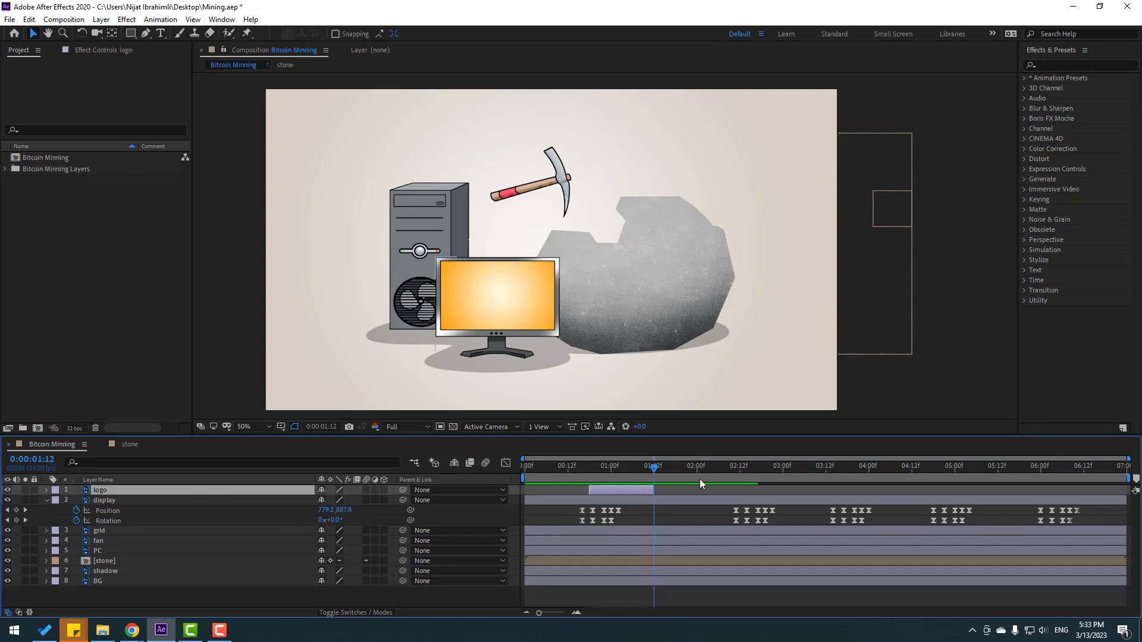
pyautogui.press('/')
pyautogui.click(622, 468)
pyautogui.click(618, 469)
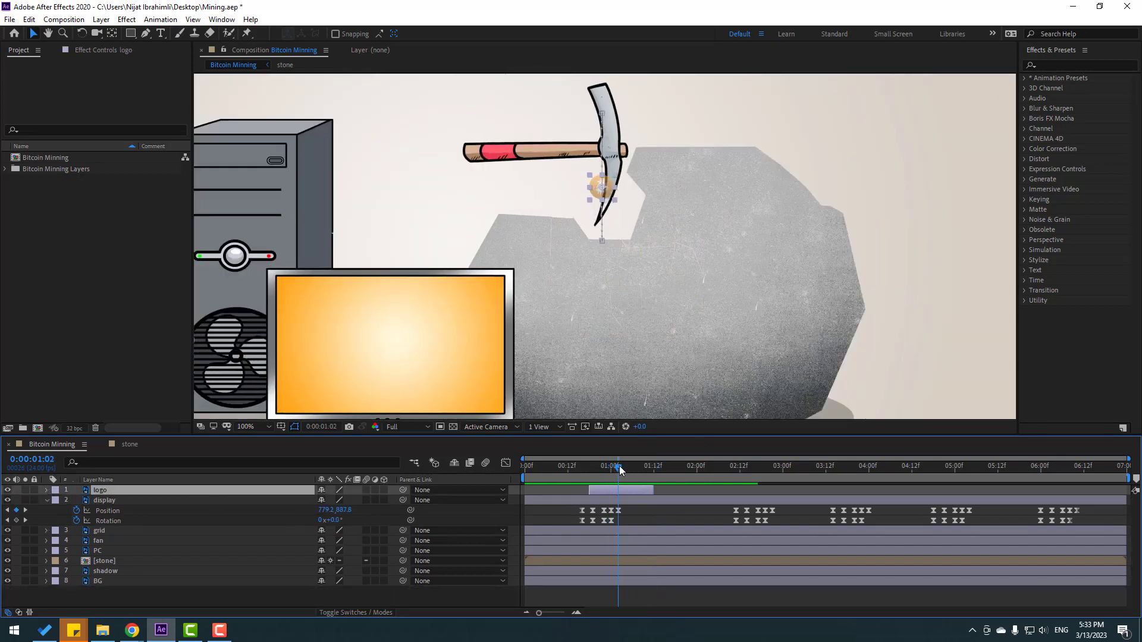
pyautogui.hotkey('ctrl', 'd')
# Step: Shift logo 2's end Position right to 1162.3 and check the coin path
pyautogui.press('p')
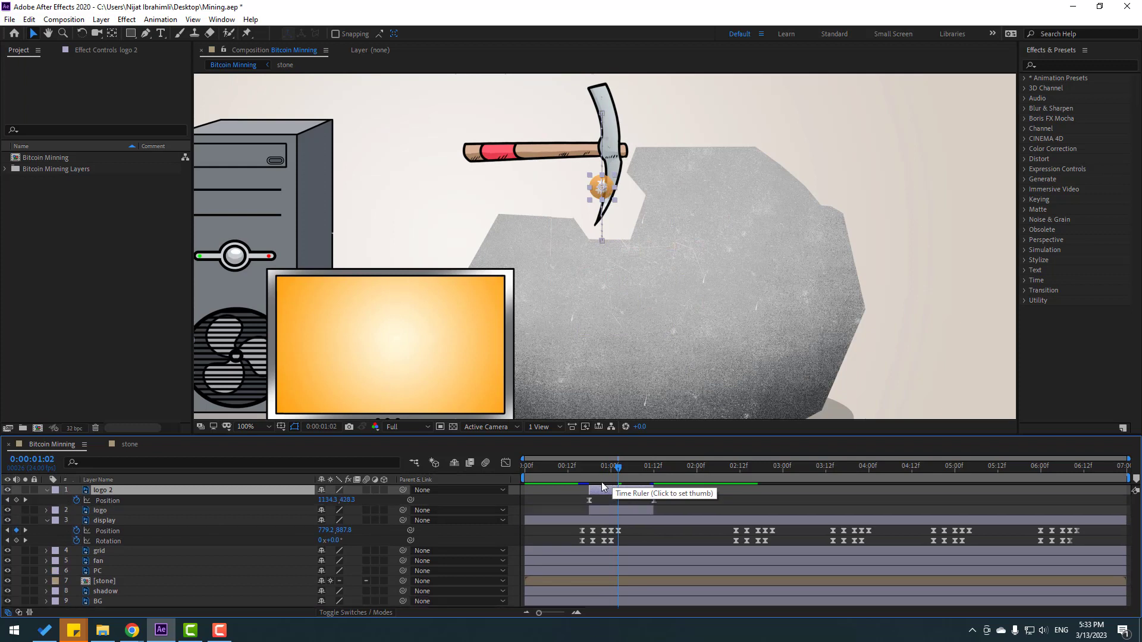
pyautogui.click(654, 473)
pyautogui.click(653, 501)
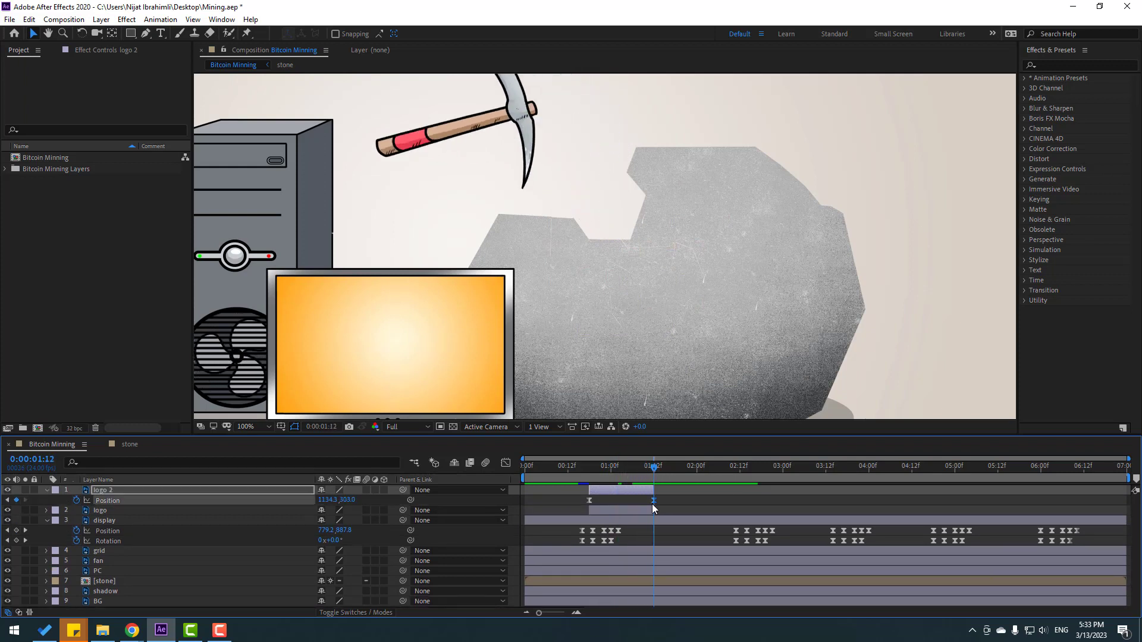
pyautogui.moveTo(326, 501); pyautogui.dragTo(344, 505)
pyautogui.moveTo(574, 470)
pyautogui.mouseDown()
pyautogui.moveTo(644, 469)
pyautogui.moveTo(591, 472)
pyautogui.mouseUp()
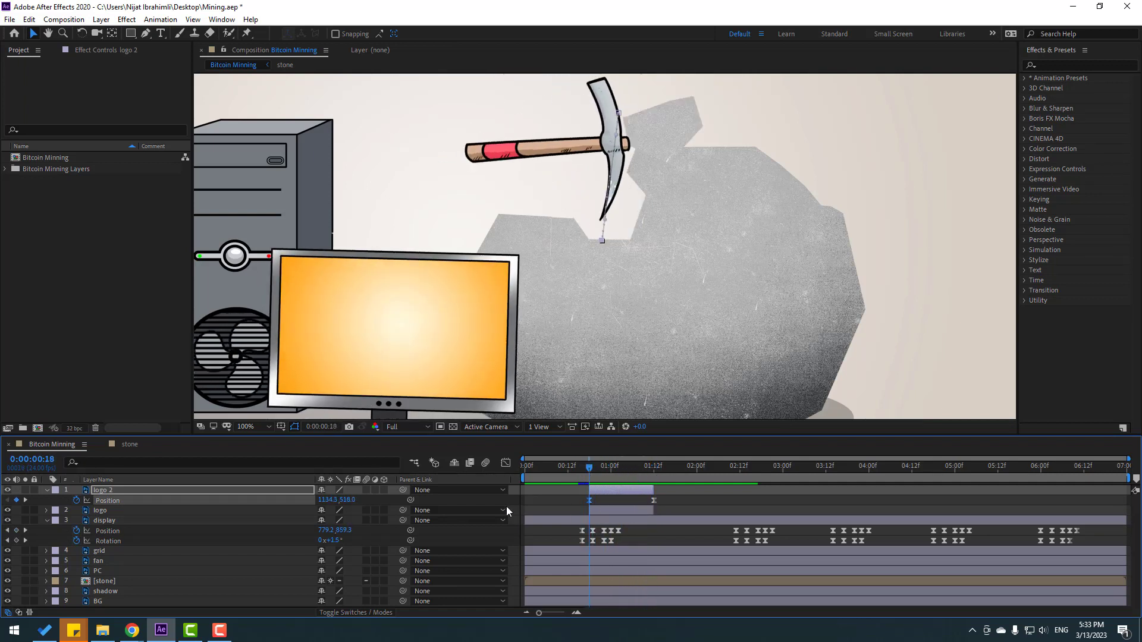
# Step: Move logo 2's start Position right and its end further right to 1215.3
pyautogui.moveTo(329, 500); pyautogui.dragTo(349, 500)
pyautogui.moveTo(644, 470); pyautogui.dragTo(654, 471)
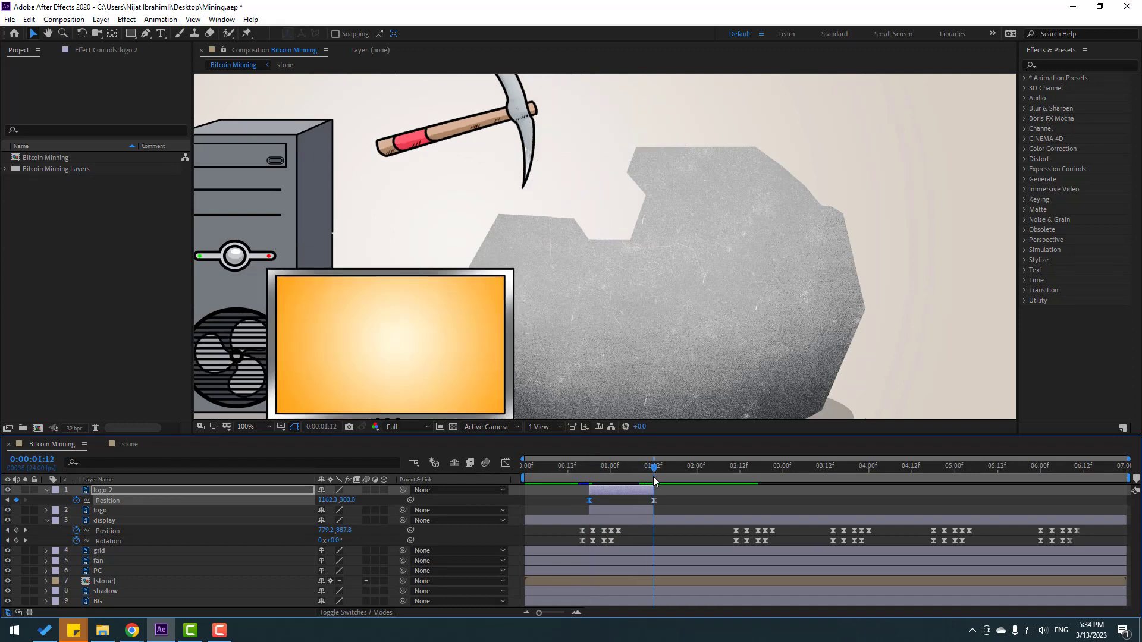
pyautogui.moveTo(334, 500); pyautogui.dragTo(343, 500)
pyautogui.moveTo(569, 464); pyautogui.dragTo(653, 471)
pyautogui.click(607, 467)
pyautogui.moveTo(616, 471)
pyautogui.mouseDown()
pyautogui.moveTo(645, 469)
pyautogui.moveTo(625, 471)
pyautogui.mouseUp()
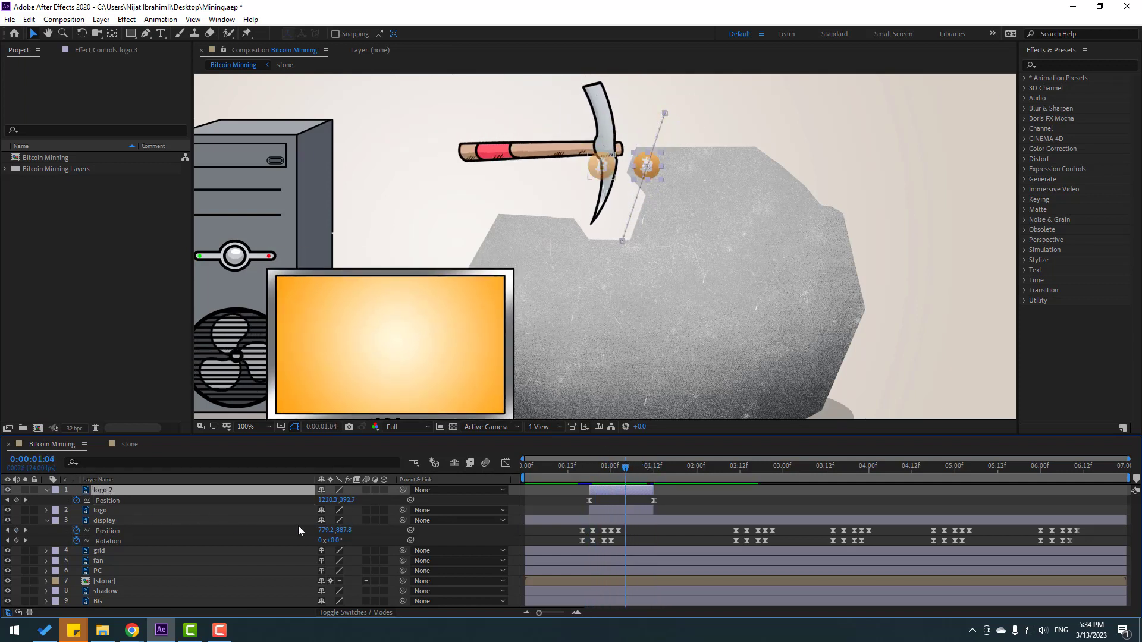
# Step: Duplicate logo 2 as logo 3 and move its starting Position left to 1115.3
pyautogui.hotkey('ctrl', 'd')
pyautogui.press('p')
pyautogui.moveTo(606, 470); pyautogui.dragTo(590, 469)
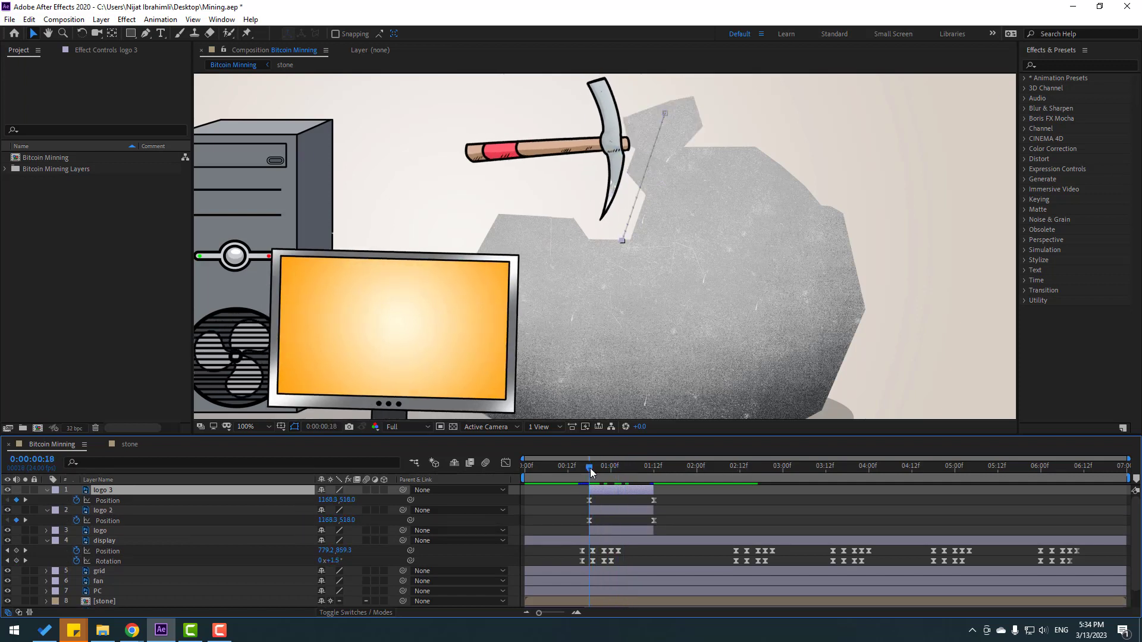
pyautogui.click(588, 500)
pyautogui.moveTo(332, 500); pyautogui.dragTo(300, 498)
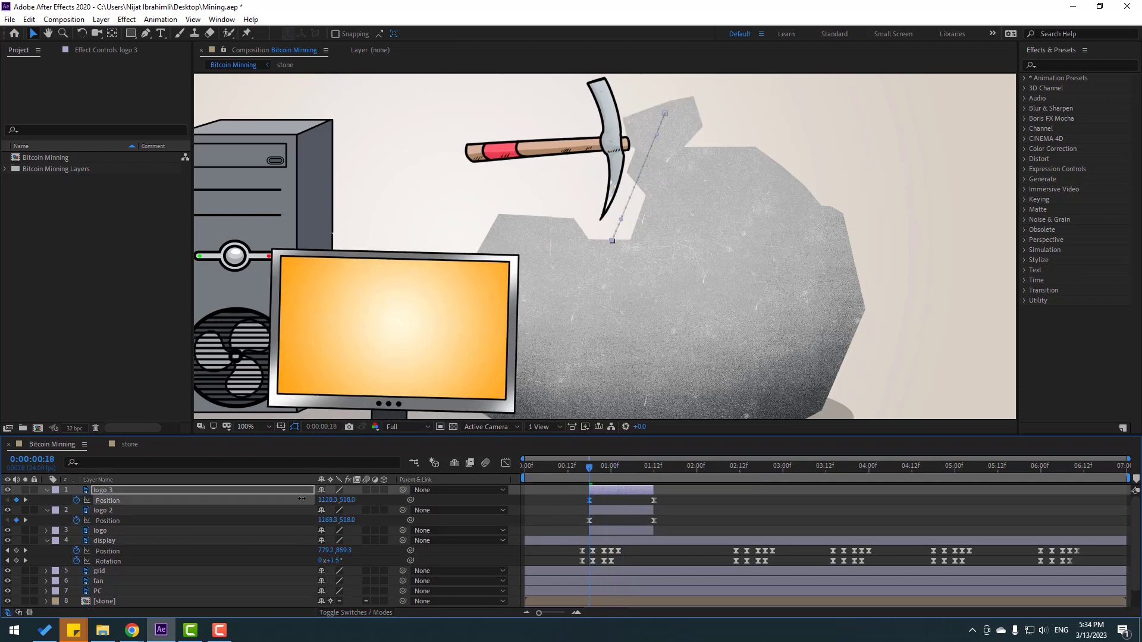
# Step: Move logo 3's end Position left to about 1088.3 and lower it, reviewing the path
pyautogui.moveTo(626, 470); pyautogui.dragTo(653, 468)
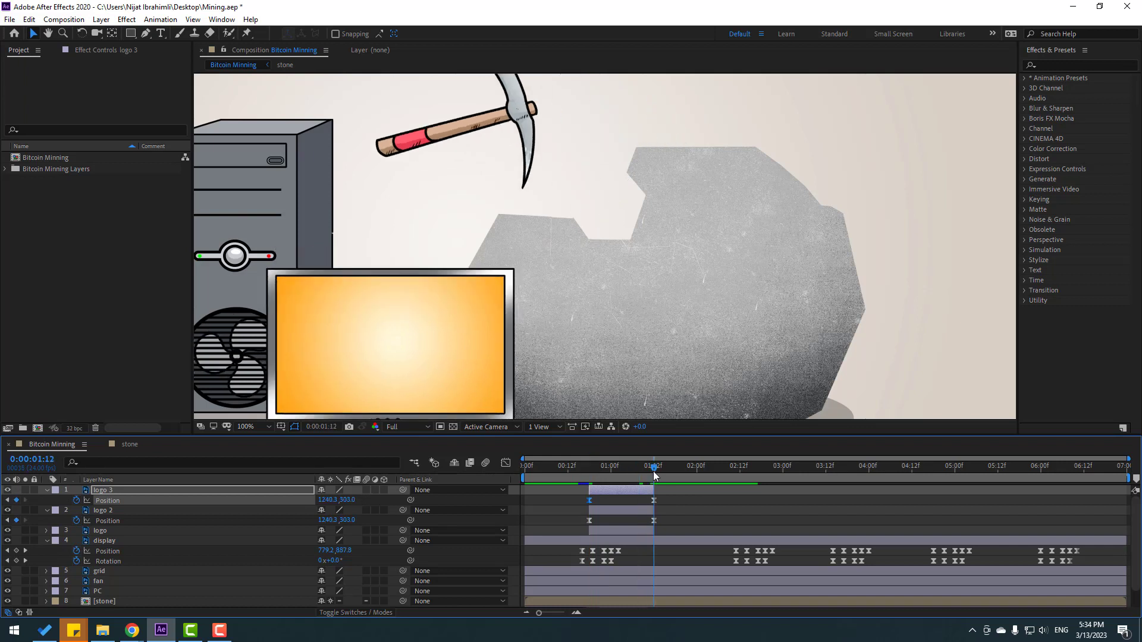
pyautogui.moveTo(331, 500); pyautogui.dragTo(264, 499)
pyautogui.moveTo(576, 468); pyautogui.dragTo(654, 470)
pyautogui.moveTo(326, 500); pyautogui.dragTo(301, 503)
pyautogui.moveTo(586, 467); pyautogui.dragTo(636, 468)
pyautogui.click(654, 468)
pyautogui.moveTo(328, 499); pyautogui.dragTo(297, 499)
pyautogui.moveTo(595, 468); pyautogui.dragTo(628, 467)
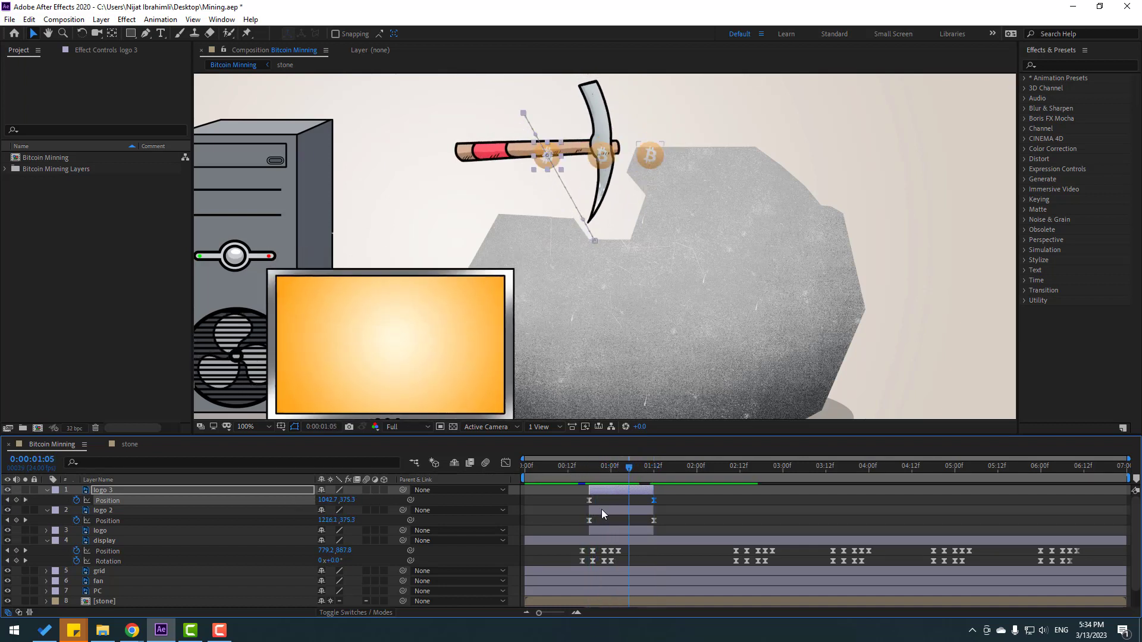
# Step: Shift logo 2 and logo 3 a few frames later to stagger the three coins
pyautogui.moveTo(602, 513); pyautogui.dragTo(629, 470)
pyautogui.click(575, 468)
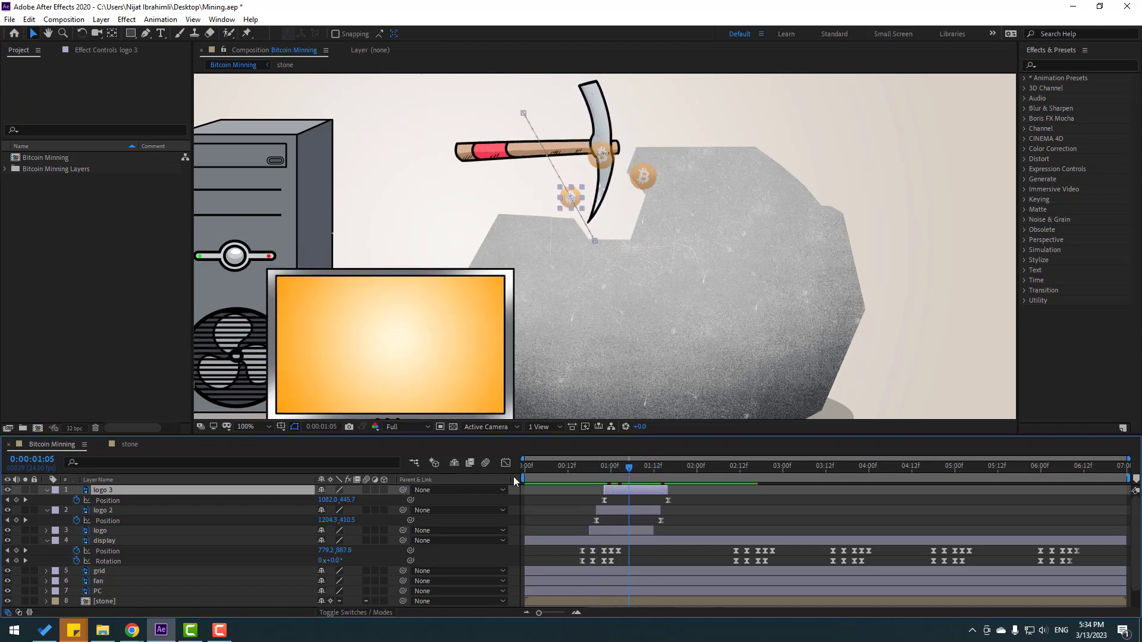
pyautogui.click(45, 510)
# Step: Pre-compose logo, logo 2 and logo 3 into a composition named 'logo' and review the burst
pyautogui.press('u')
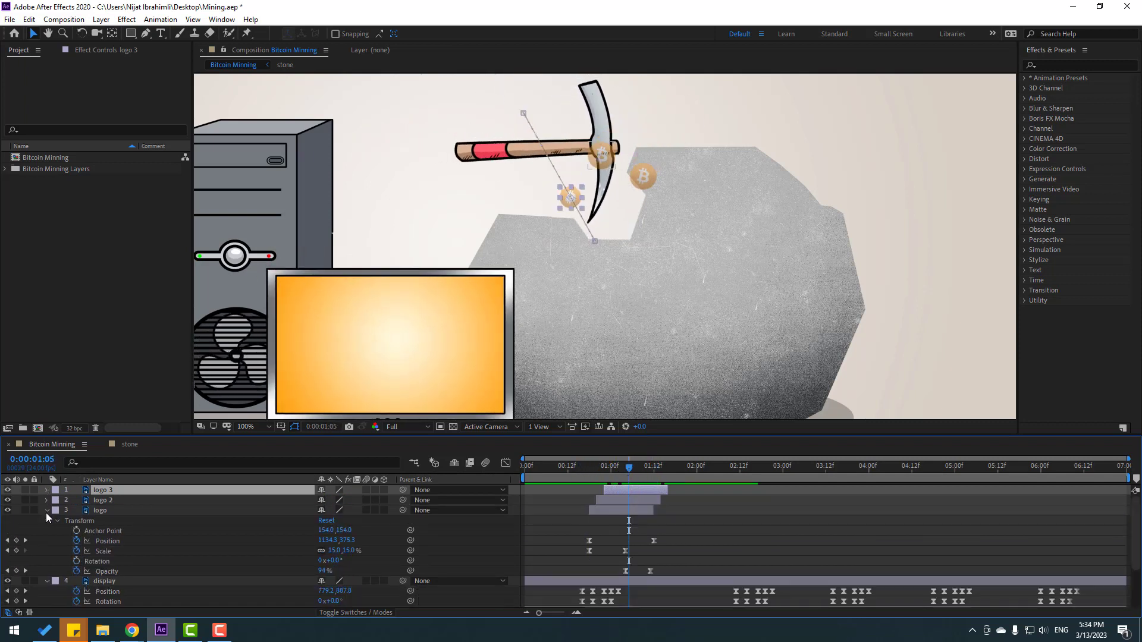
pyautogui.click(141, 511)
pyautogui.keyDown('shift'); pyautogui.click(104, 491); pyautogui.keyUp('shift')
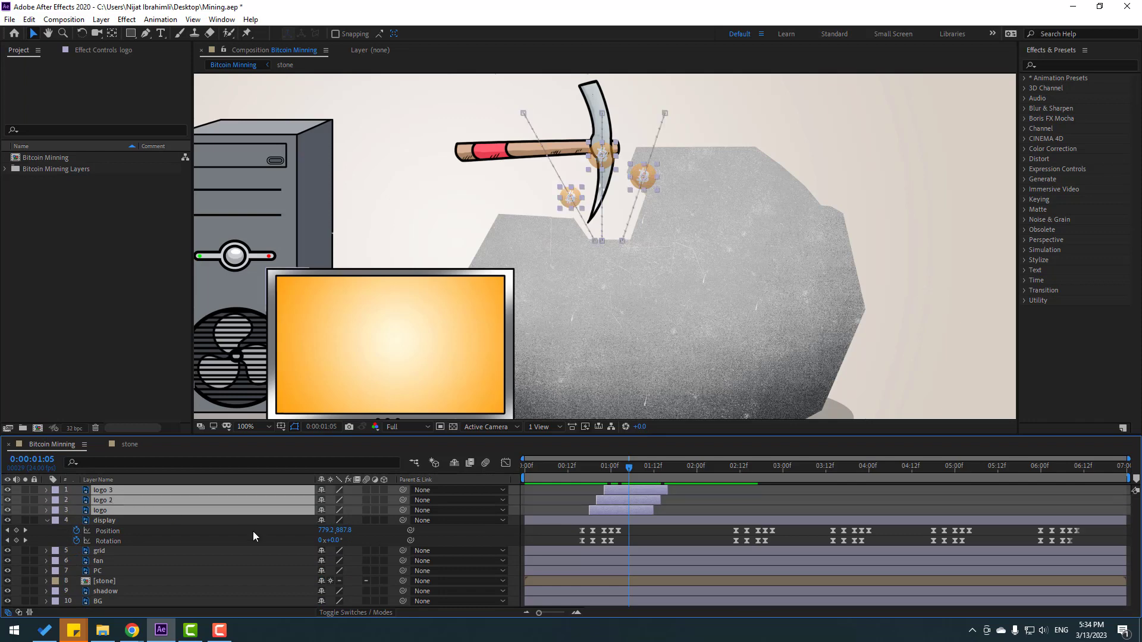
pyautogui.rightClick(110, 495)
pyautogui.click(155, 434)
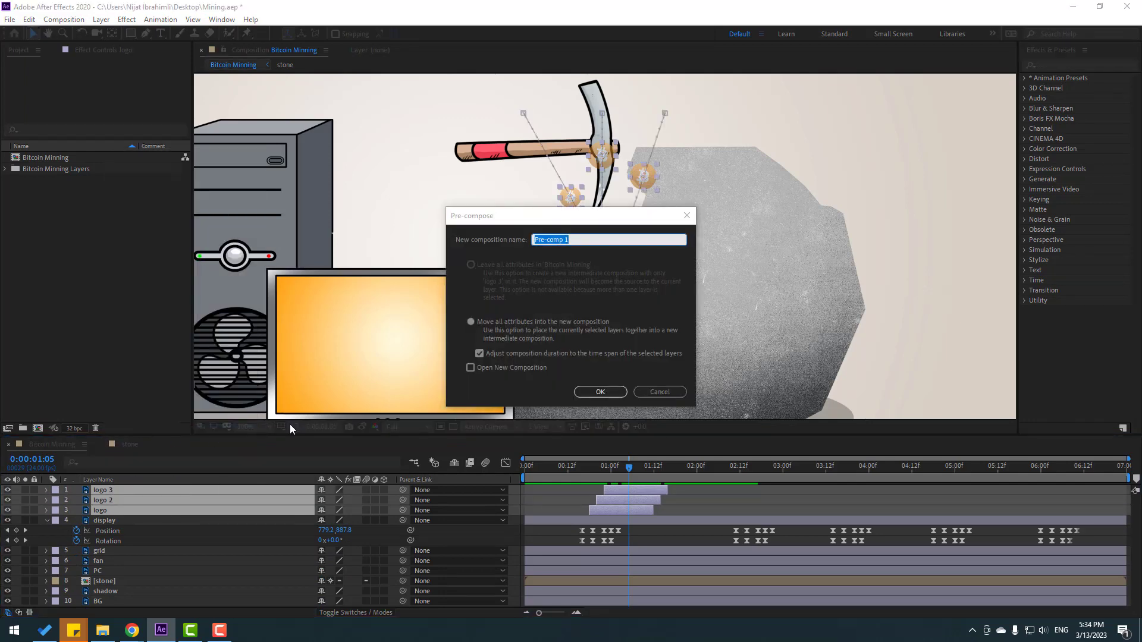
pyautogui.write('logo')
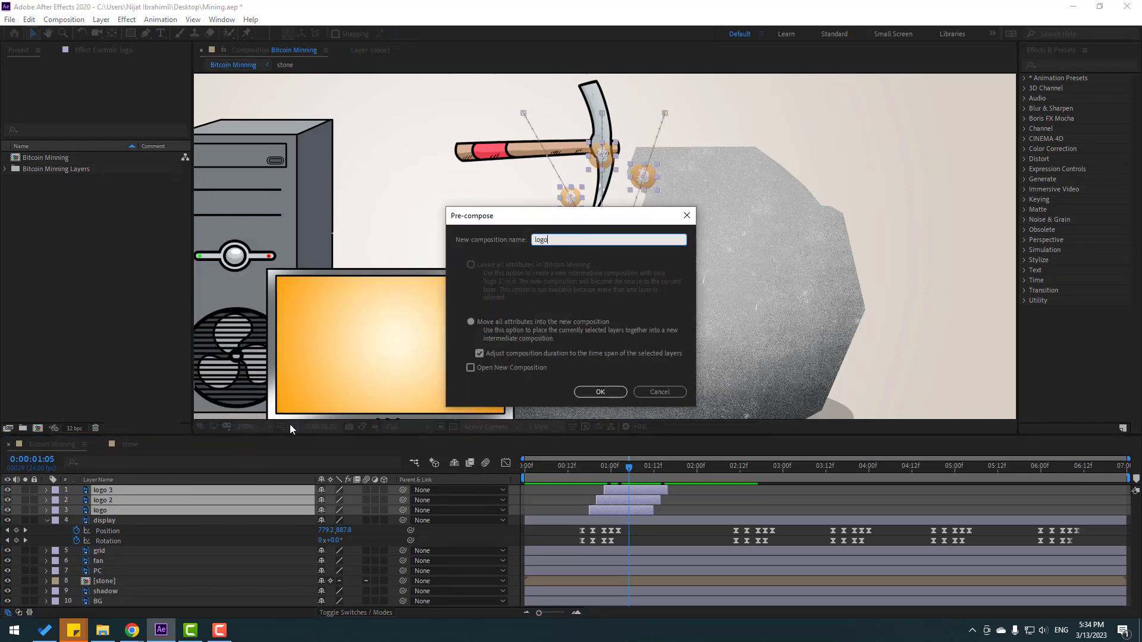
pyautogui.click(597, 393)
pyautogui.press(',')
pyautogui.moveTo(569, 470); pyautogui.dragTo(746, 468)
# Step: Place a copy of the logo pre-comp at the second strike near 0:00:02:12, at the pickaxe tip
pyautogui.hotkey('ctrl', 'd')
pyautogui.moveTo(595, 493); pyautogui.dragTo(761, 492)
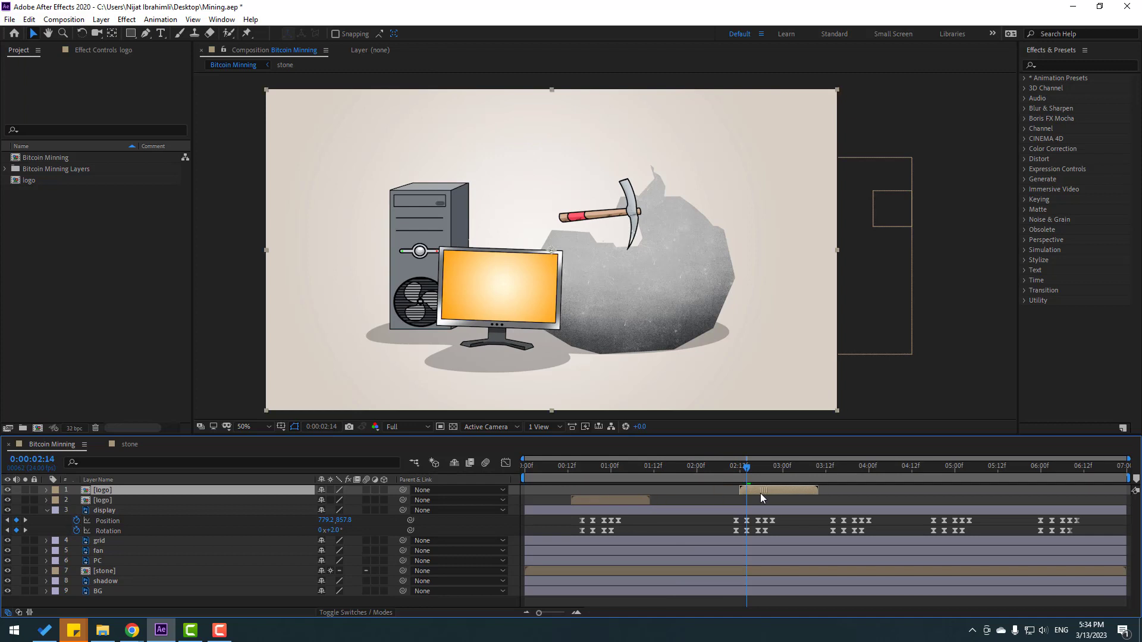
pyautogui.scroll(2, 595, 255)
pyautogui.moveTo(602, 231); pyautogui.dragTo(654, 240)
pyautogui.moveTo(746, 468); pyautogui.dragTo(836, 468)
# Step: Add a third logo copy at the next strike, positioned at its new impact point
pyautogui.hotkey('ctrl', 'd')
pyautogui.moveTo(761, 488); pyautogui.dragTo(849, 489)
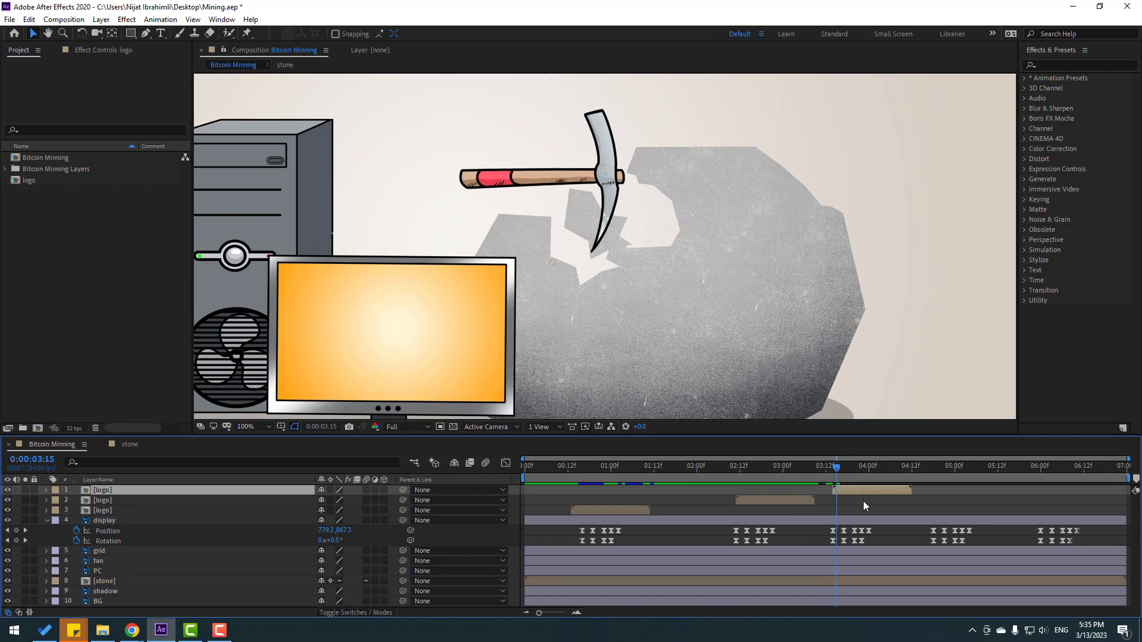
pyautogui.moveTo(862, 488); pyautogui.dragTo(859, 488)
pyautogui.moveTo(654, 241); pyautogui.dragTo(587, 271)
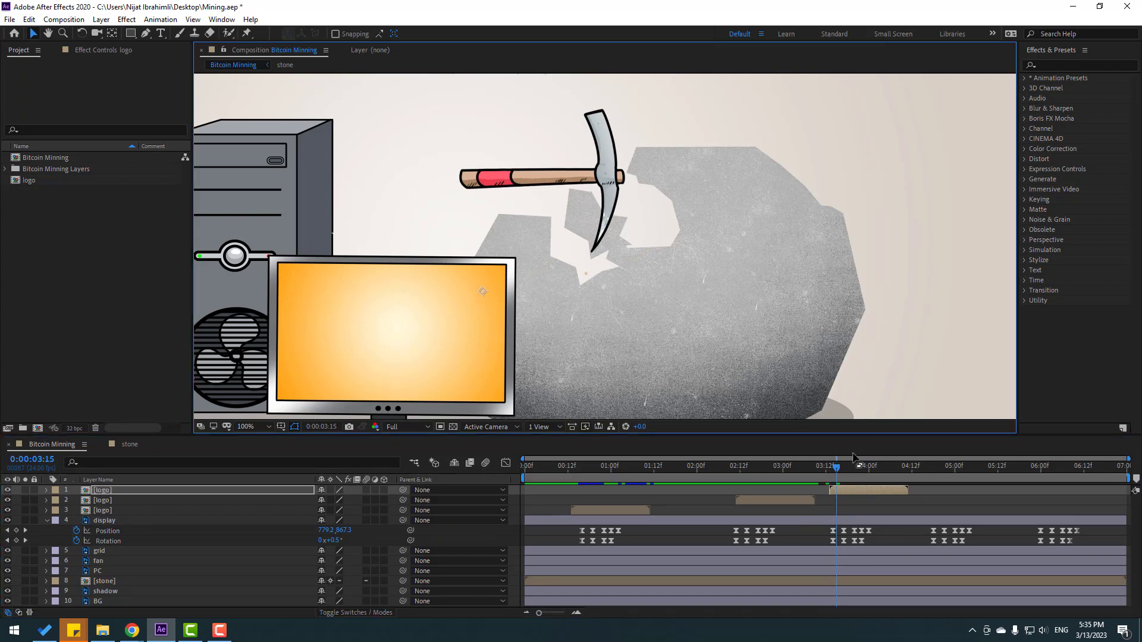
pyautogui.moveTo(817, 465); pyautogui.dragTo(940, 467)
# Step: Add logo copies near 0:00:04:12 and at the last strike, around 0:00:06:00
pyautogui.hotkey('ctrl', 'd')
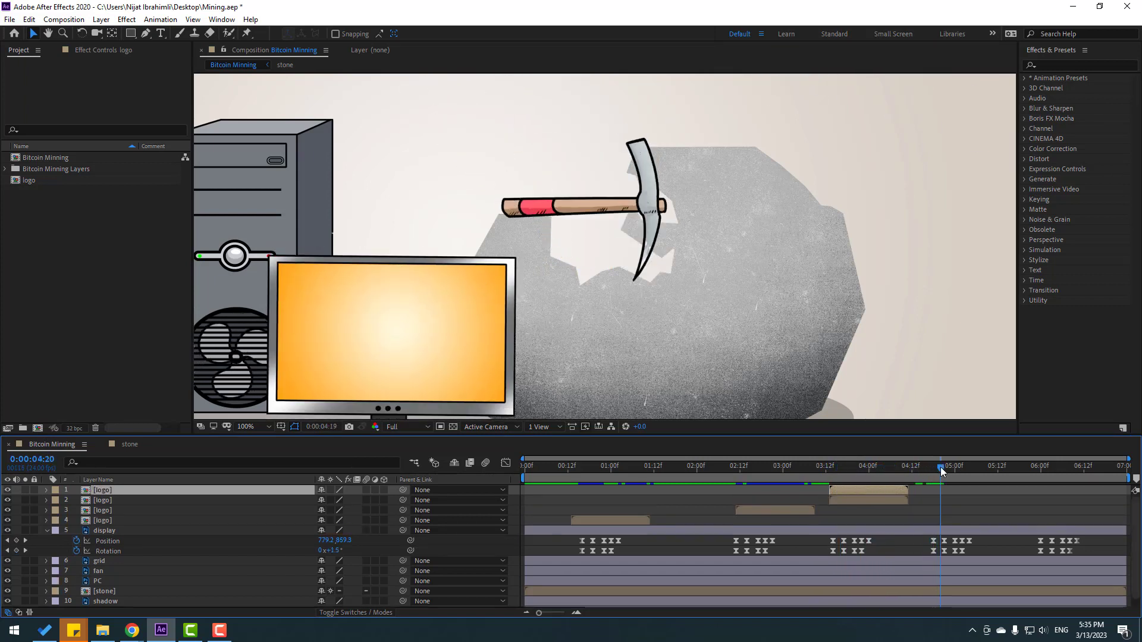
pyautogui.moveTo(871, 486); pyautogui.dragTo(1050, 488)
pyautogui.hotkey('ctrl', 'd')
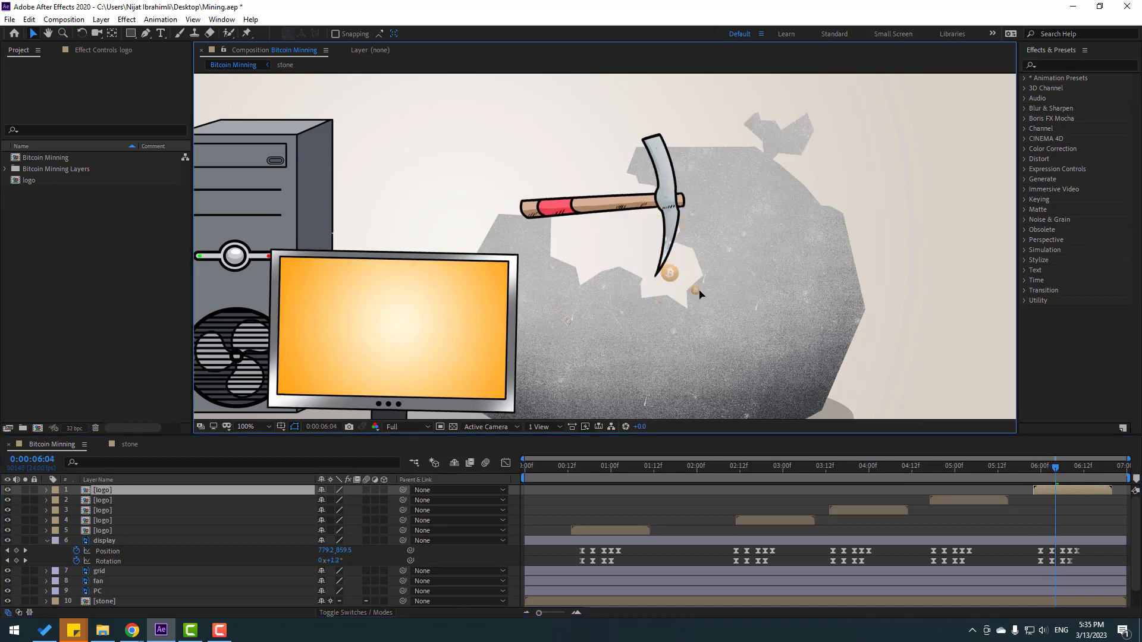
pyautogui.click(972, 484)
pyautogui.click(1015, 473)
pyautogui.moveTo(1027, 476); pyautogui.dragTo(1062, 466)
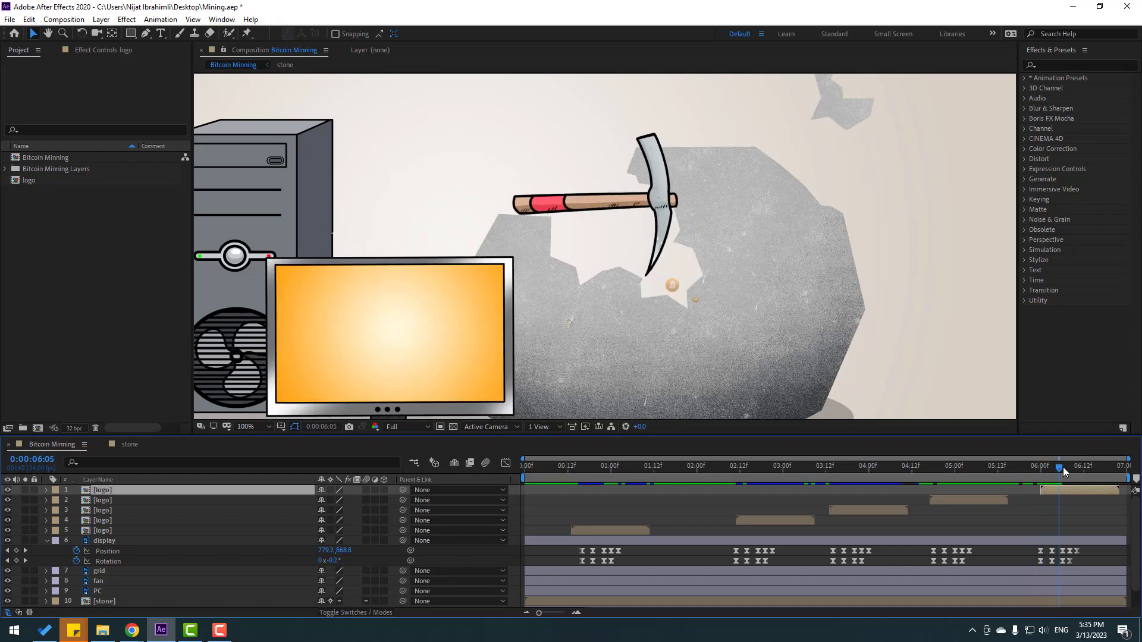